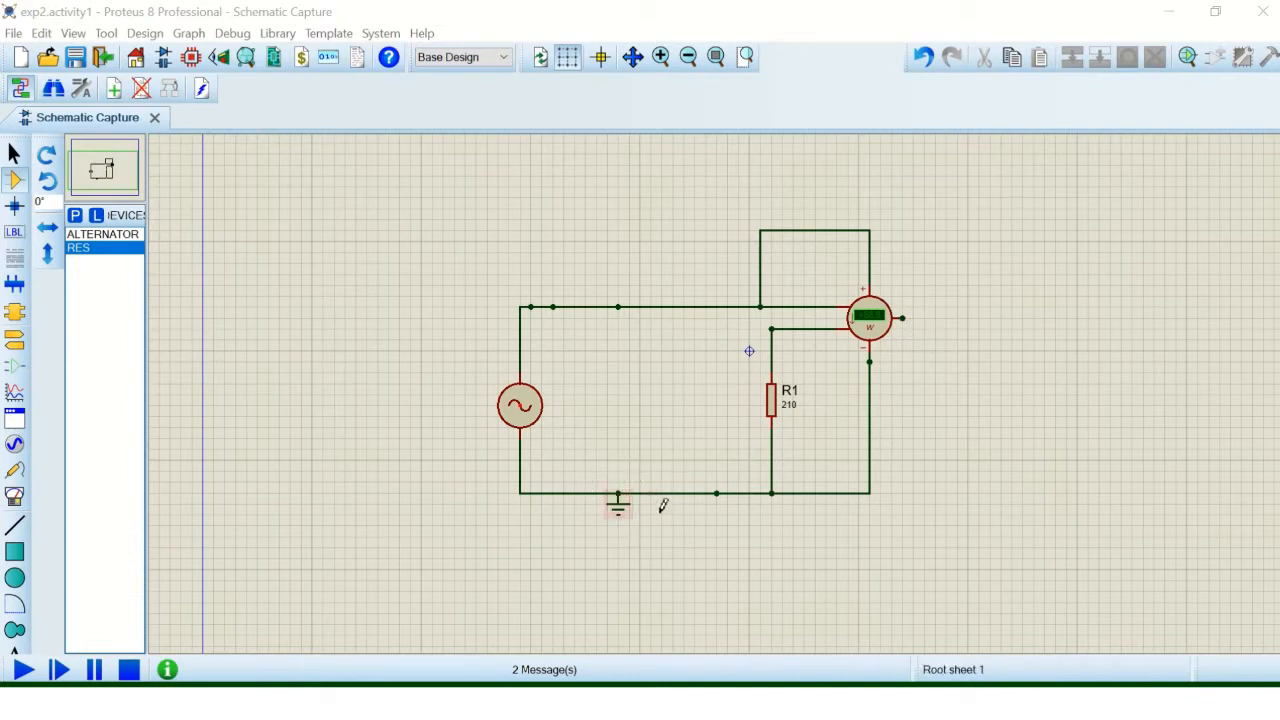
Check the alternator's amplitude and frequency settings in its component properties
left_click(518, 430)
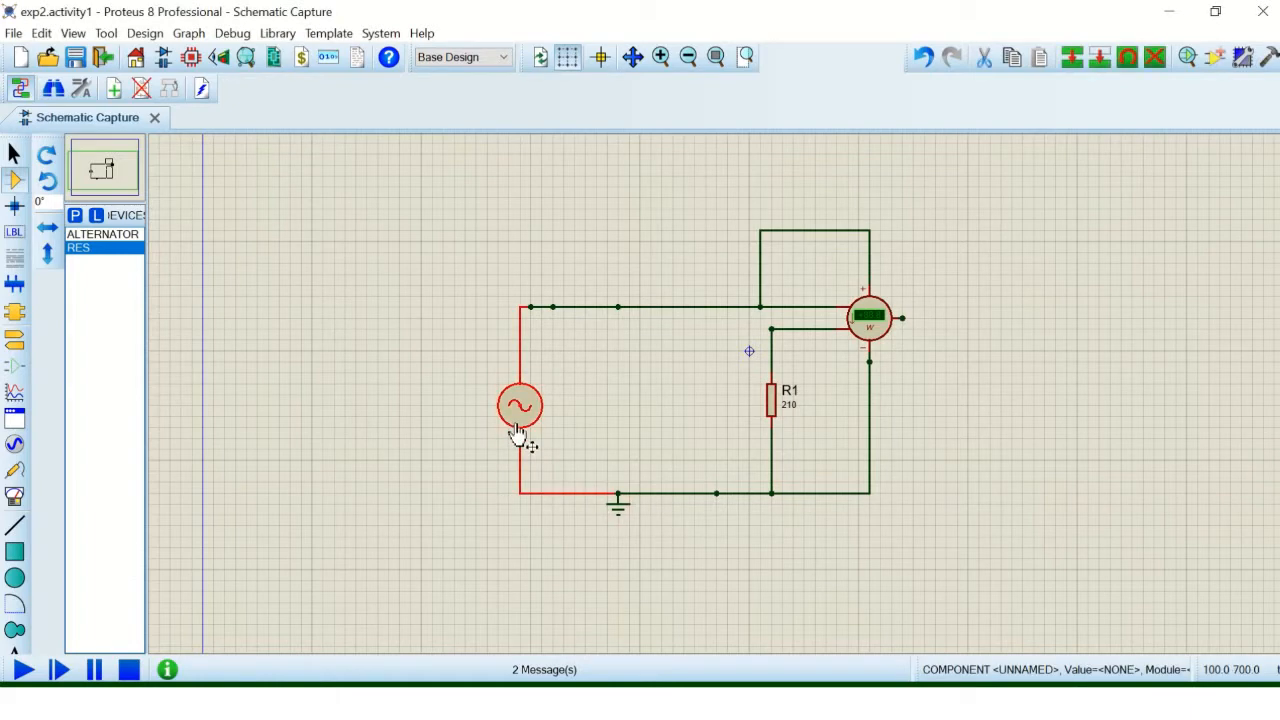
left_click(518, 430)
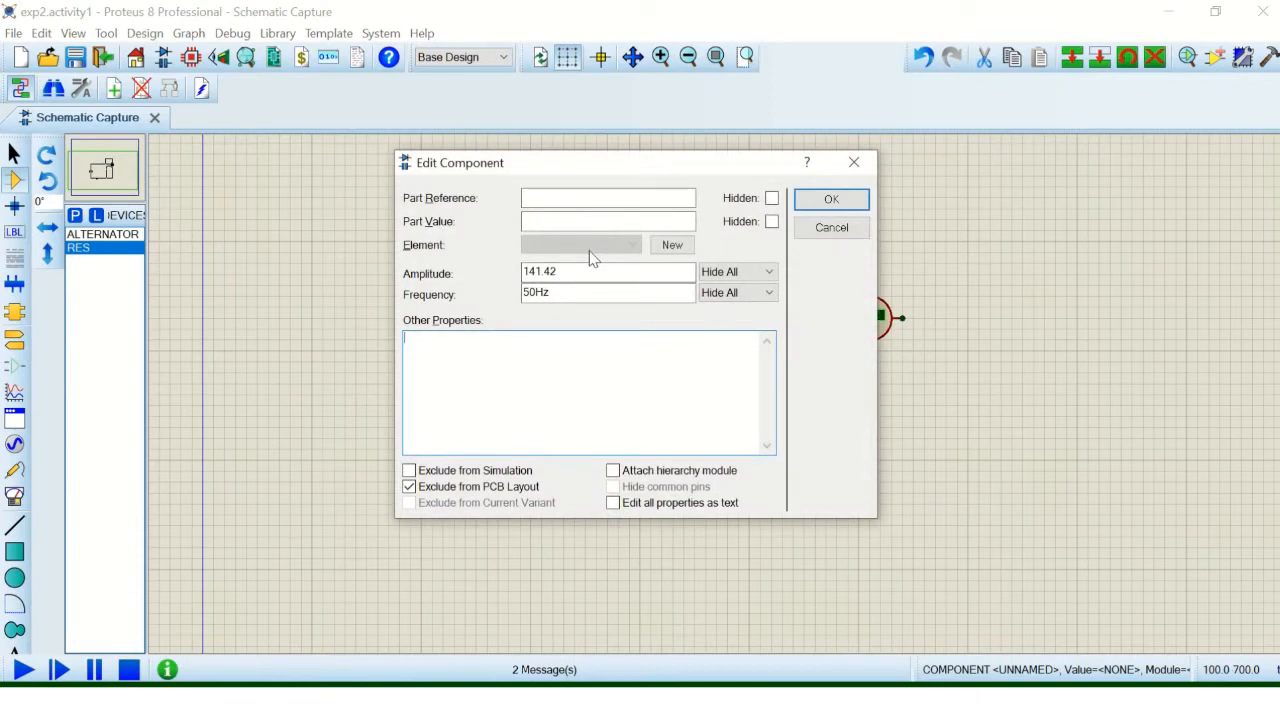
left_click(542, 272)
left_click(565, 292)
left_click(853, 162)
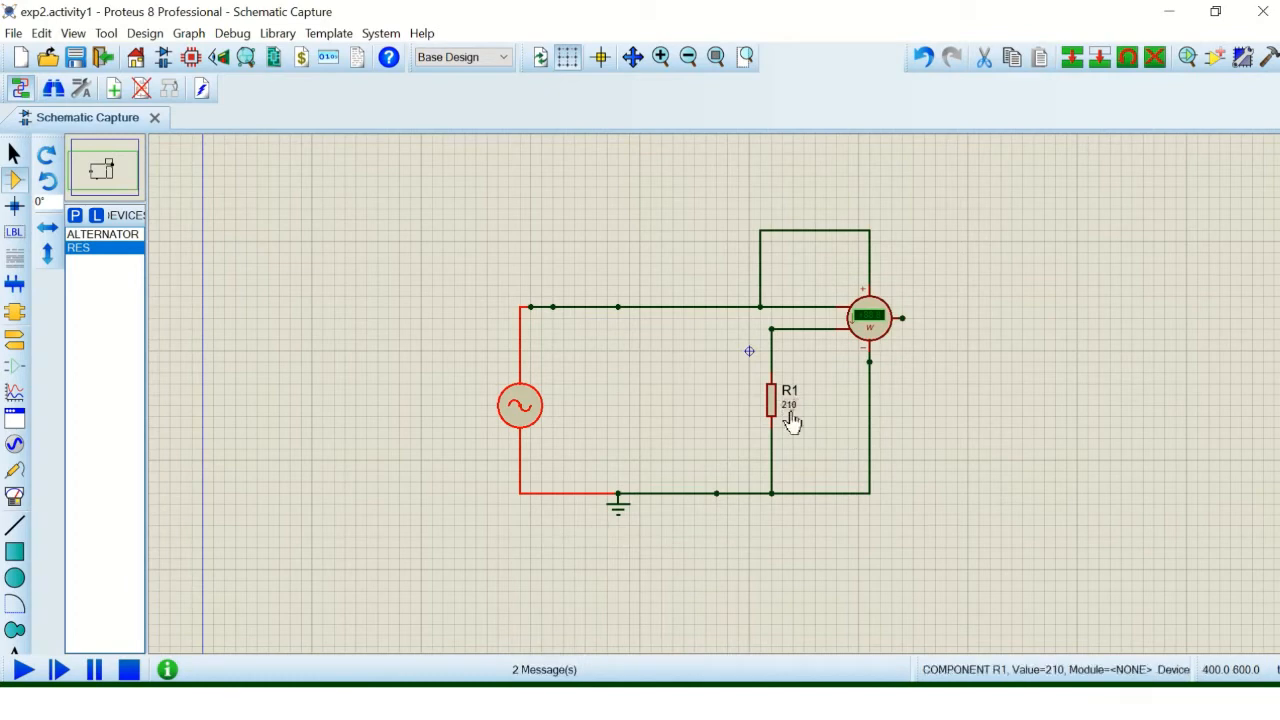
Simulate the circuit with the 210 Ω load, enter 47.60 as row 1's simulated power in the Word table, and stop the simulation
left_click(384, 274)
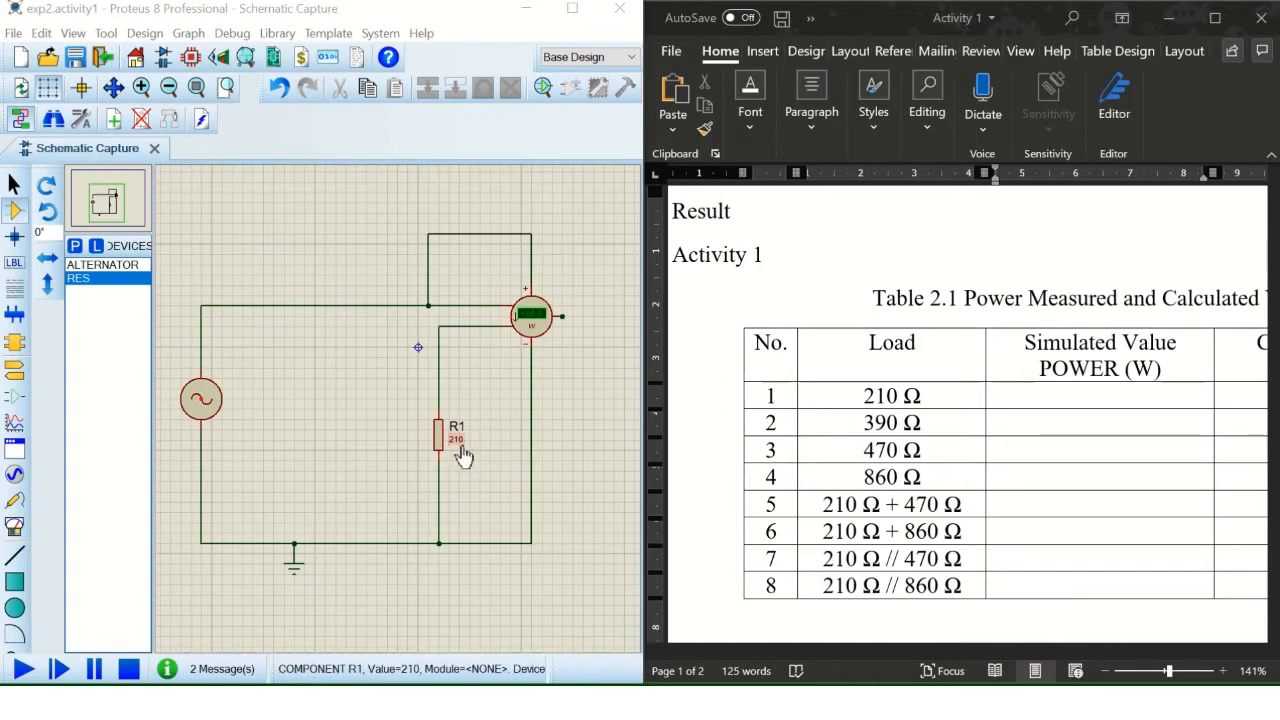
left_click(22, 668)
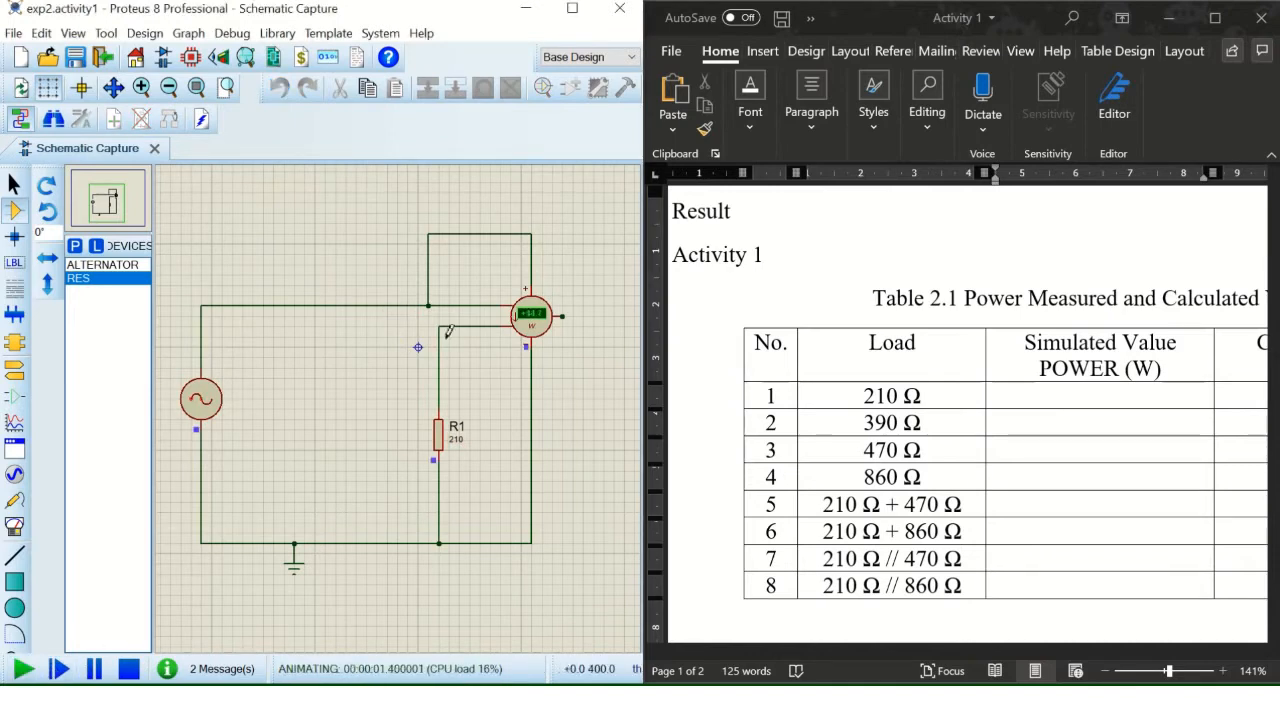
left_click(1072, 403)
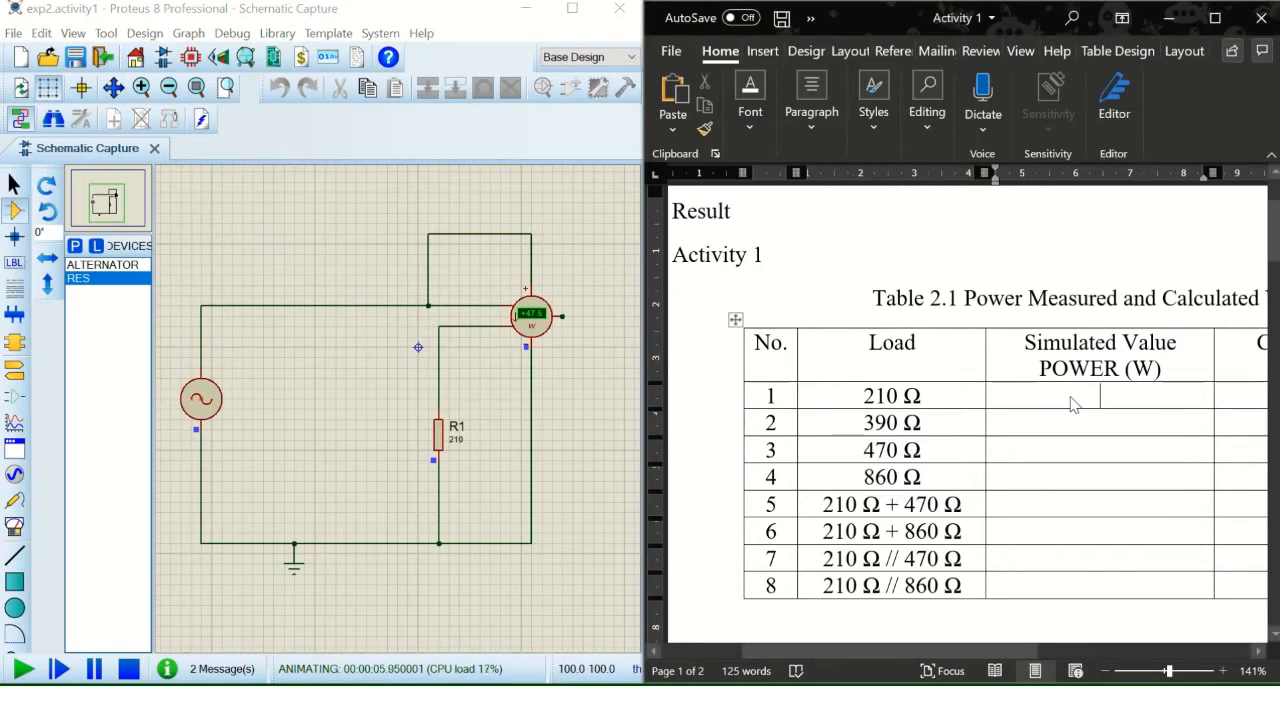
type("47.60")
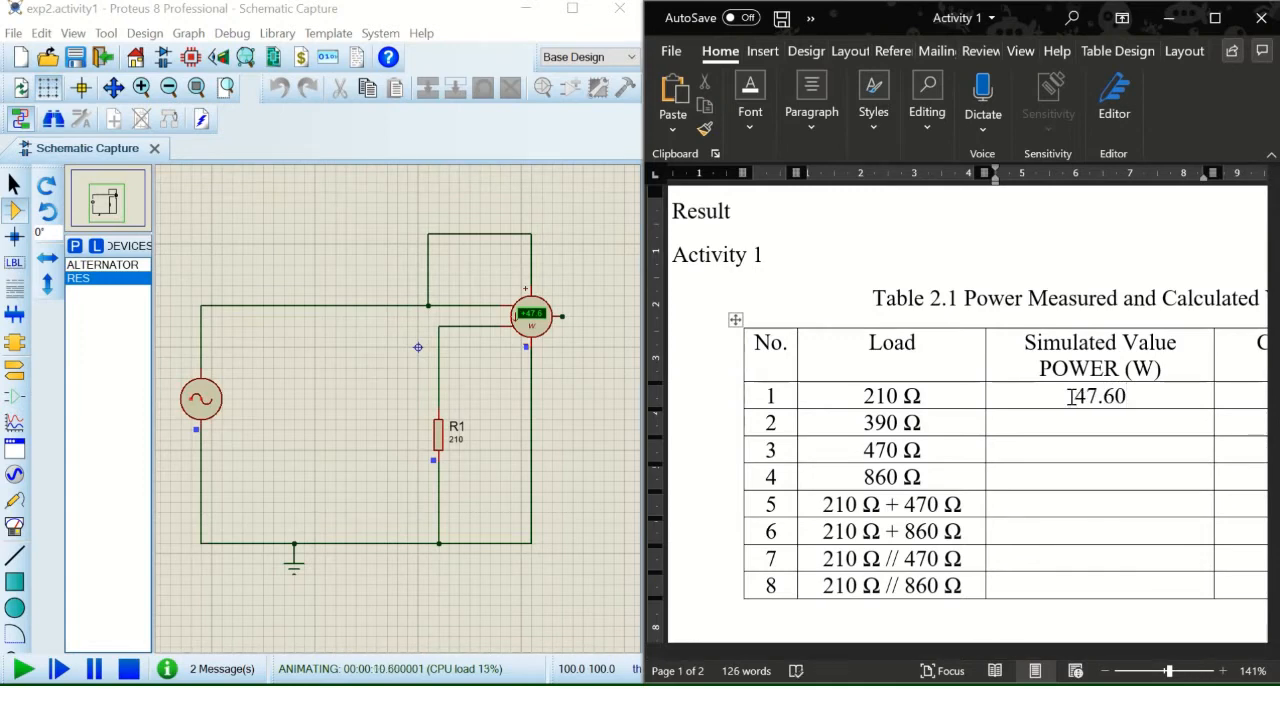
left_click(128, 670)
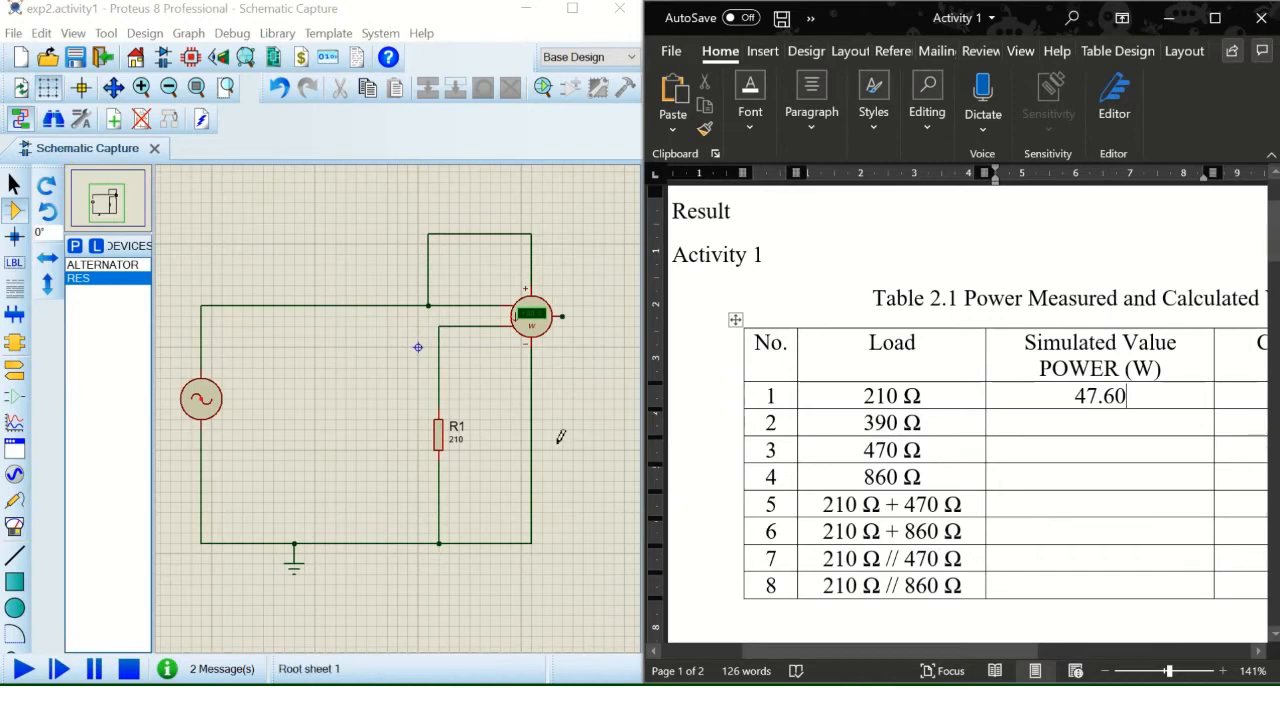
Set the value of resistor R1 in the Proteus schematic to 390
left_click(453, 450)
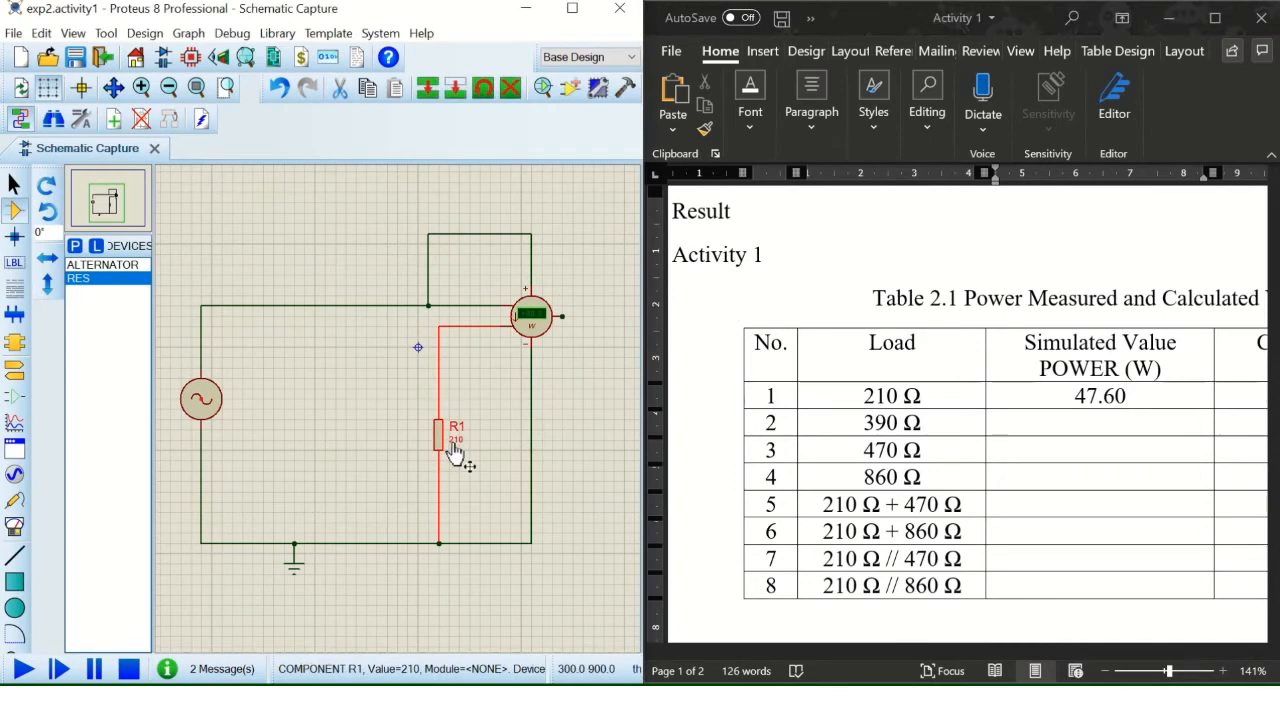
double_click(455, 448)
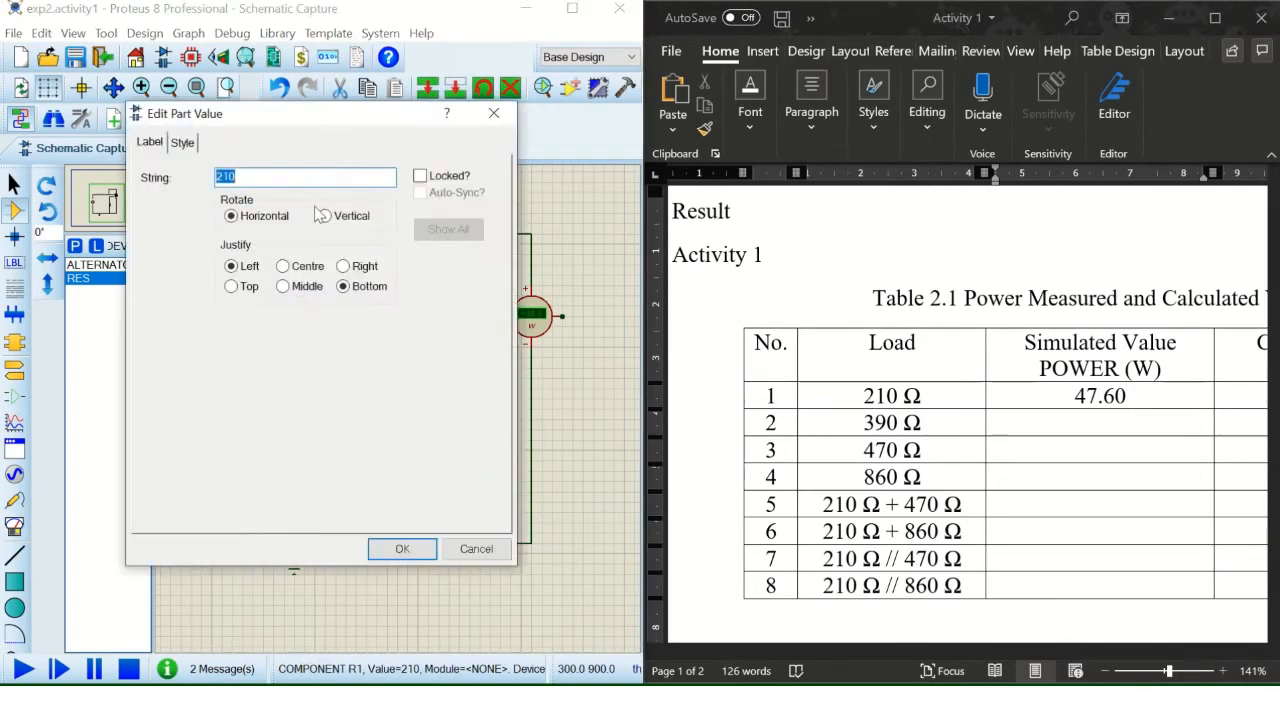
type("390")
left_click(394, 546)
Simulate the circuit with the 390 Ω load, enter 25.60 as row 2's simulated power in the Word table, and stop the simulation
left_click(22, 669)
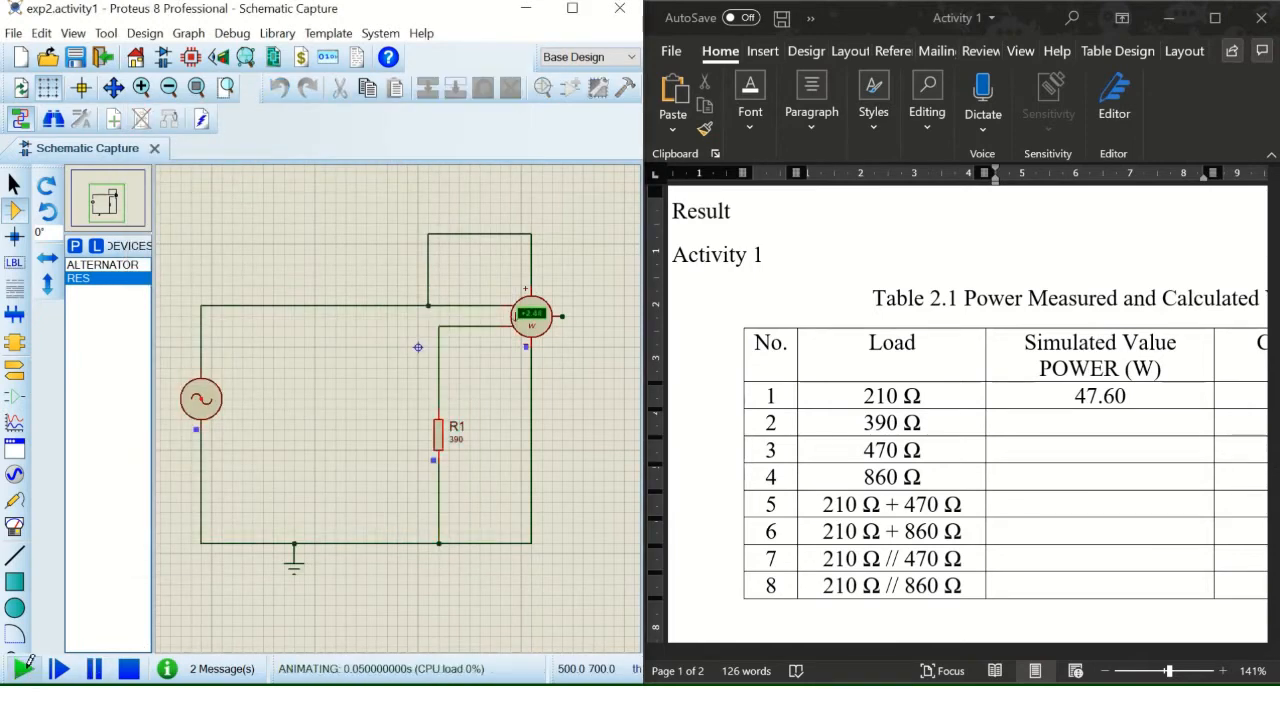
left_click(1080, 427)
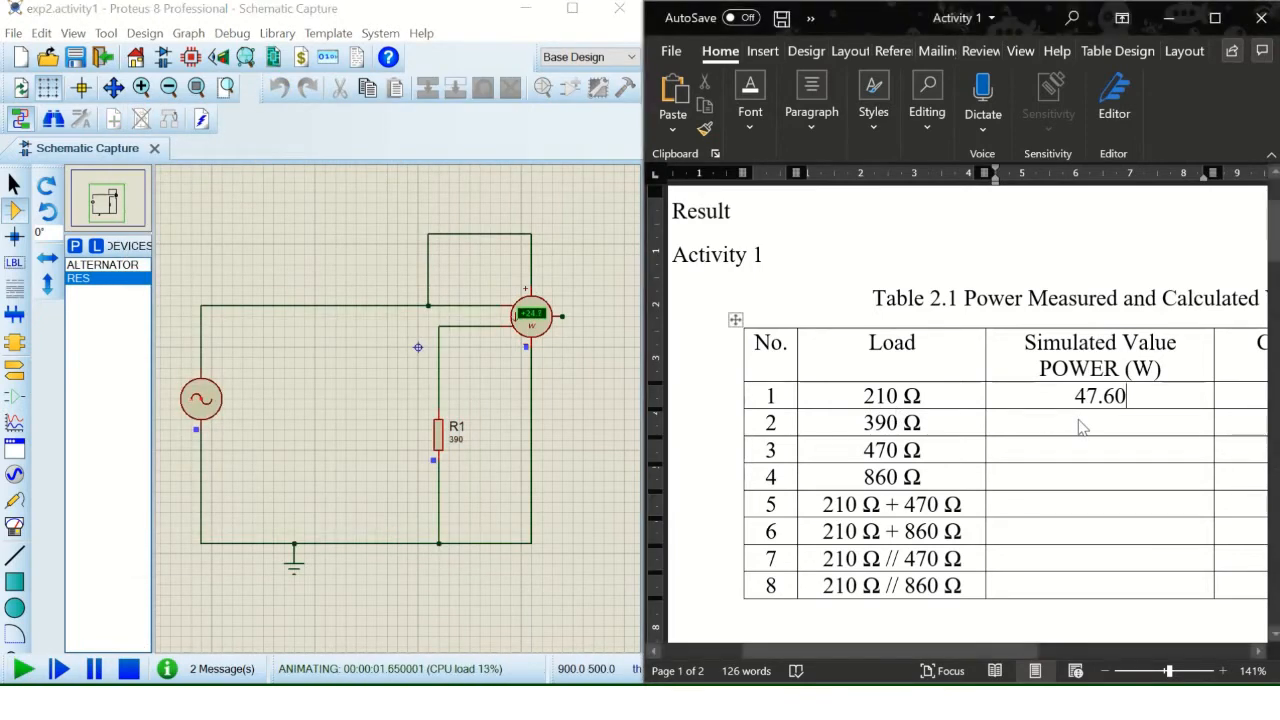
left_click(1080, 422)
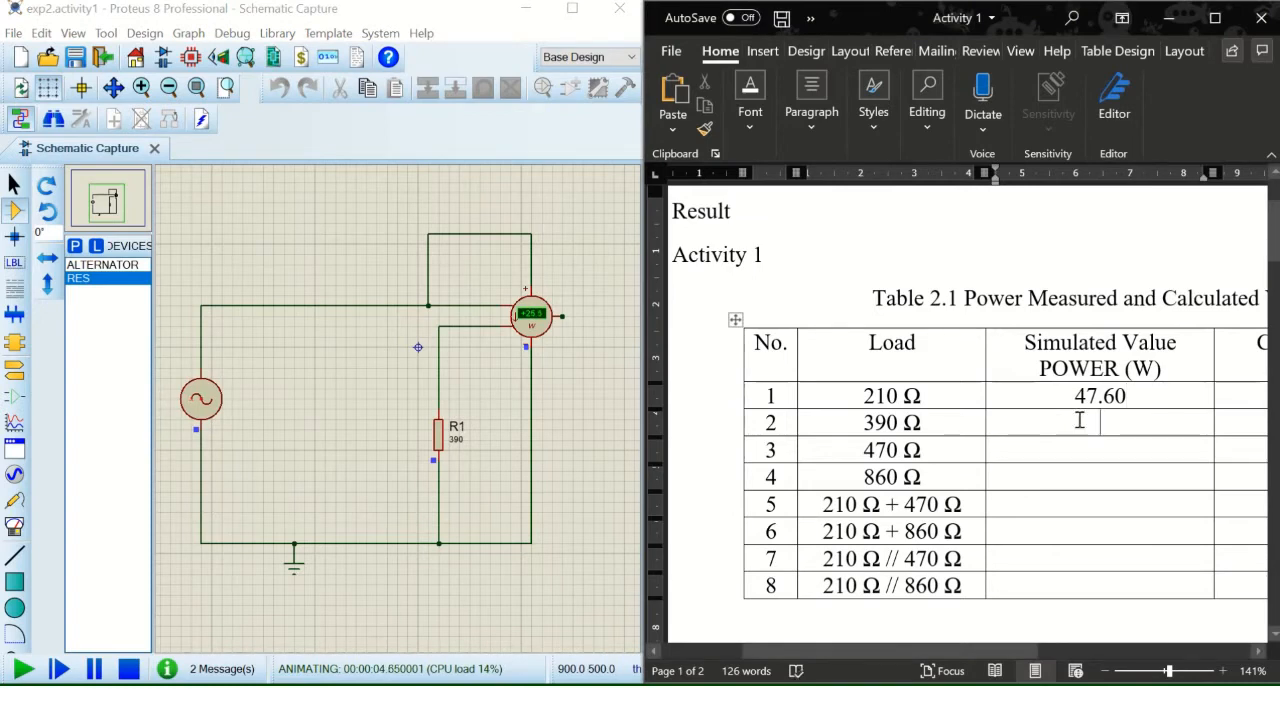
type("25.")
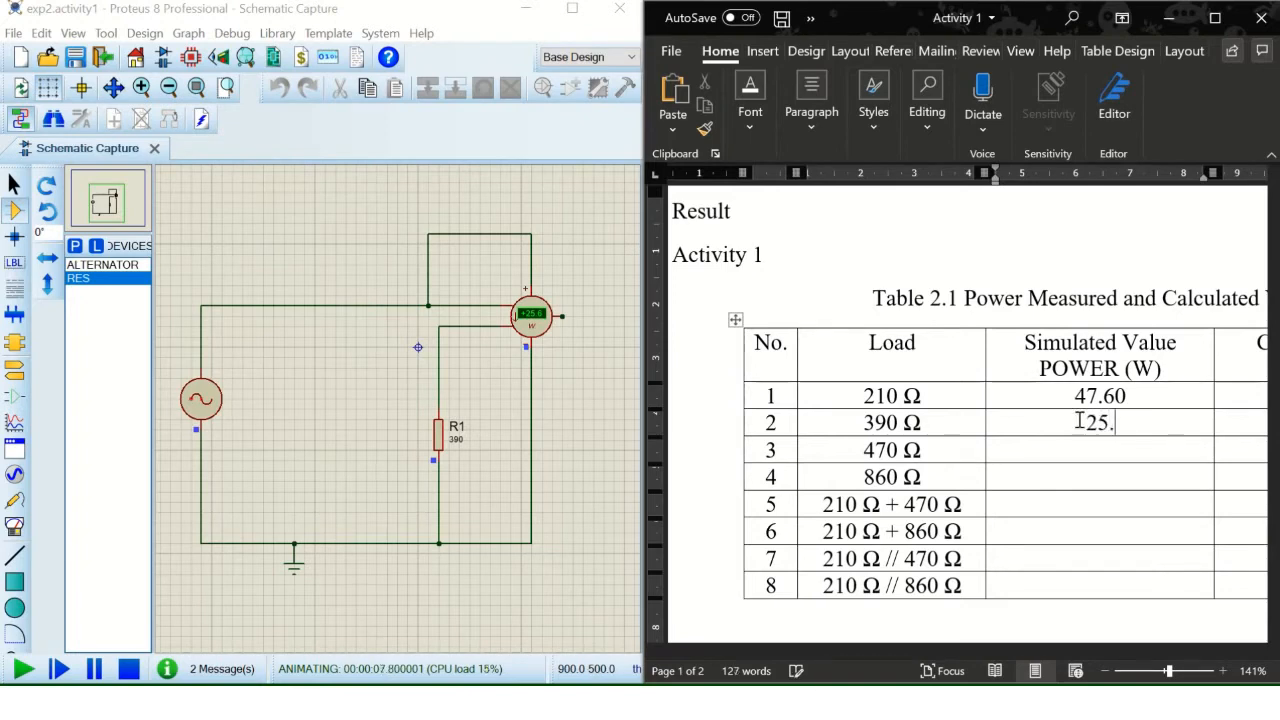
type("60")
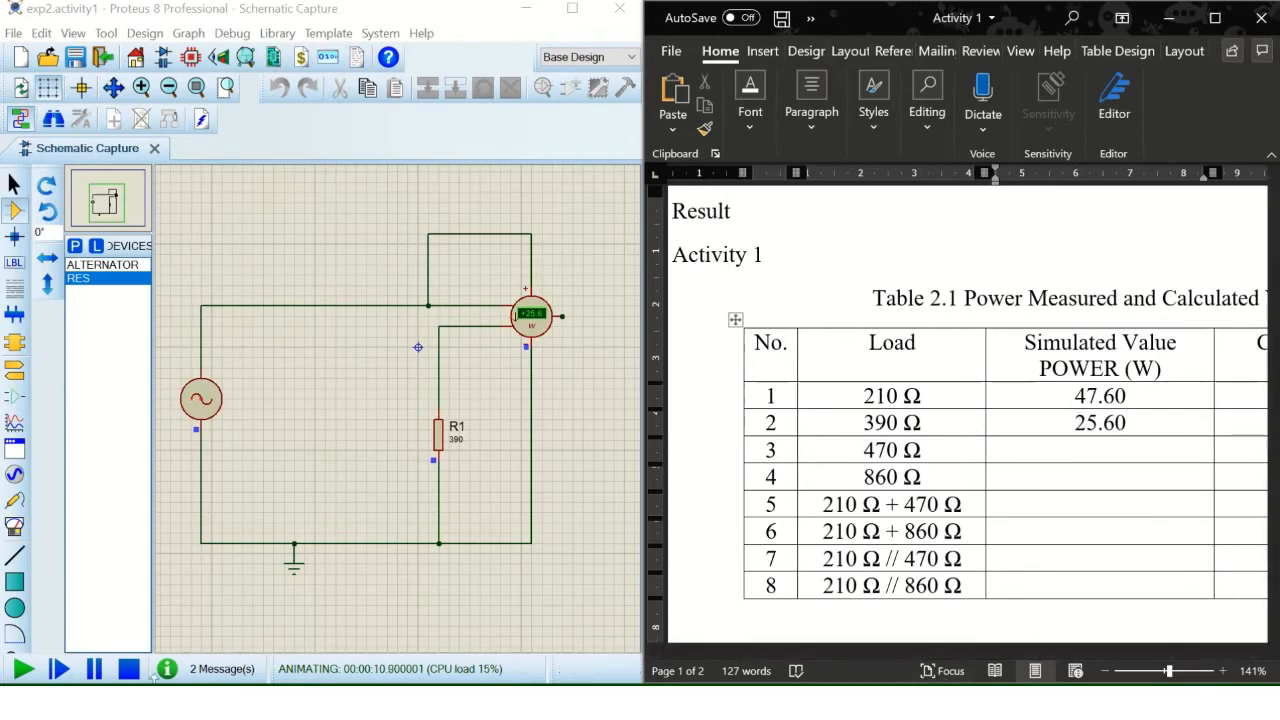
left_click(128, 669)
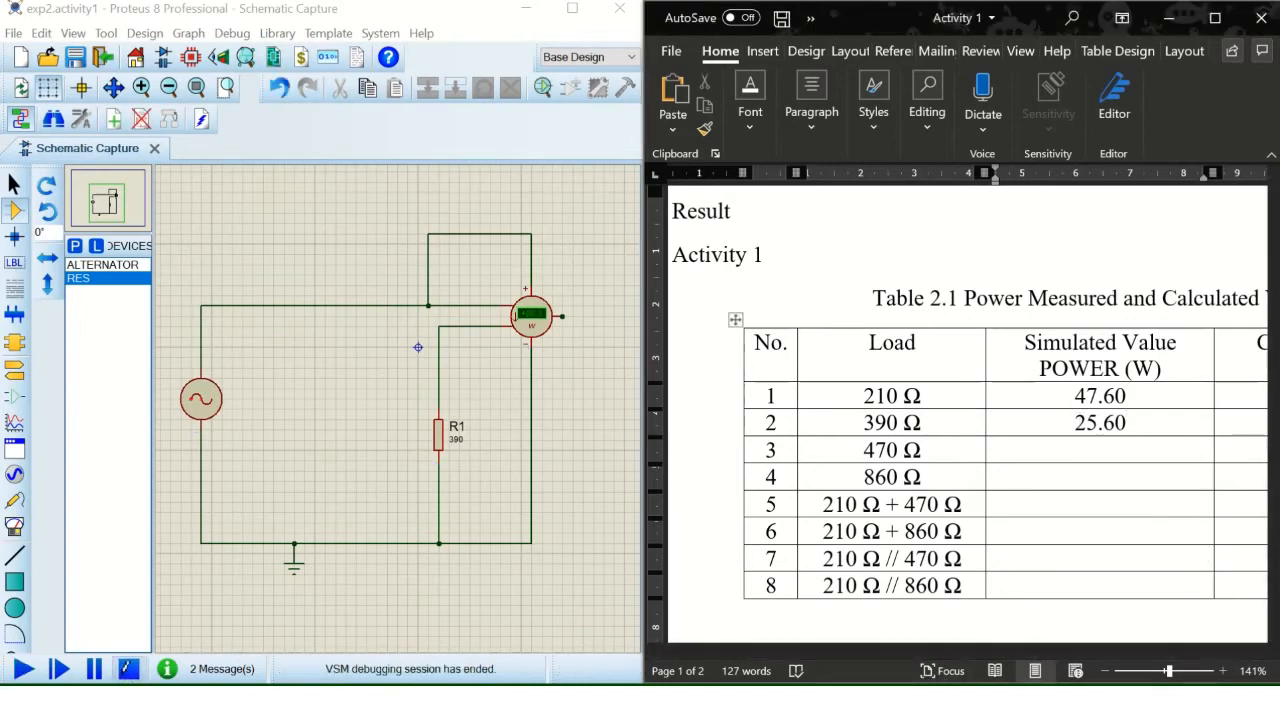
Set the value of resistor R1 in the Proteus schematic to 470
left_click(463, 443)
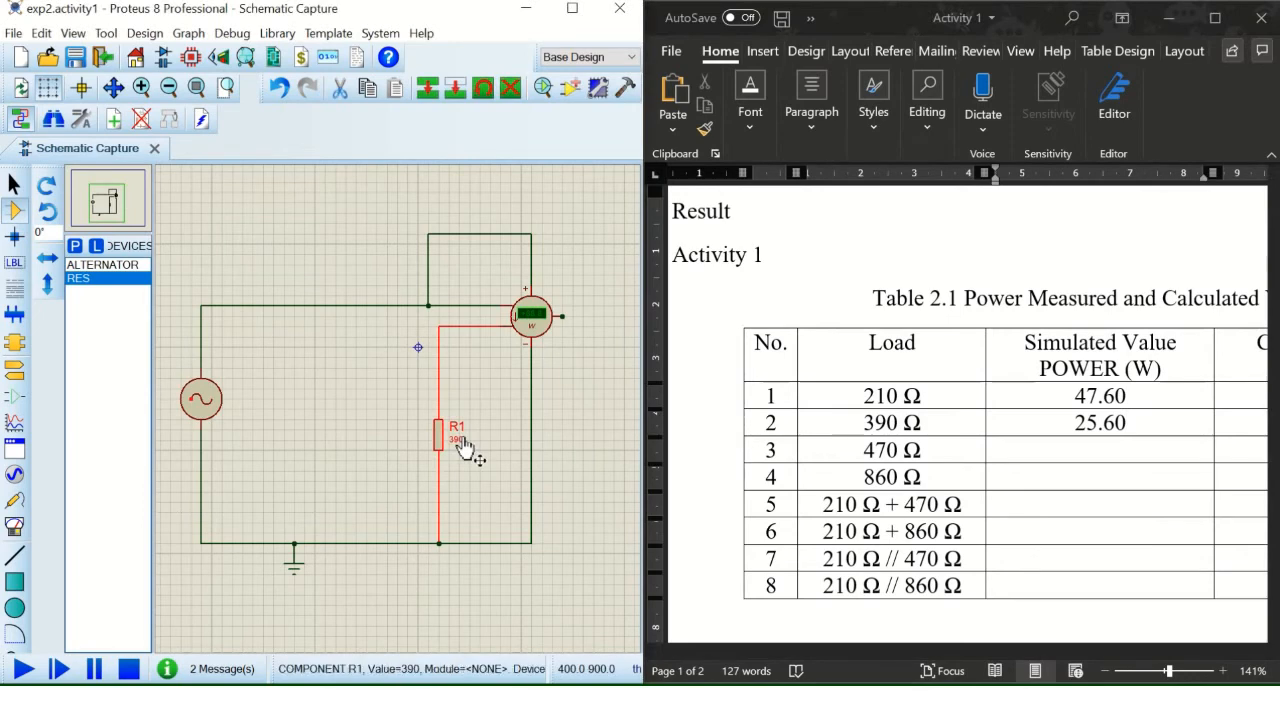
left_click(462, 445)
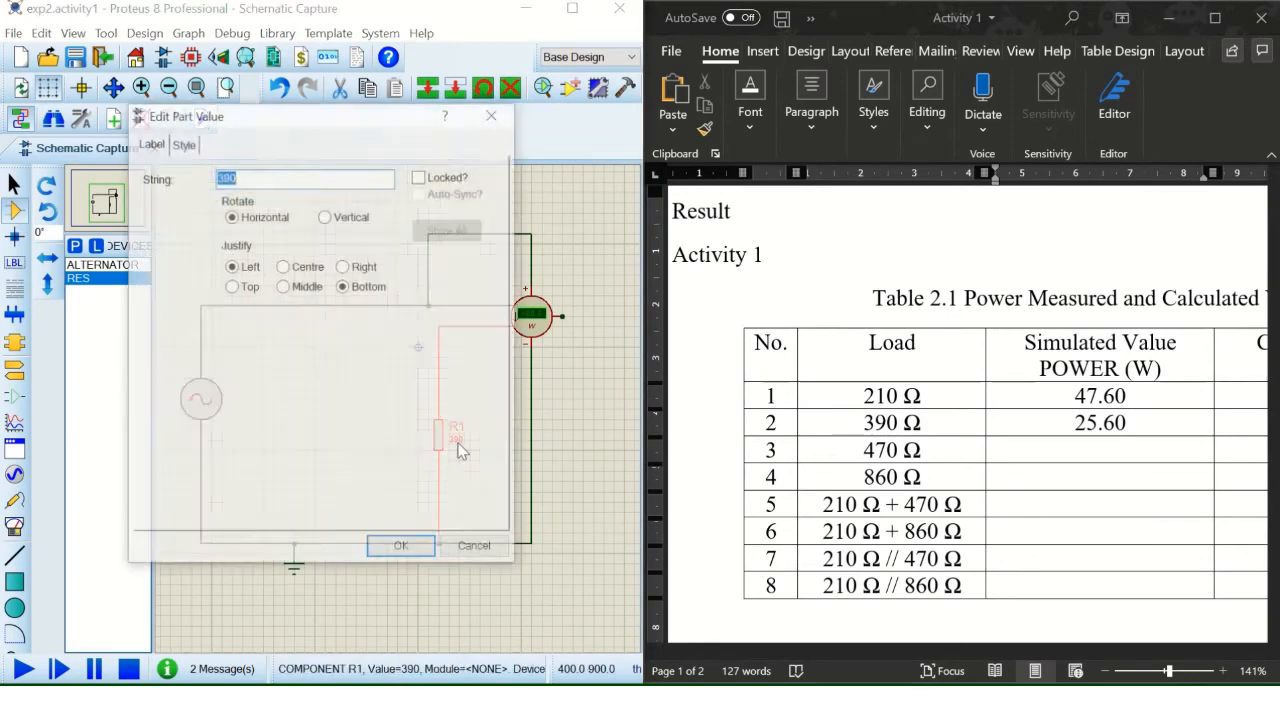
type("470")
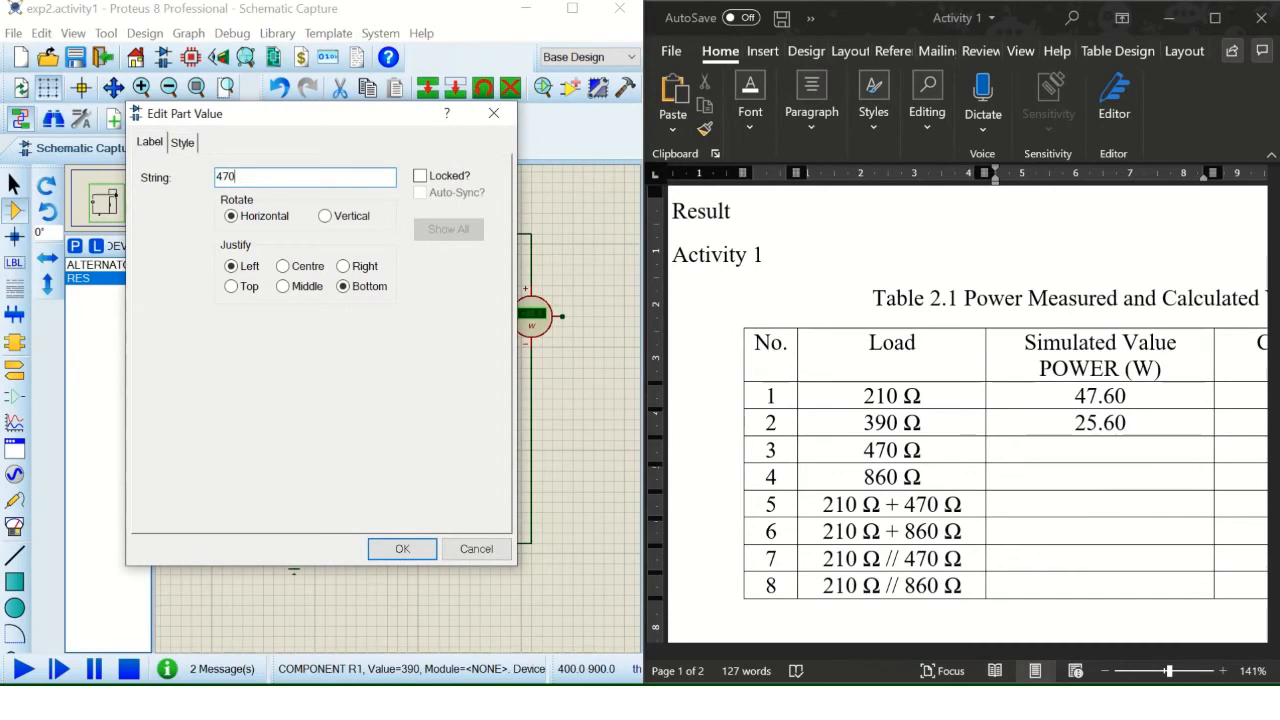
left_click(405, 548)
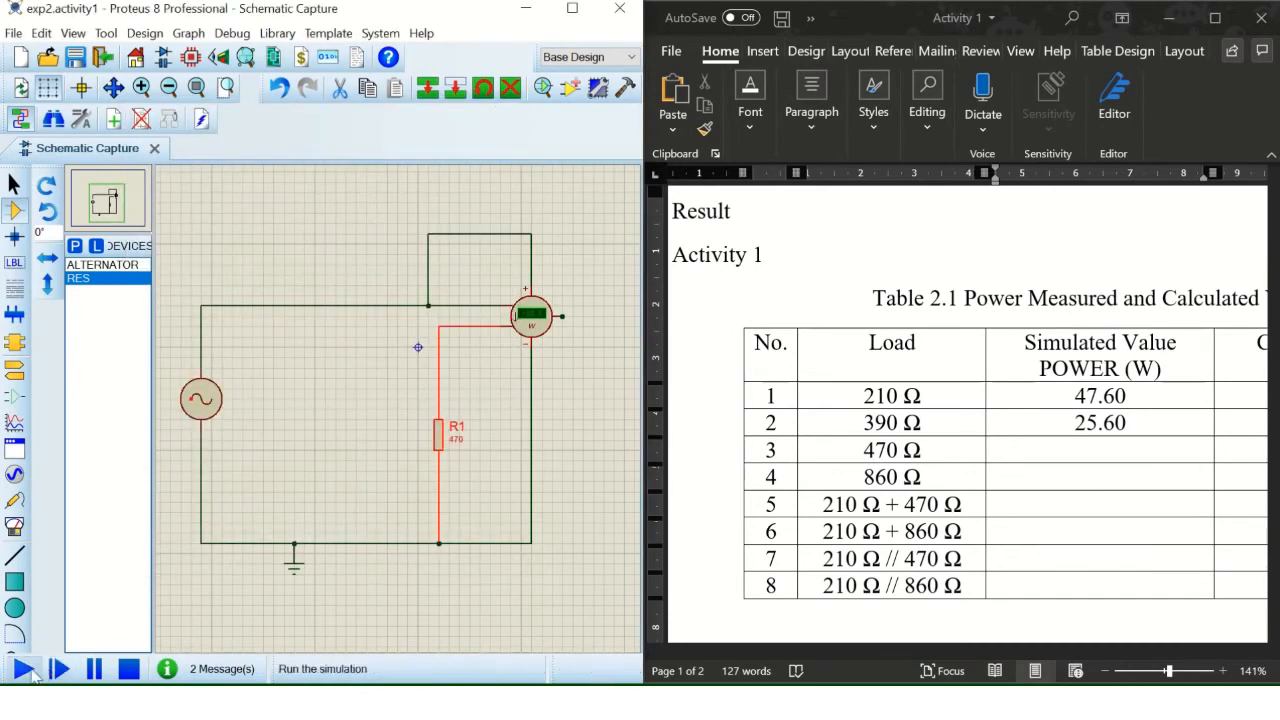
Simulate the circuit with the 470 Ω load, enter 21.30 as row 3's simulated power in the Word table, and stop the simulation
left_click(22, 668)
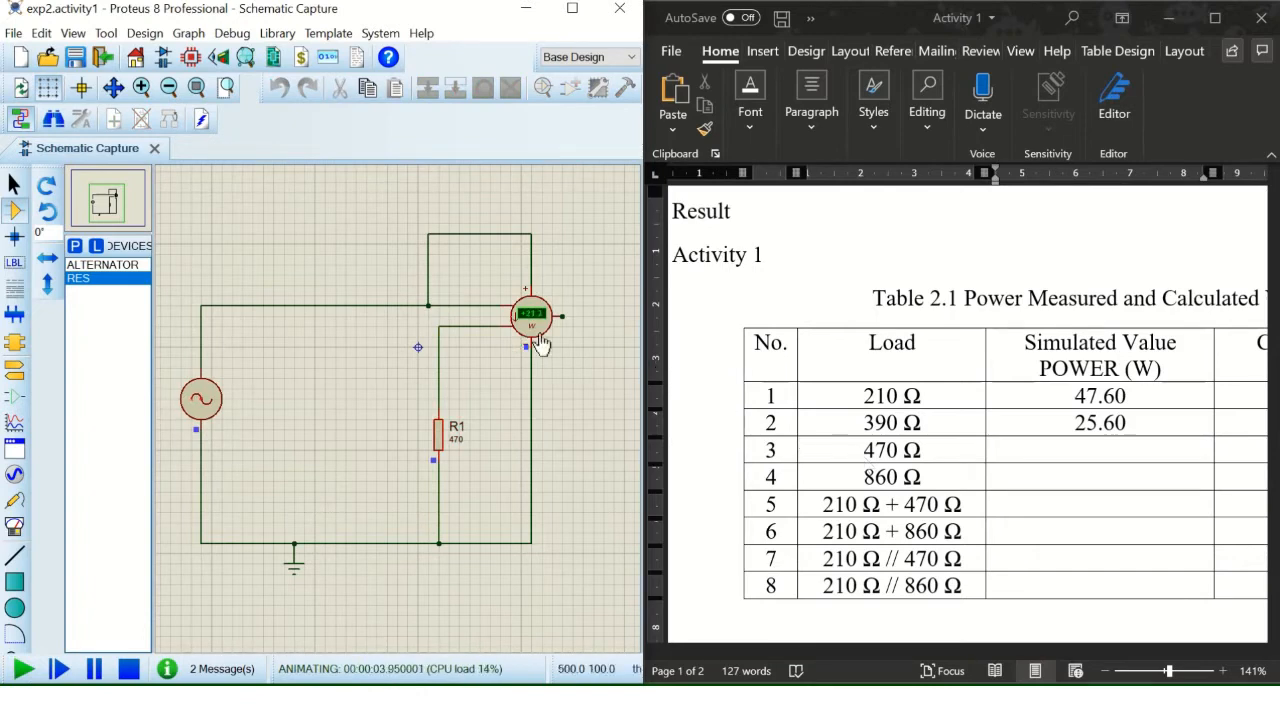
left_click(1107, 456)
left_click(1105, 452)
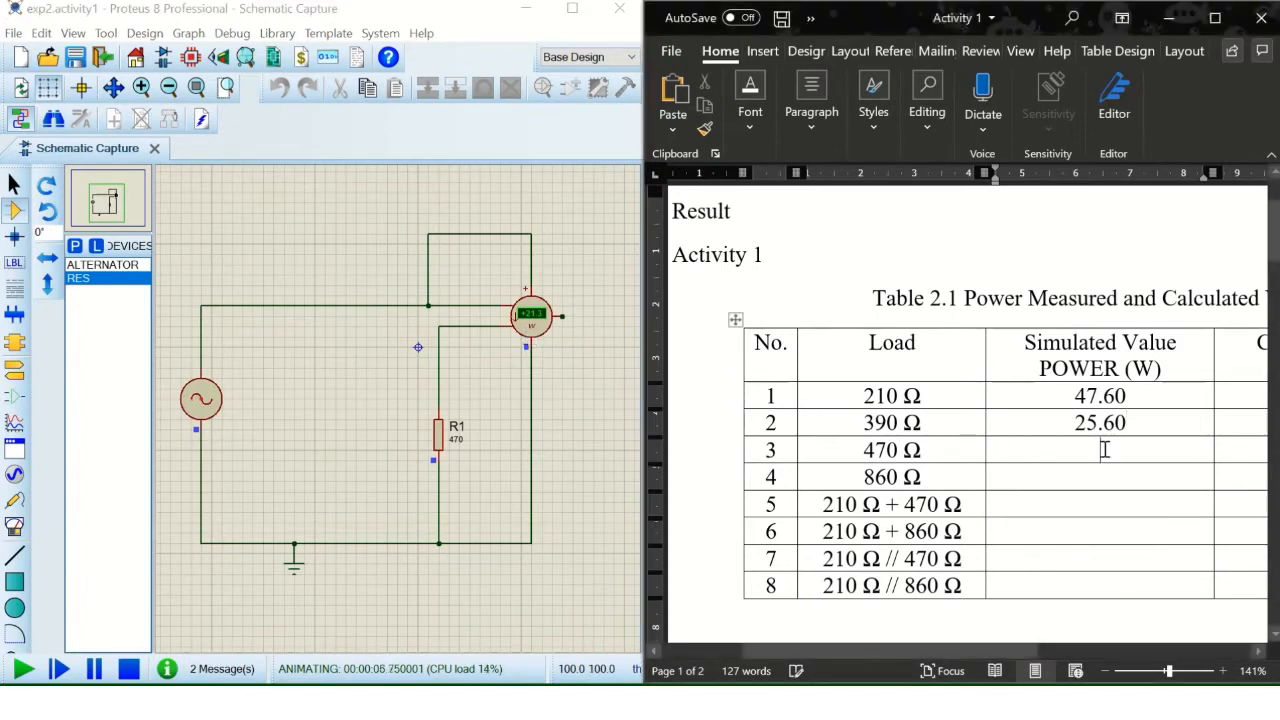
type("21.30")
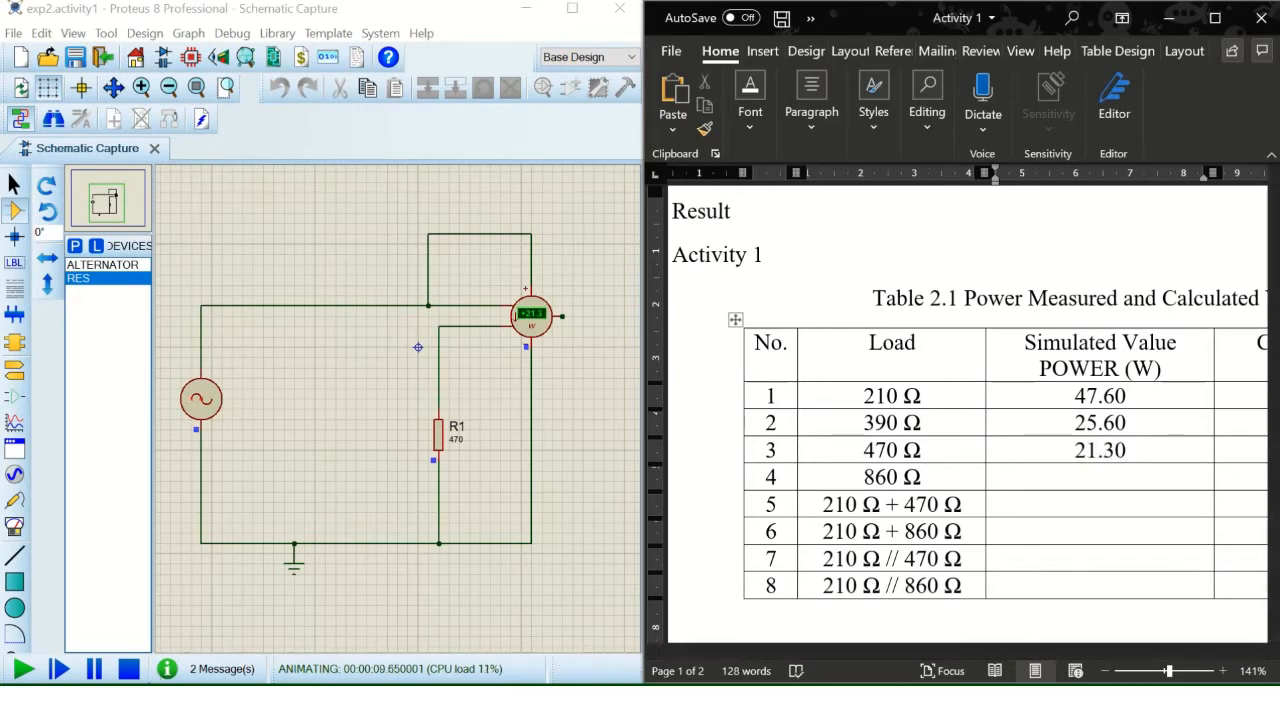
left_click(130, 669)
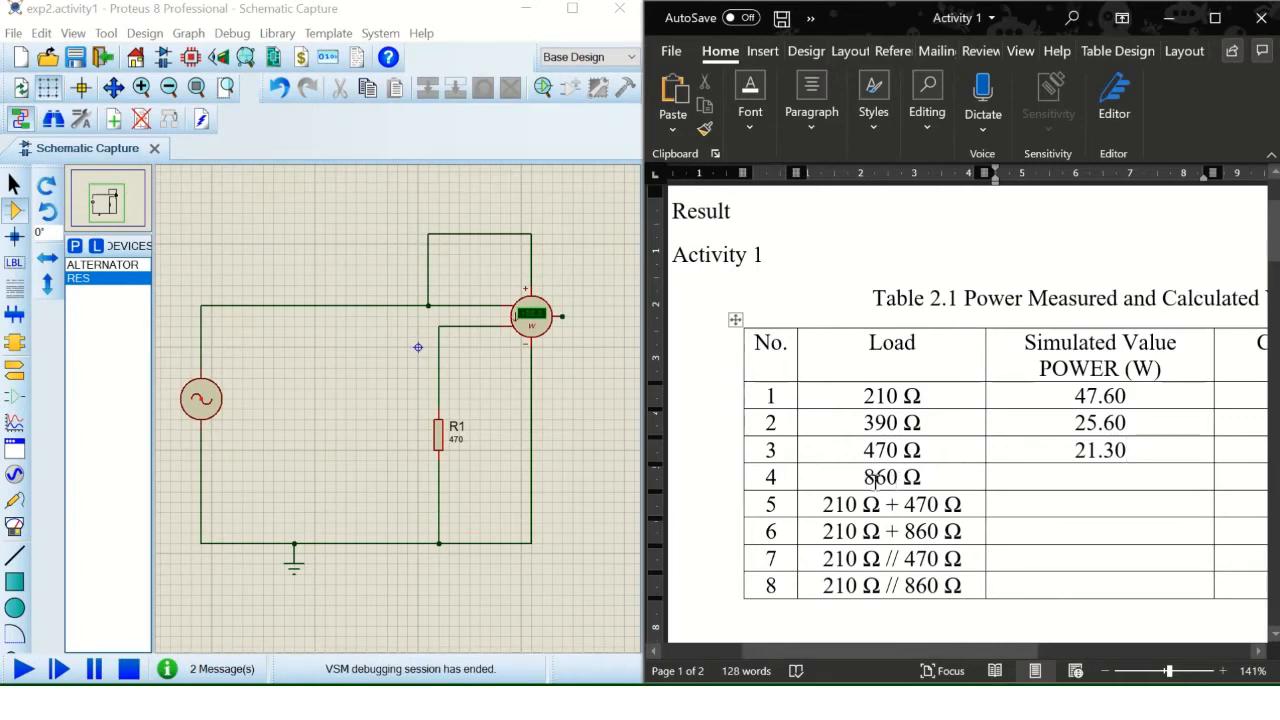
Set the value of resistor R1 in the Proteus schematic to 860
left_click(455, 455)
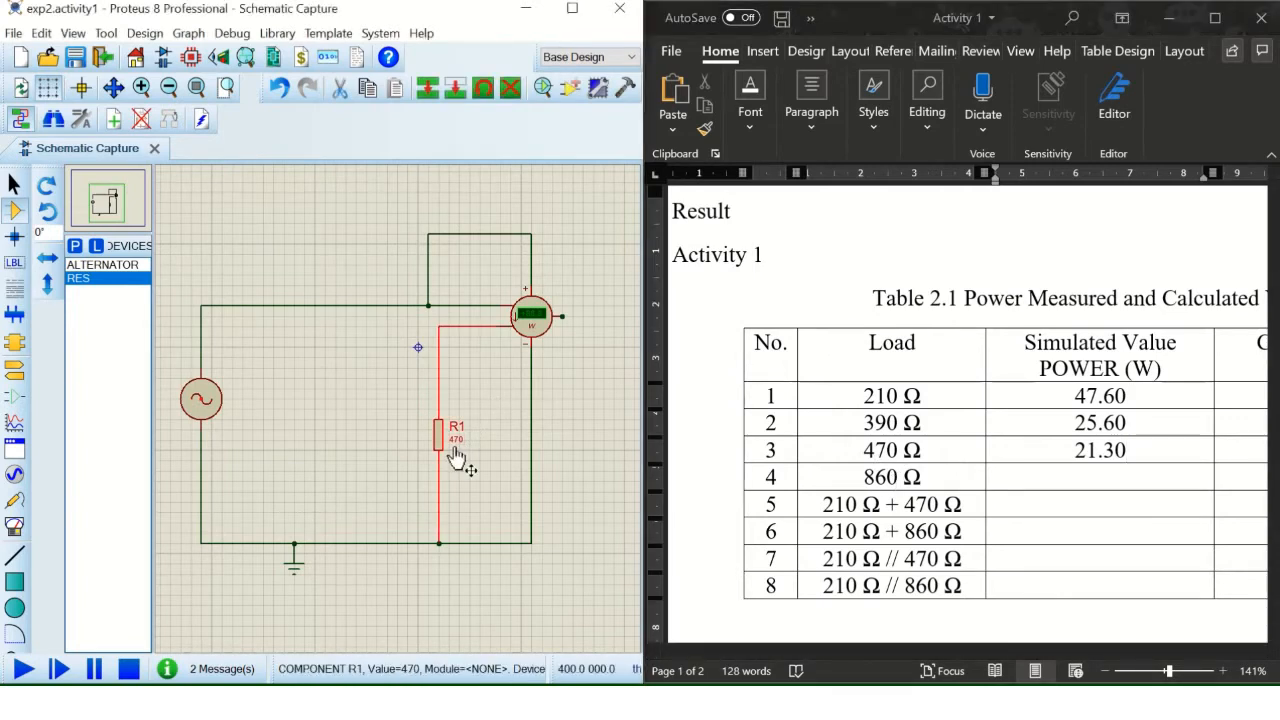
left_click(454, 446)
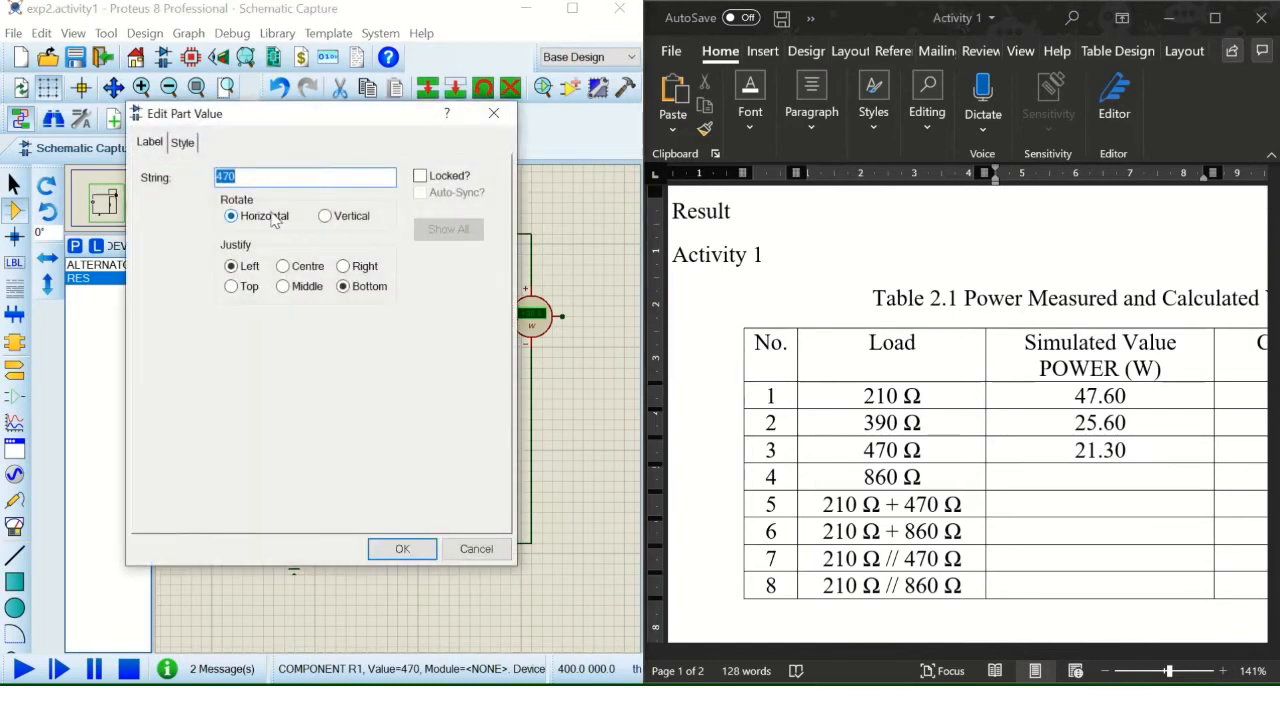
type("860")
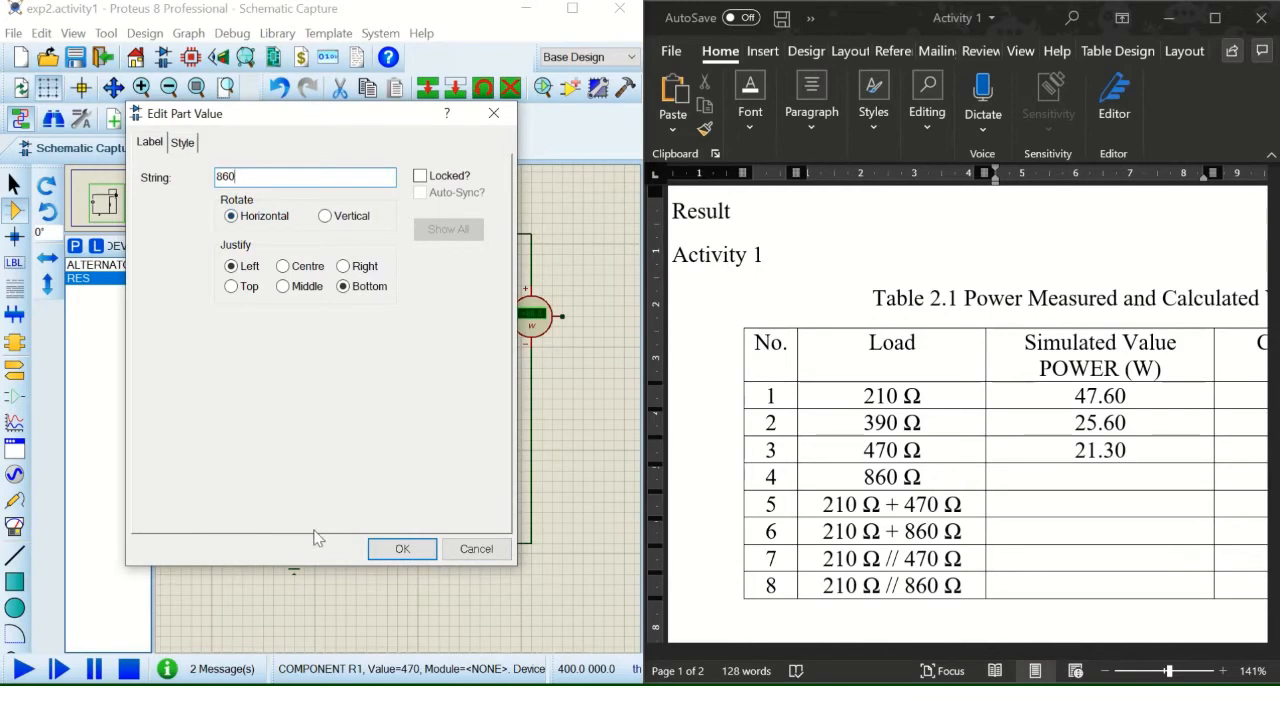
left_click(379, 549)
Simulate the circuit with the 860 Ω load, enter 11.60 as row 4's simulated power in the Word table, and stop the simulation
left_click(22, 668)
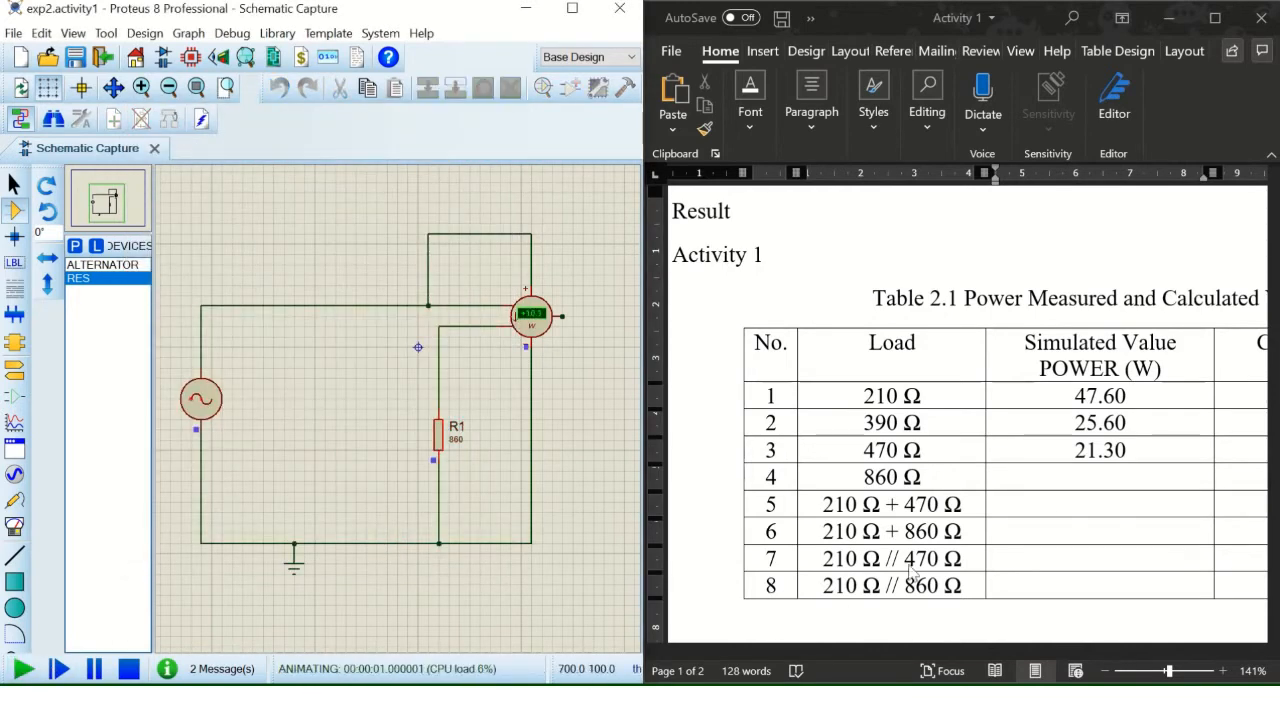
left_click(1085, 488)
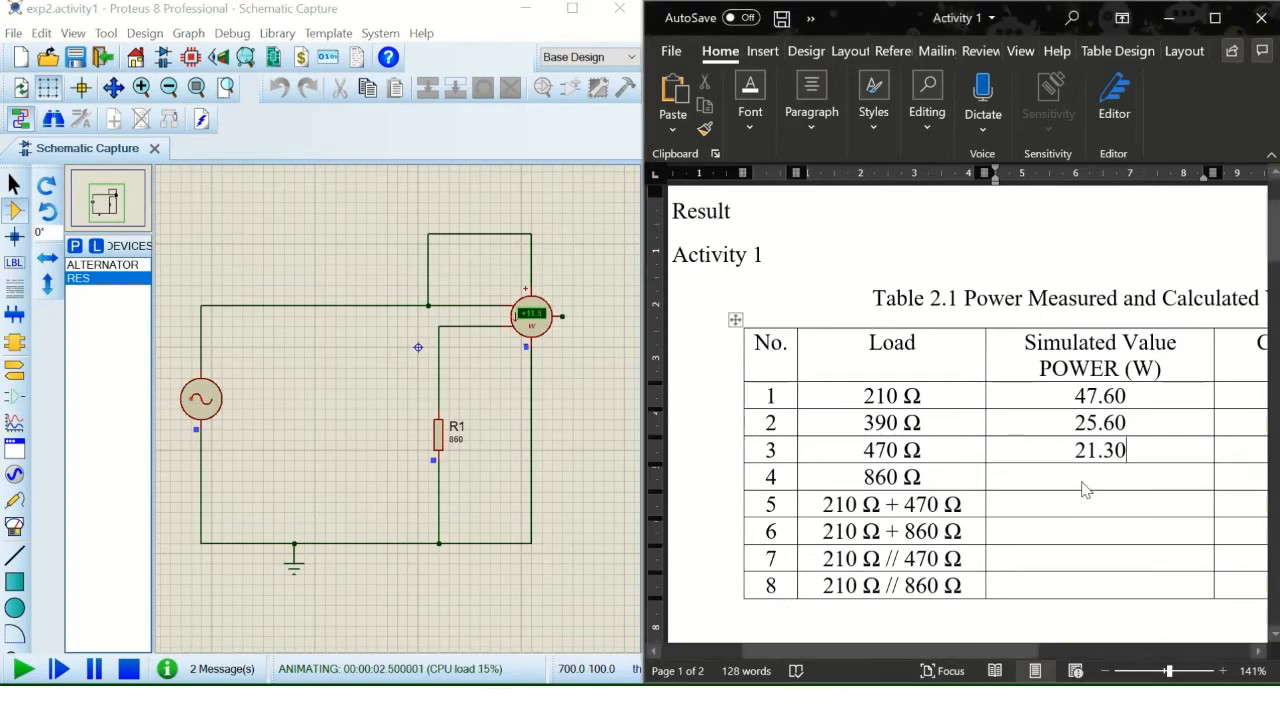
left_click(1082, 481)
type("11.60")
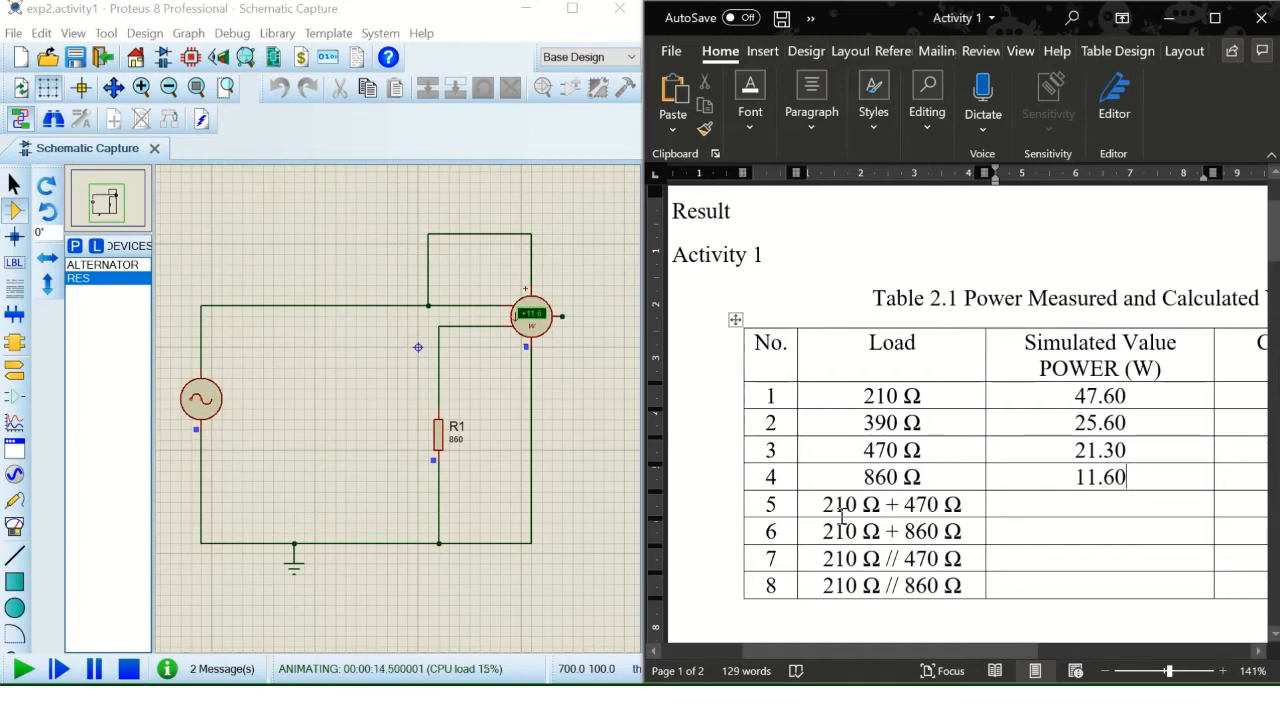
left_click(128, 668)
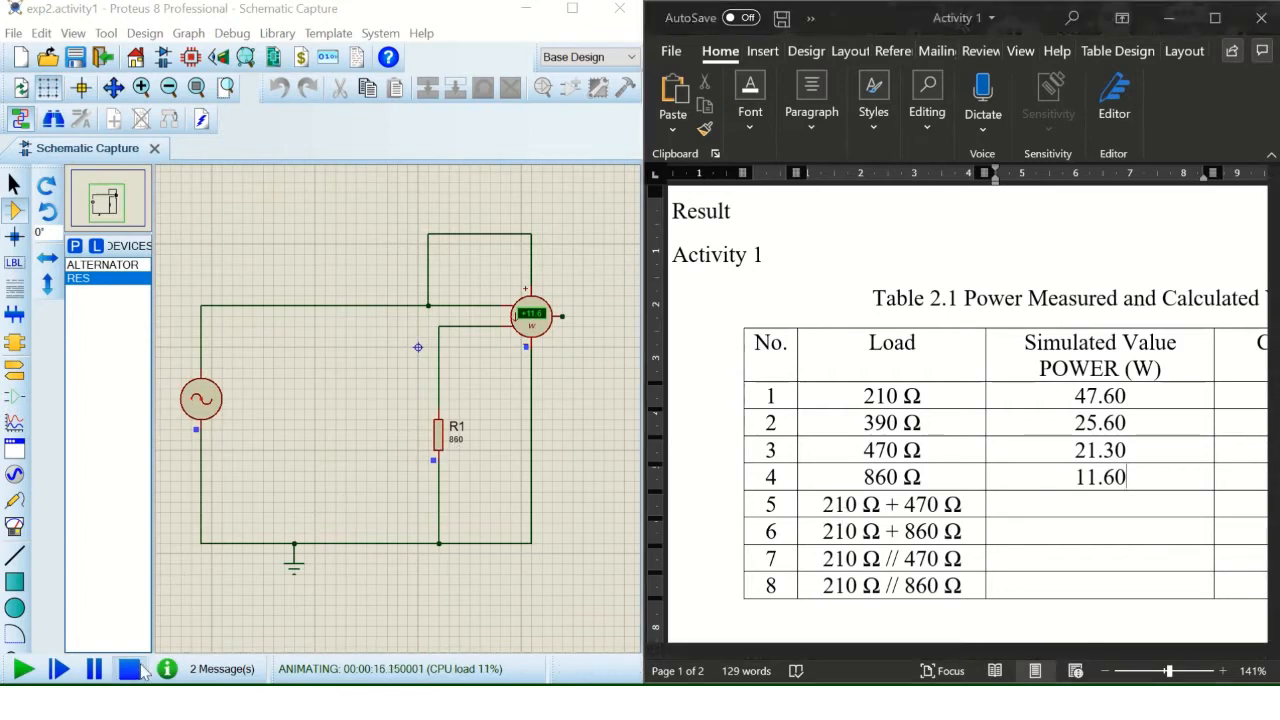
Delete the wire between R1's lower terminal and the ground line in the schematic, and select R1
left_click(443, 452)
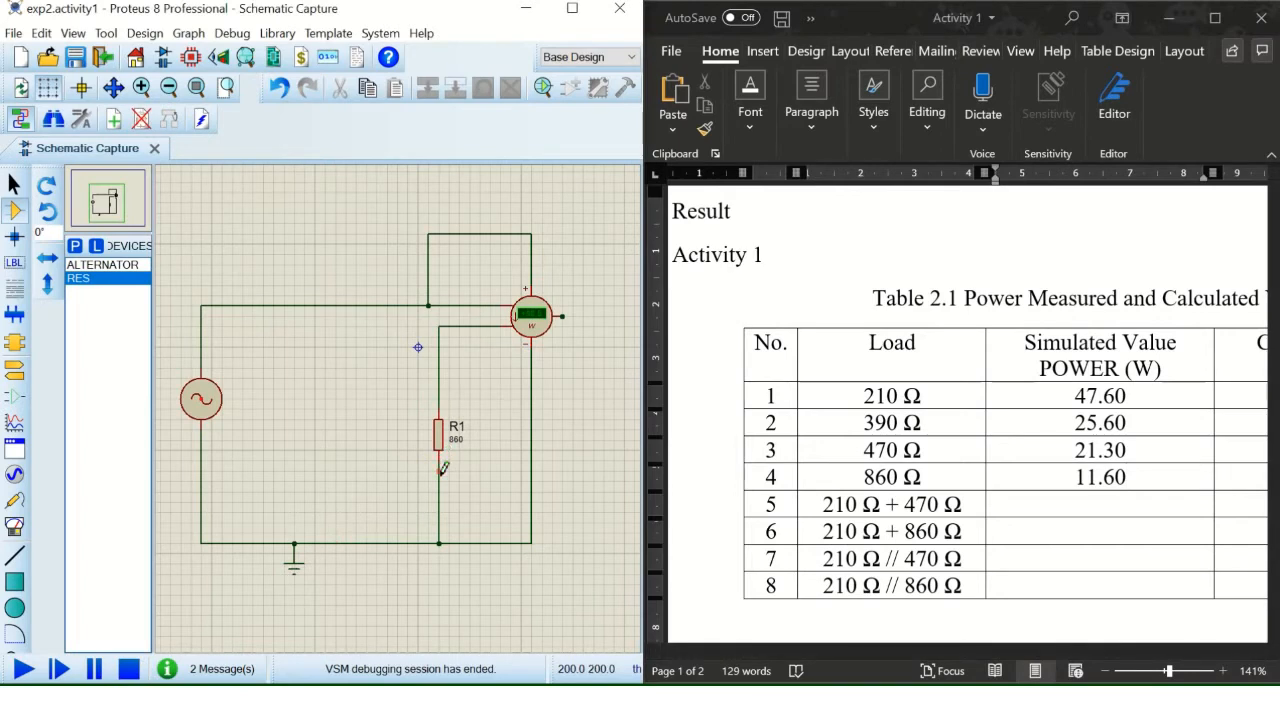
right_click(443, 469)
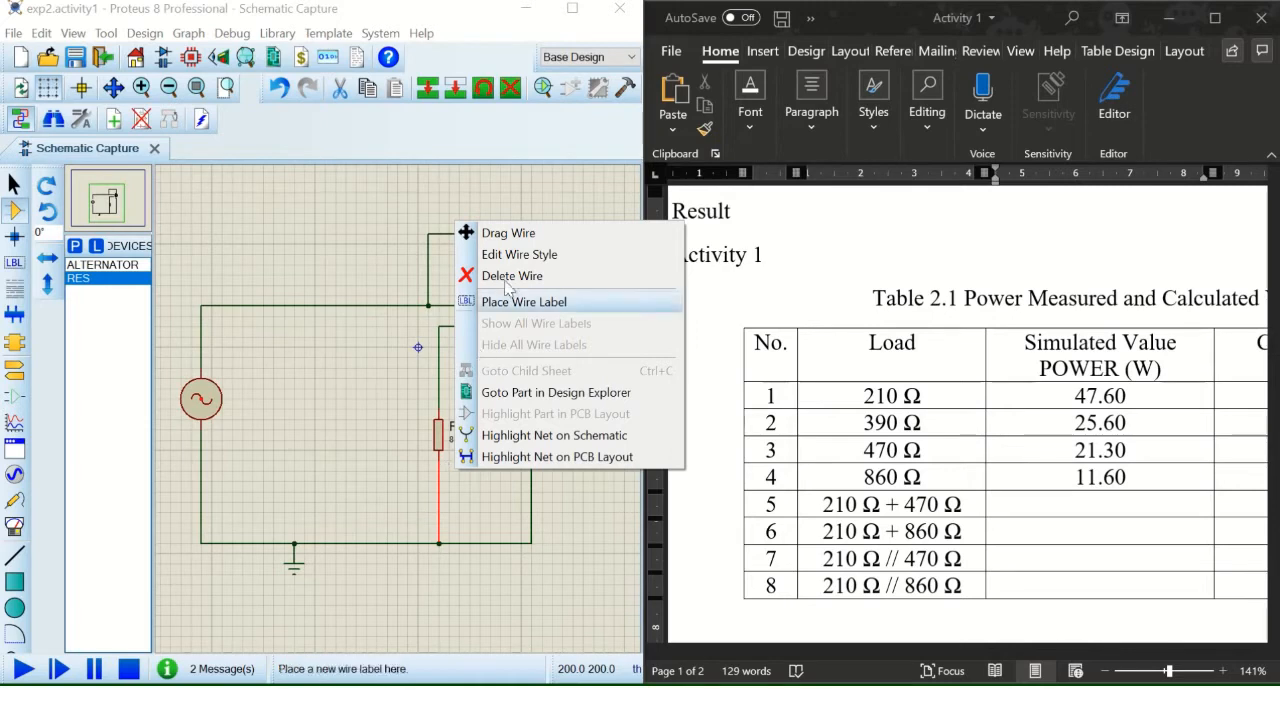
left_click(553, 276)
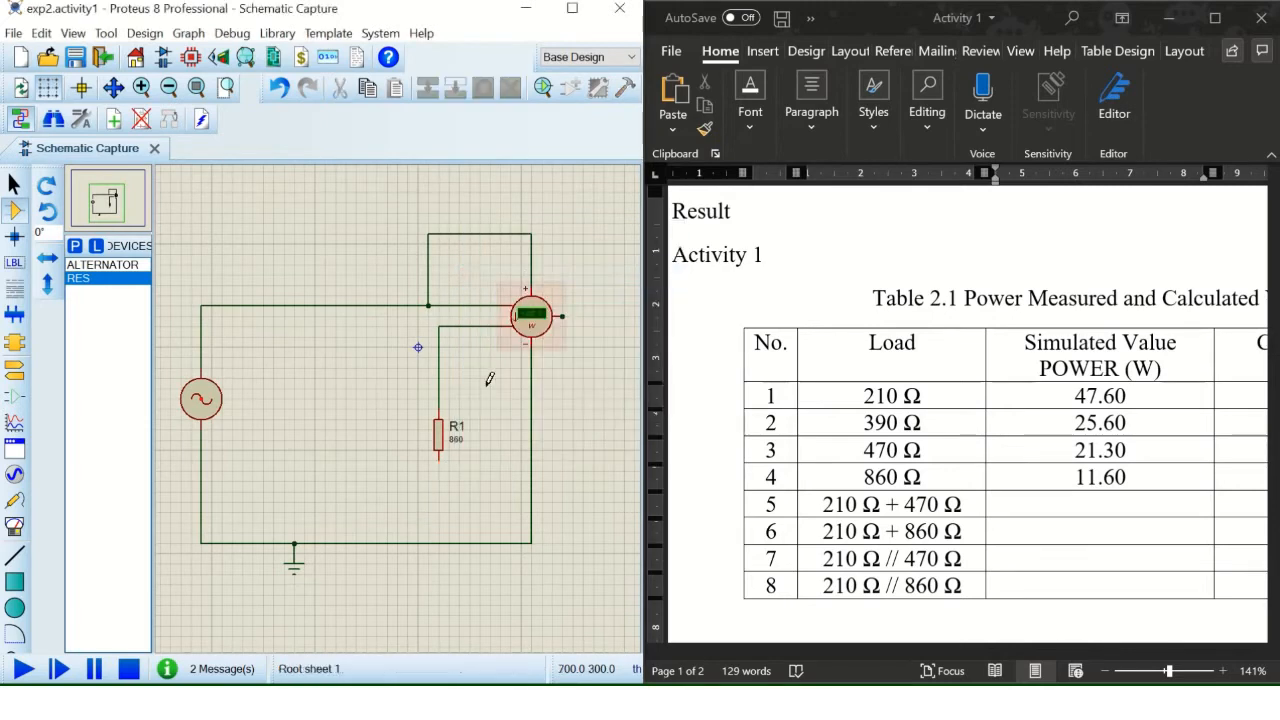
left_click(443, 445)
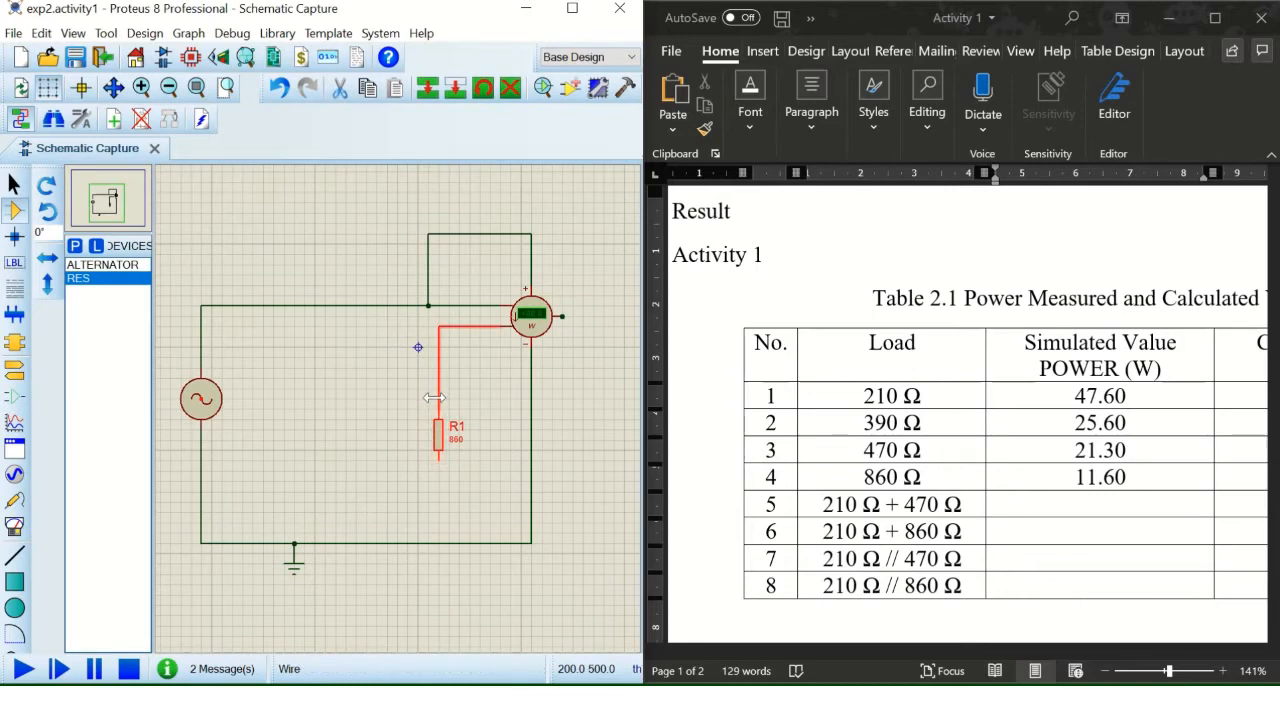
Find the generic resistor RES with the keyword "resistor" and place one in the schematic, to the lower left of R1
left_click(400, 434)
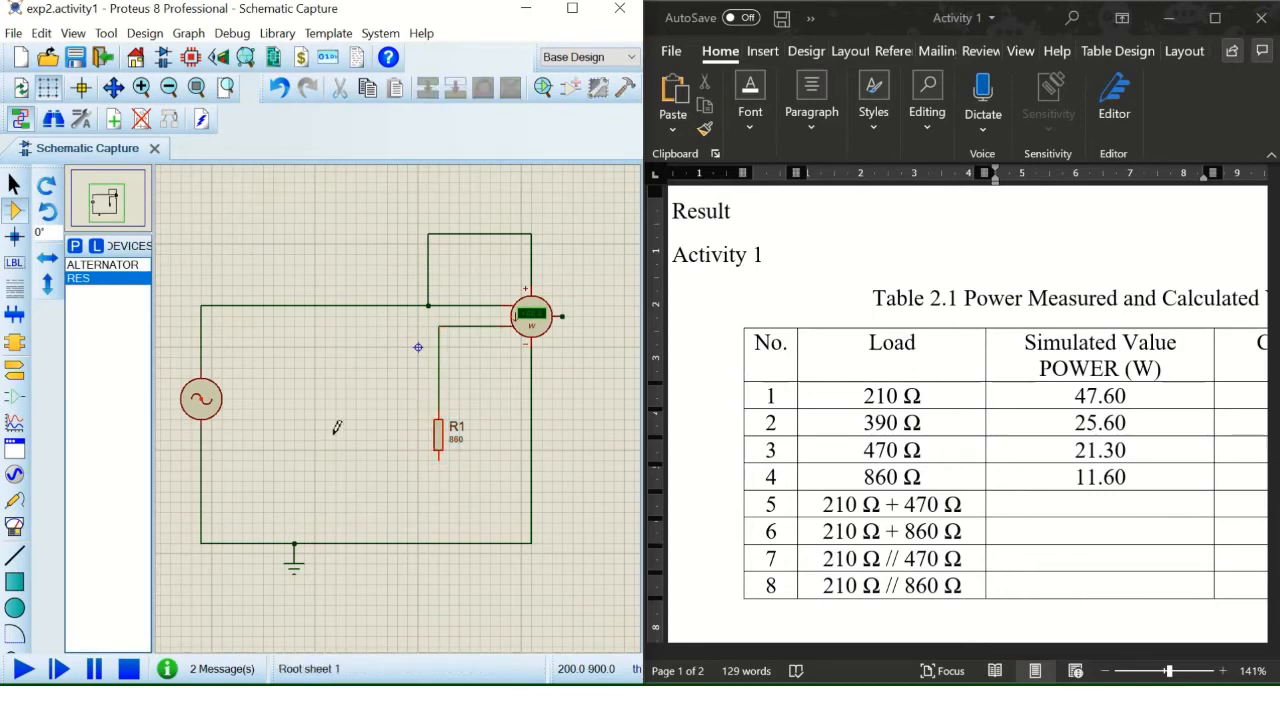
left_click(74, 247)
type("resistor")
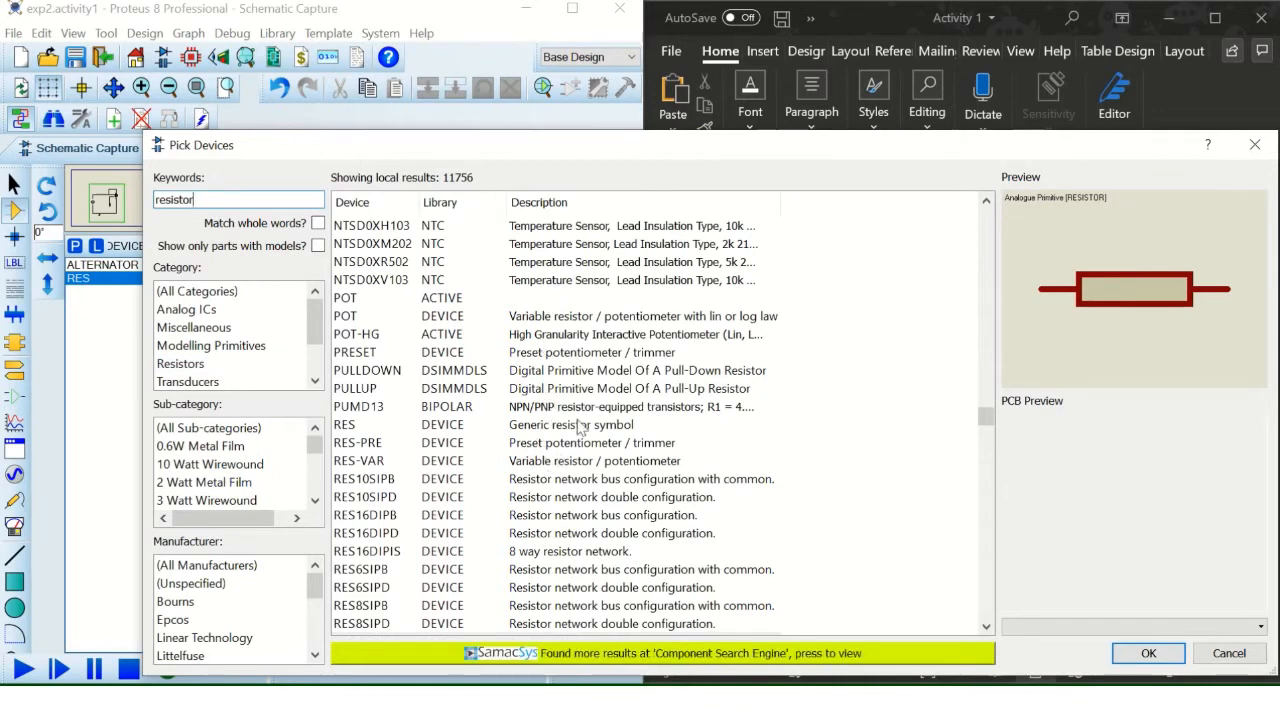
left_click(580, 427)
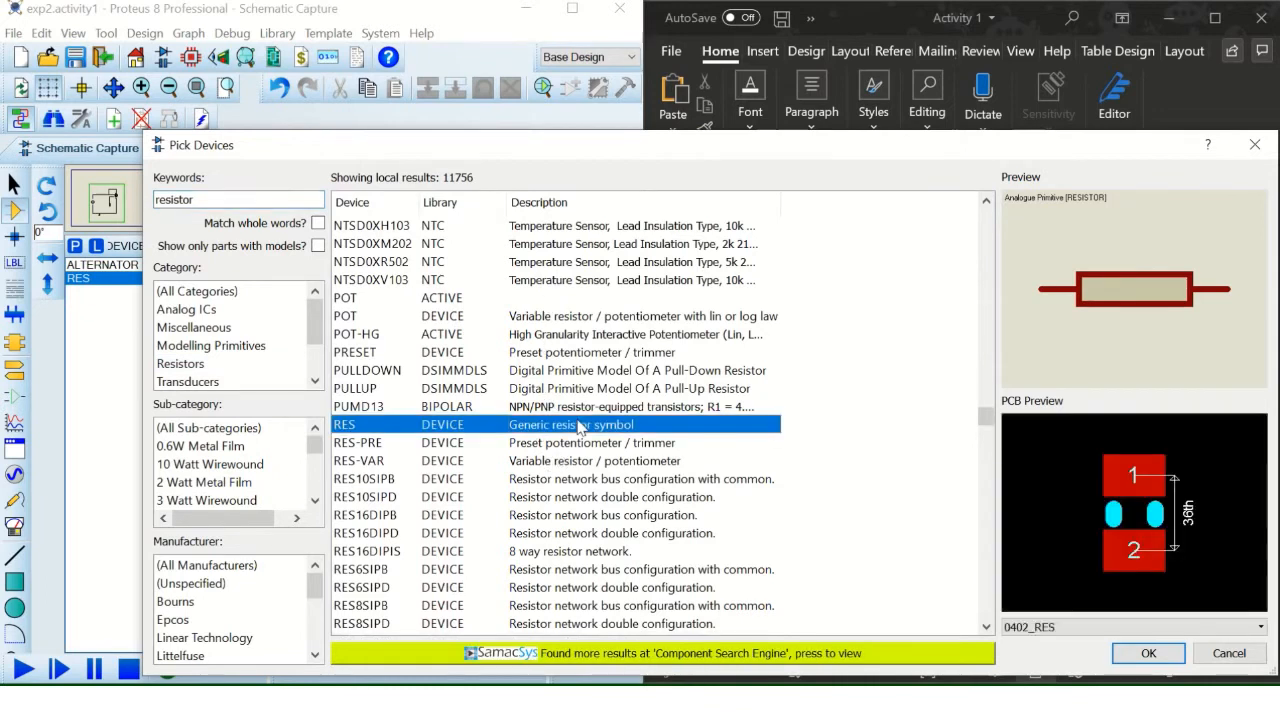
left_click(1145, 656)
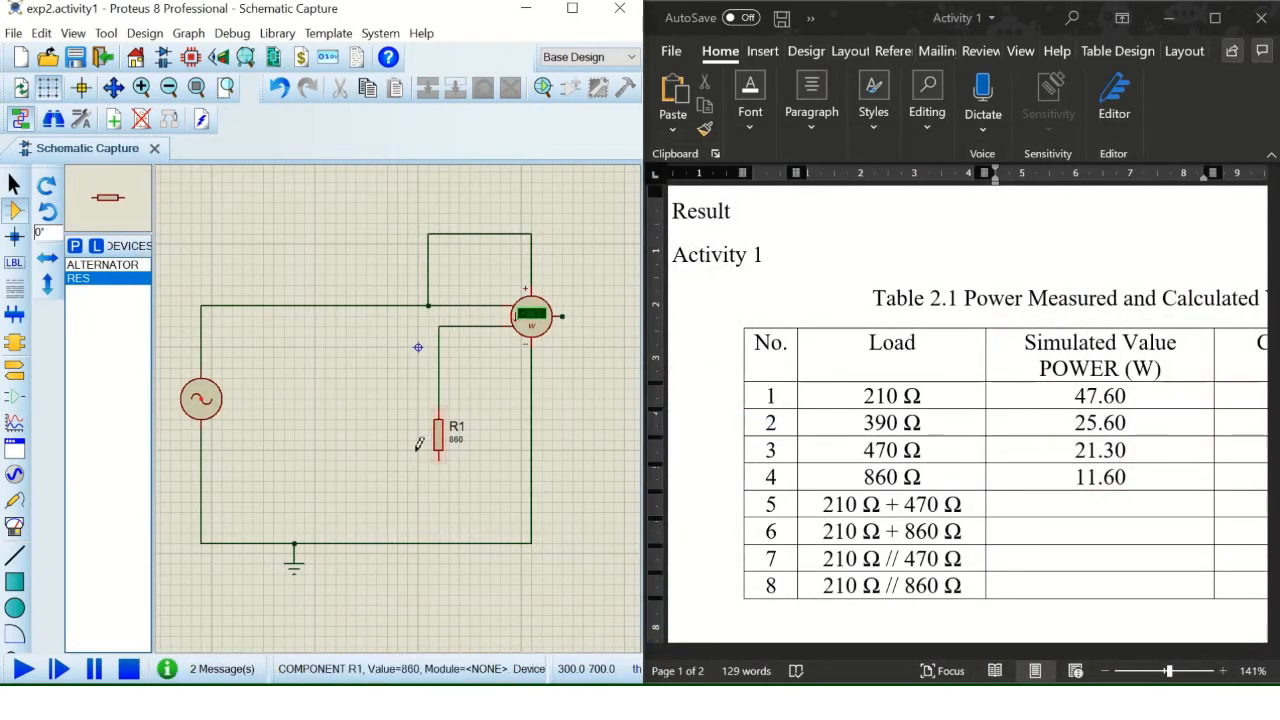
left_click(374, 465)
left_click(370, 474)
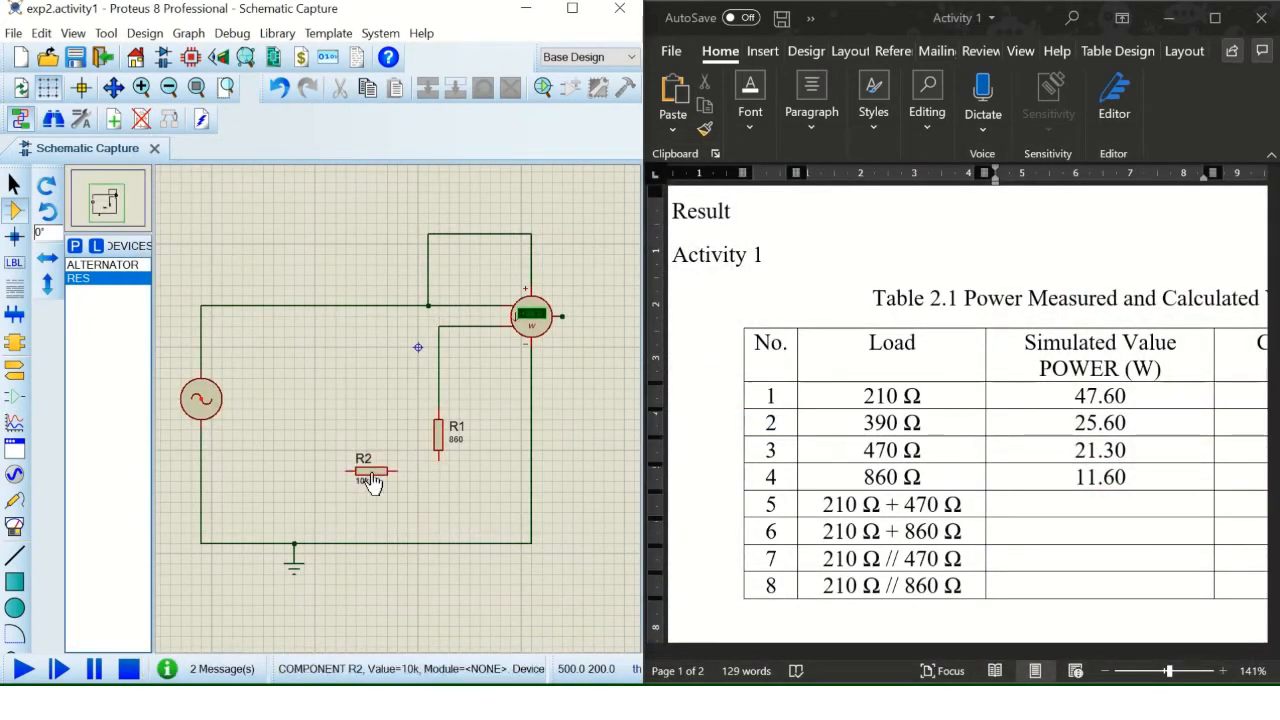
Rotate R2 clockwise, move it directly below R1 in series, and wire its lower terminal to the ground line
right_click(370, 478)
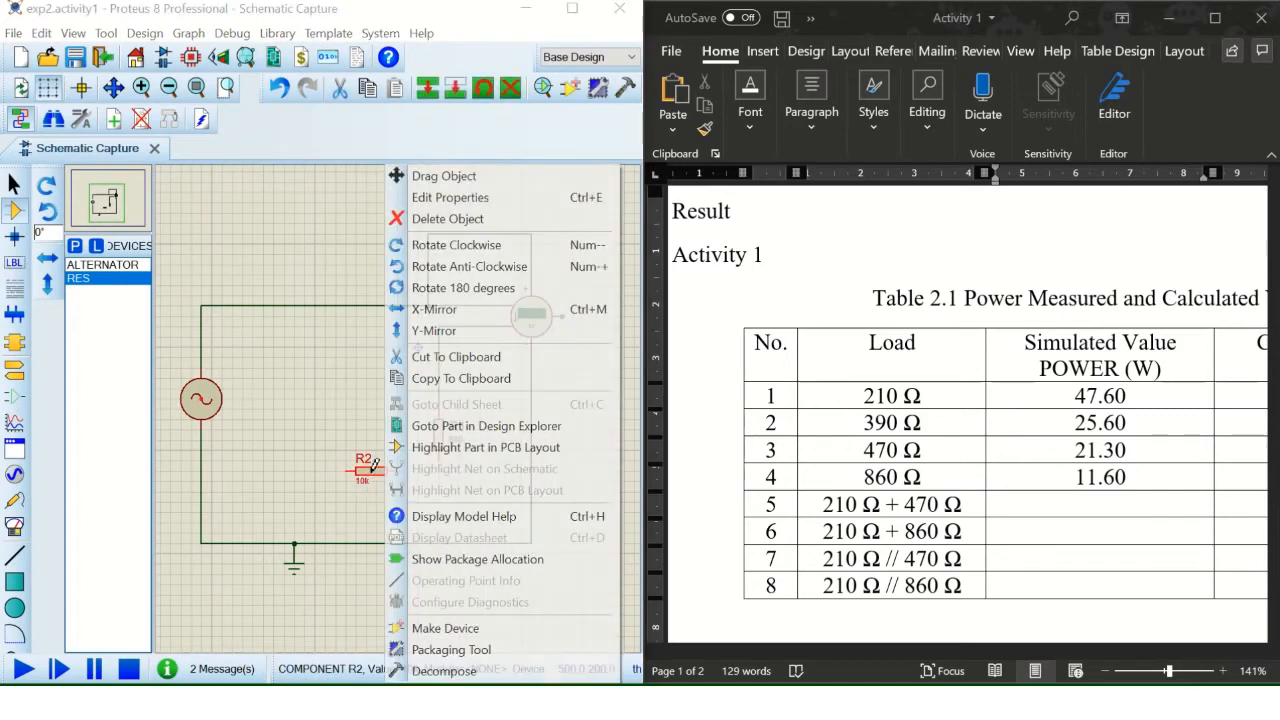
left_click(500, 245)
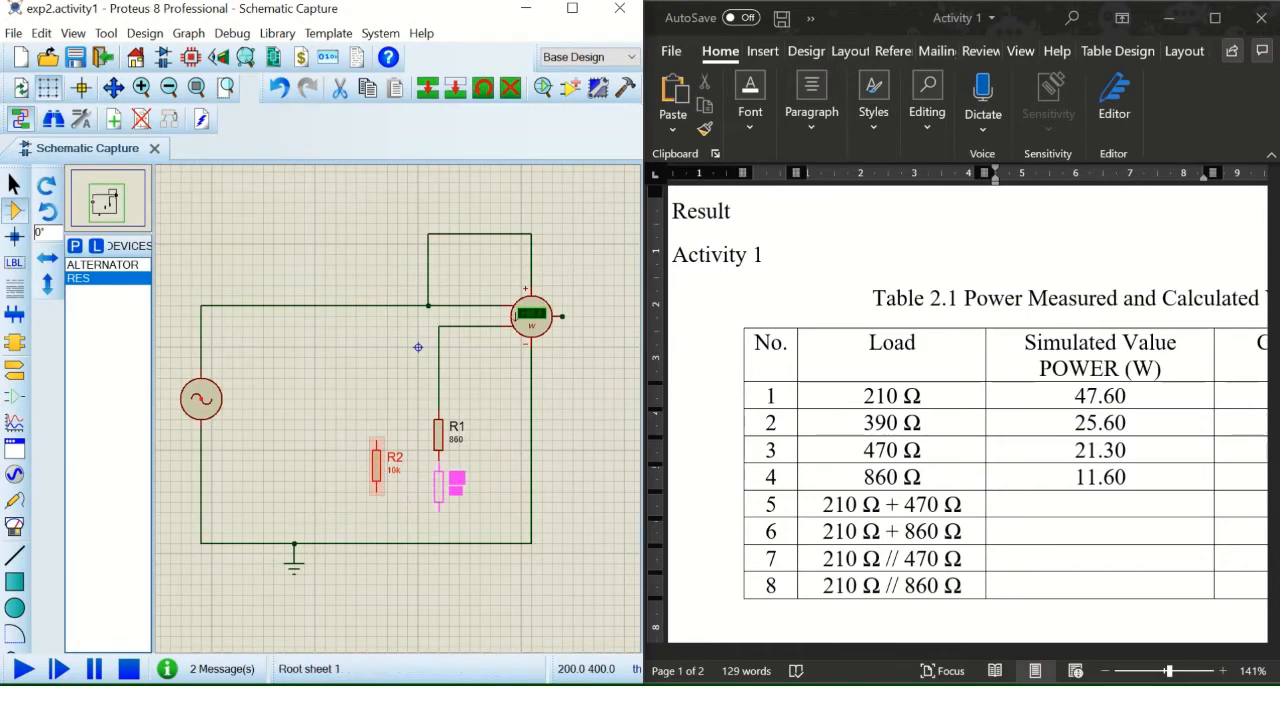
left_click_drag(444, 486, 443, 490)
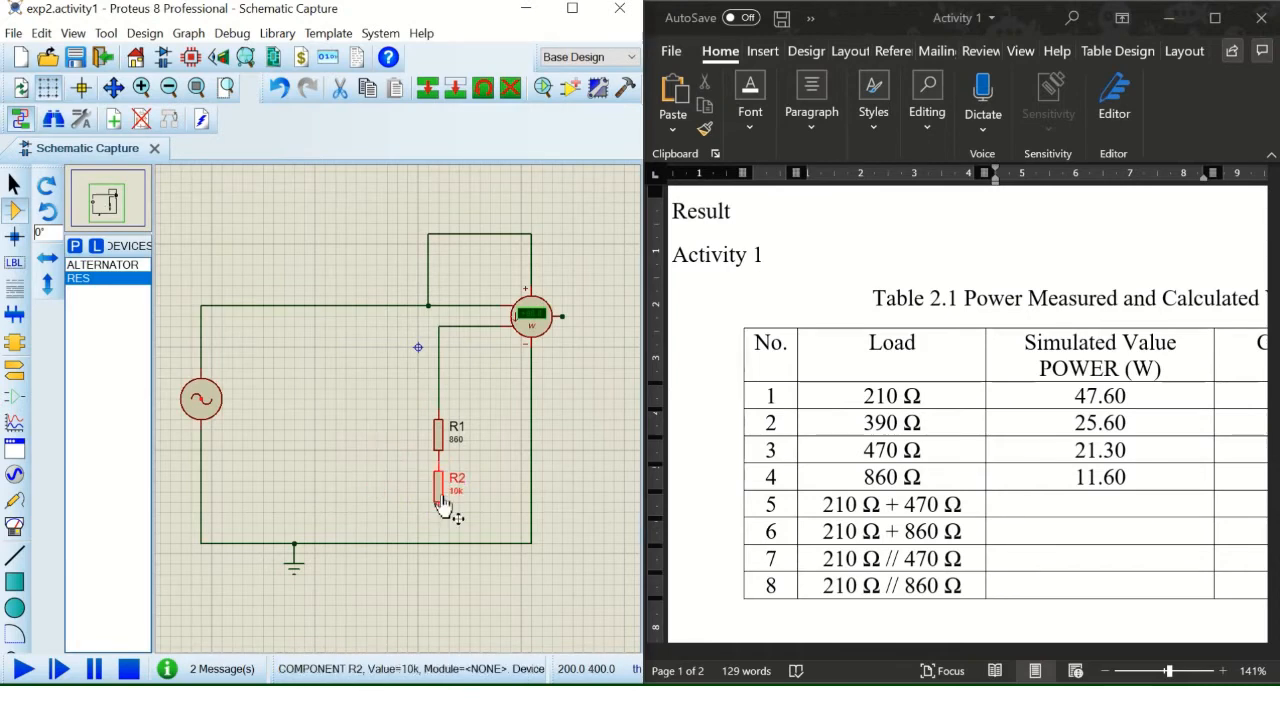
left_click(477, 515)
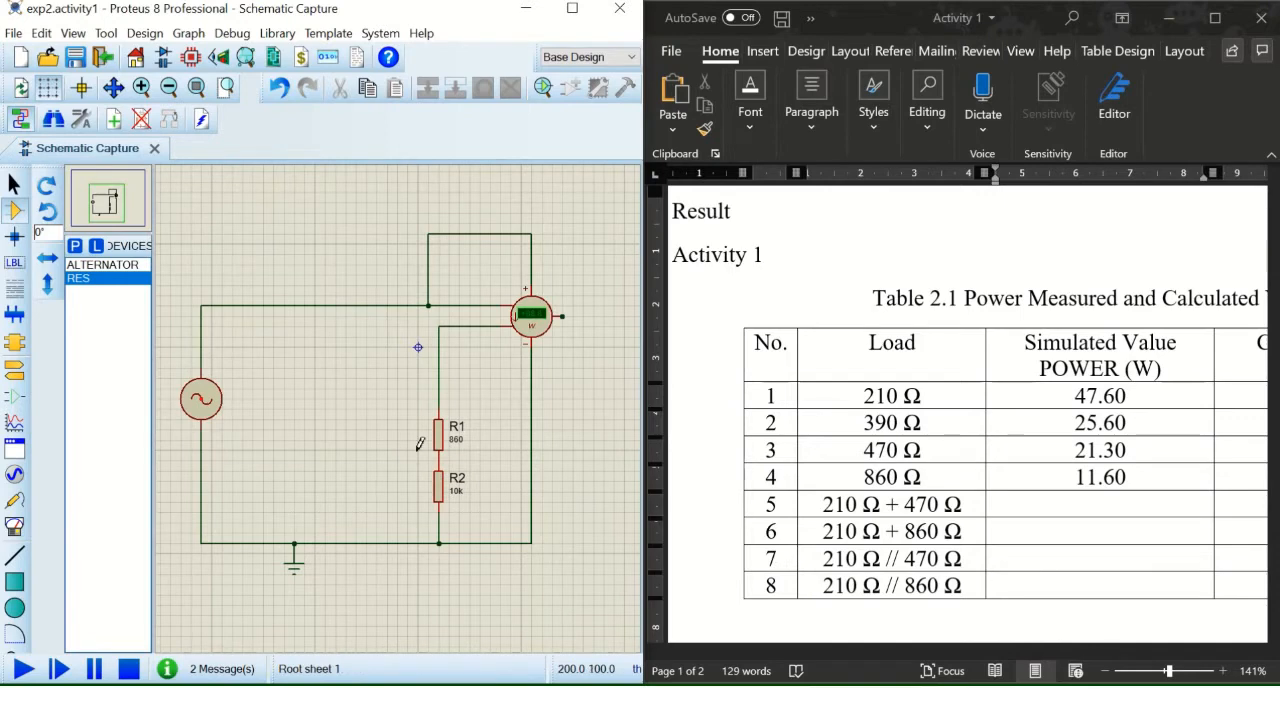
Set the value of resistor R1 to 210 and the value of resistor R2 to 470
double_click(460, 445)
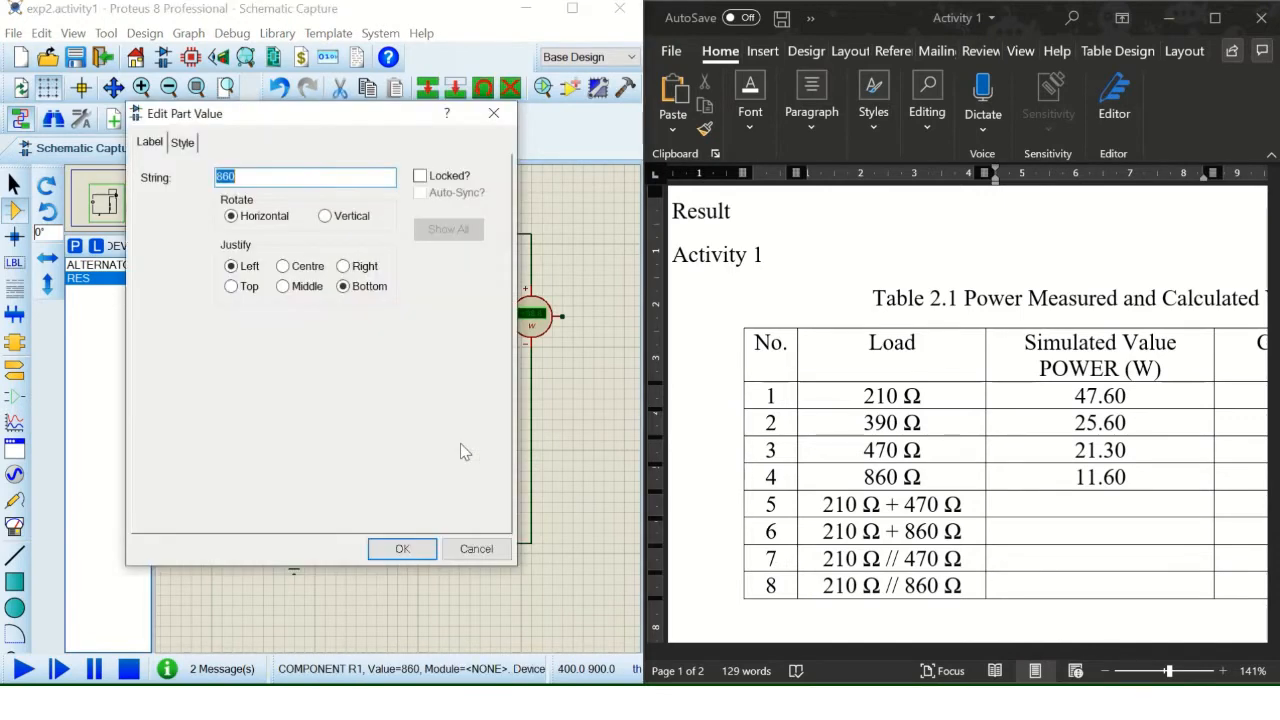
type("210")
left_click(430, 548)
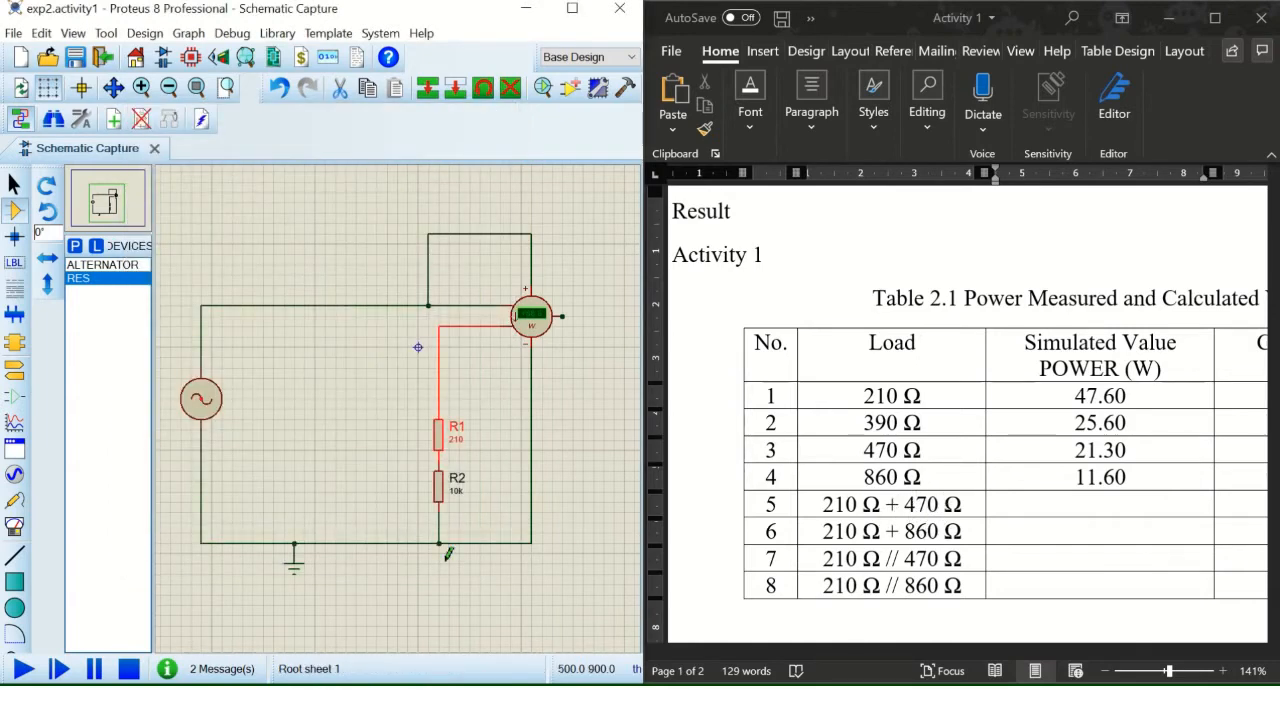
double_click(462, 497)
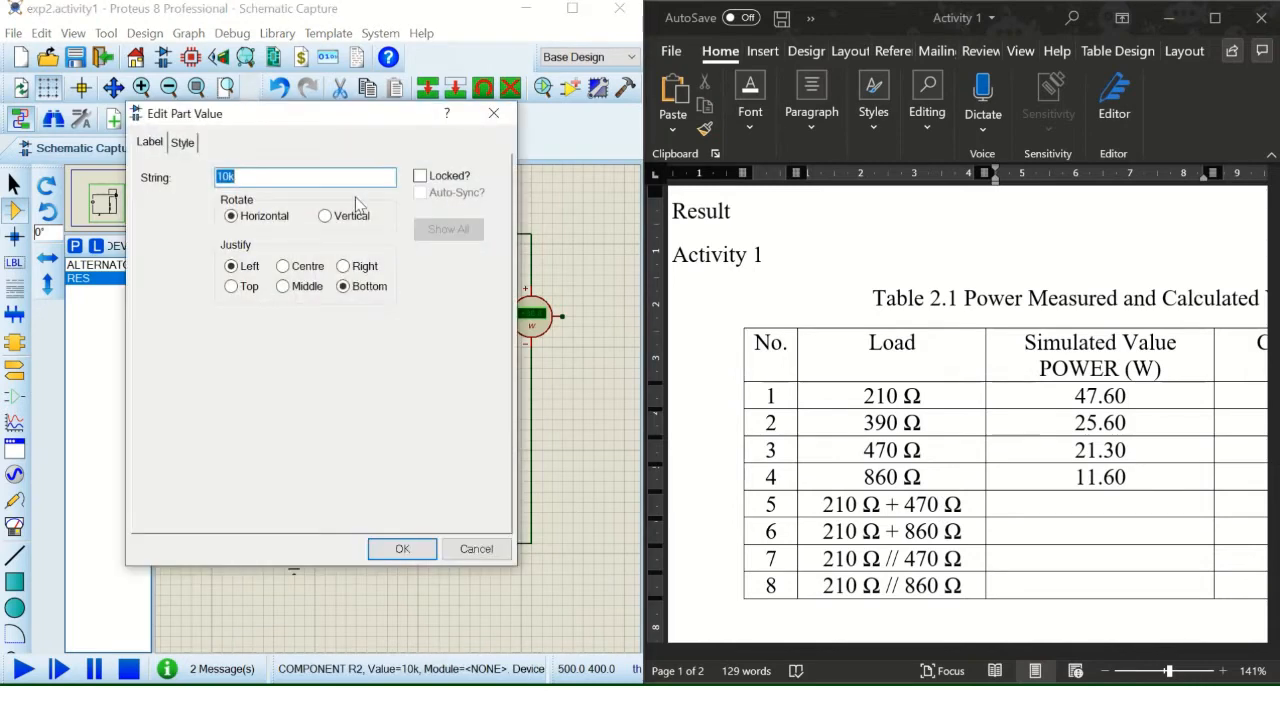
type("470")
left_click(402, 550)
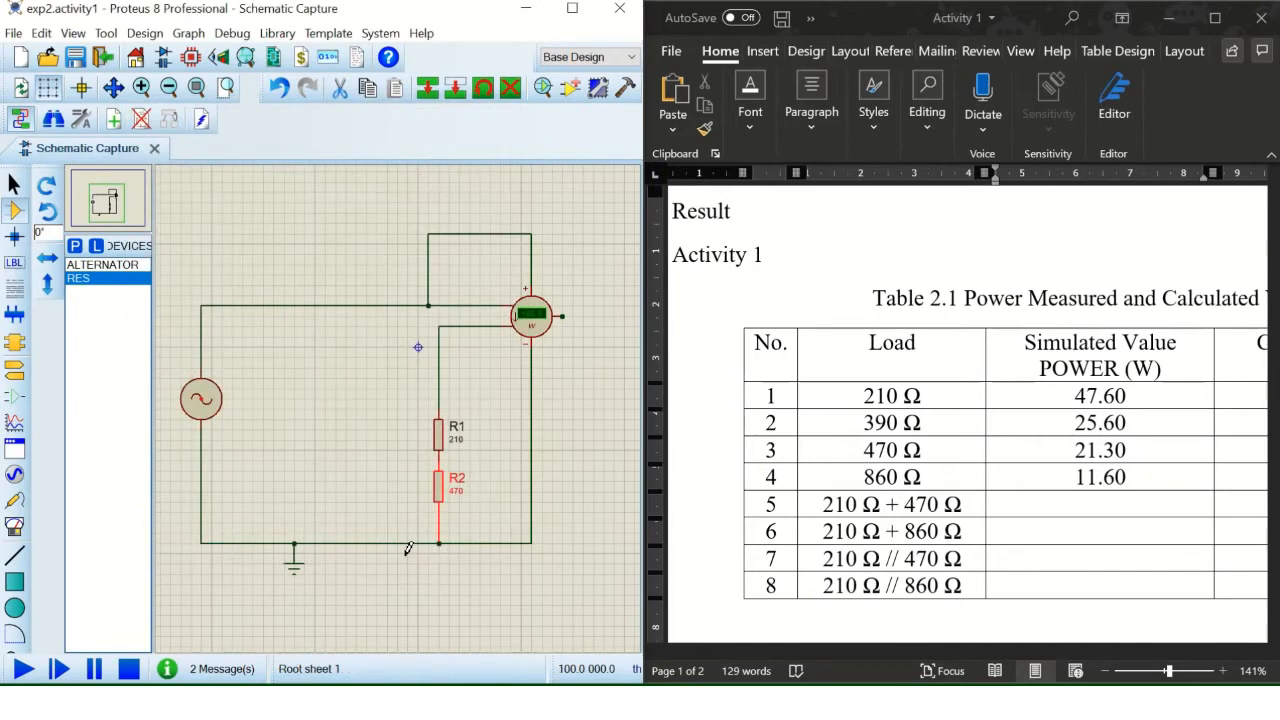
Simulate the 210 Ω + 470 Ω series load, enter 14.70 as row 5's simulated power in the Word table, and stop the simulation
left_click(18, 664)
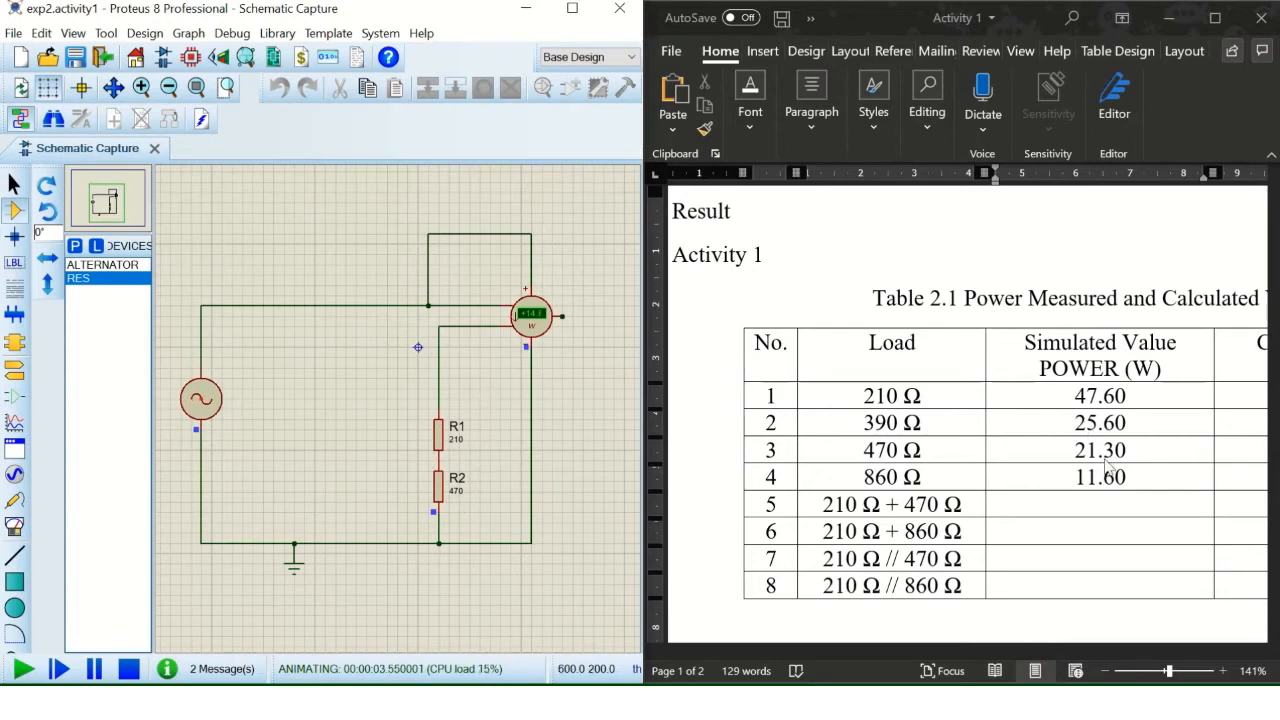
left_click(1120, 502)
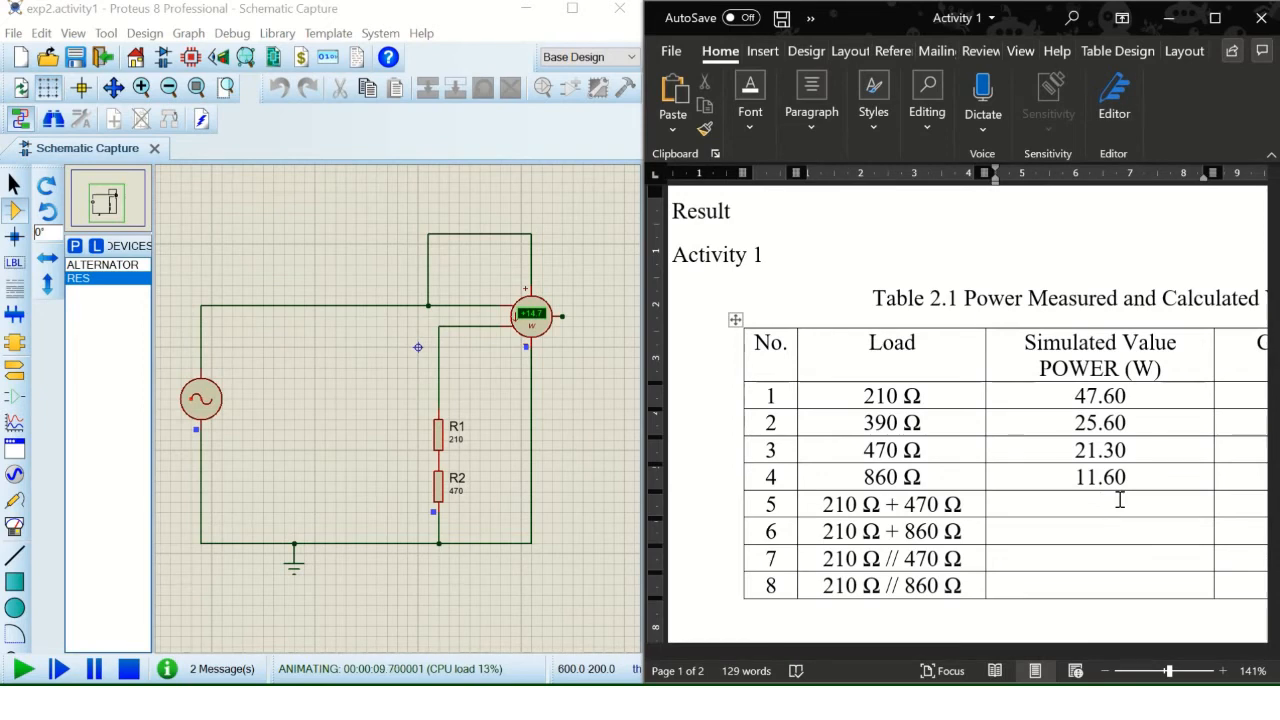
type("14.70")
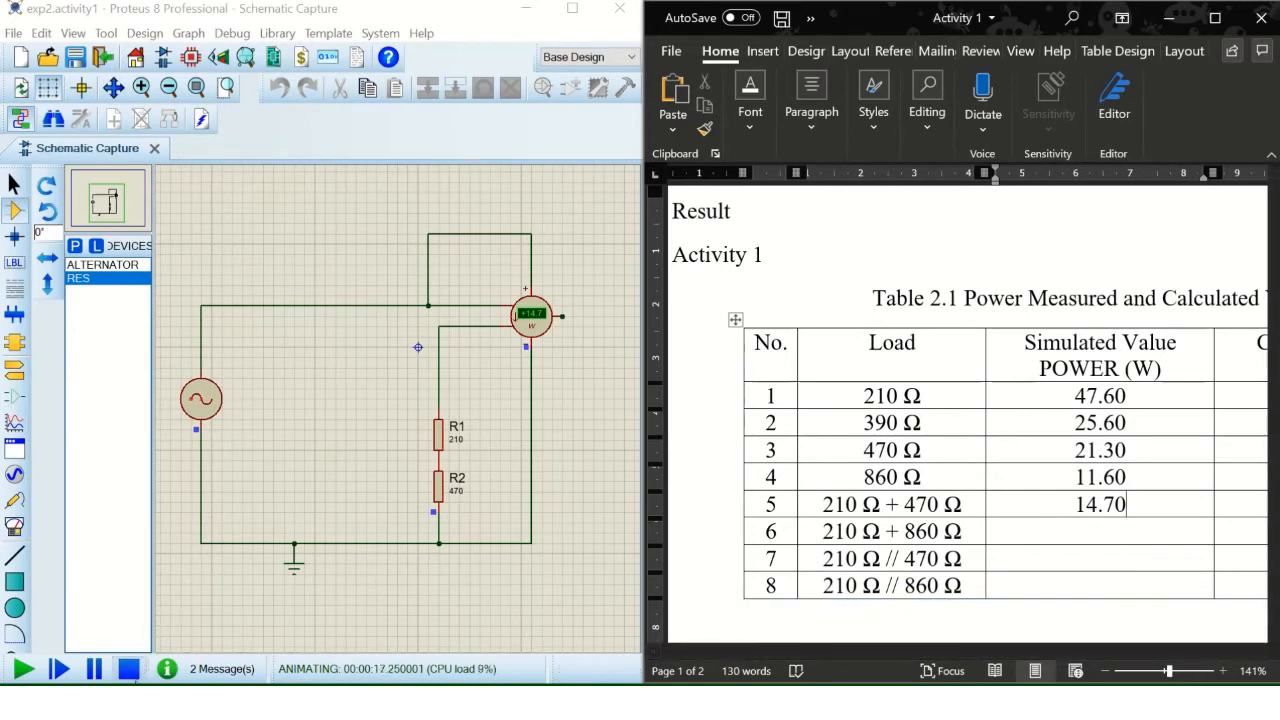
left_click(131, 673)
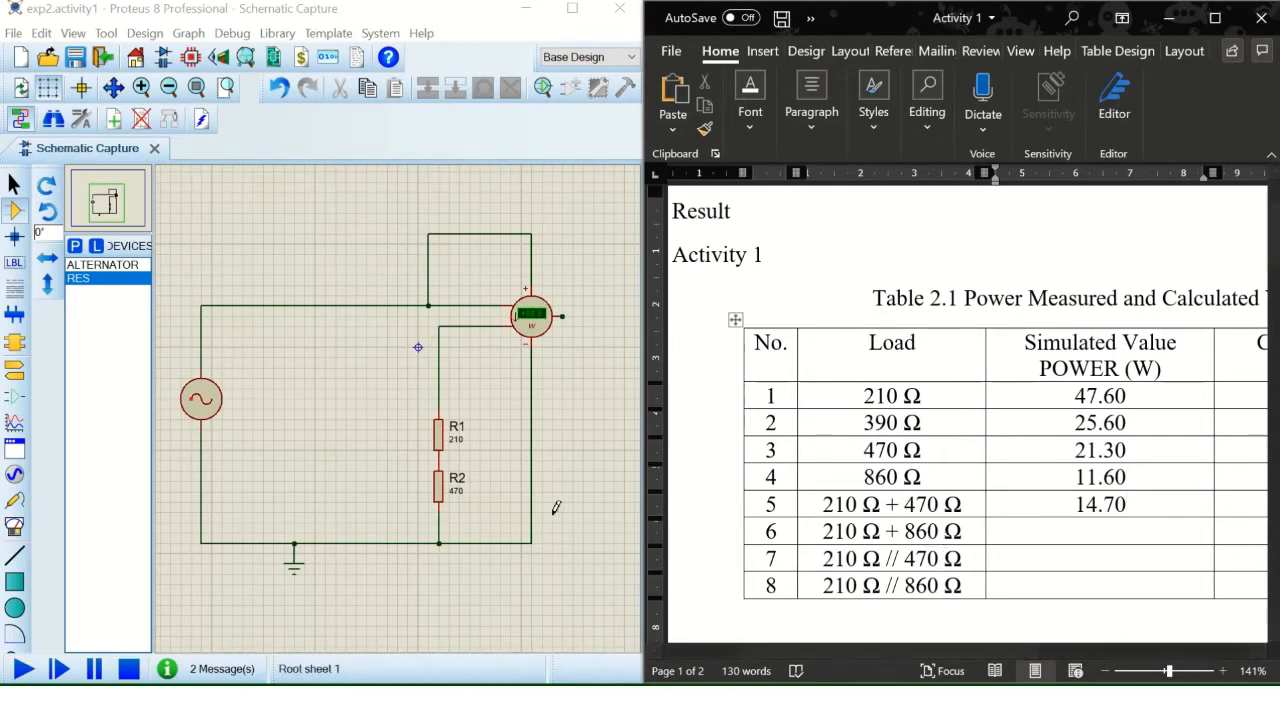
Set the value of resistor R2 in the schematic to 860
left_click(455, 505)
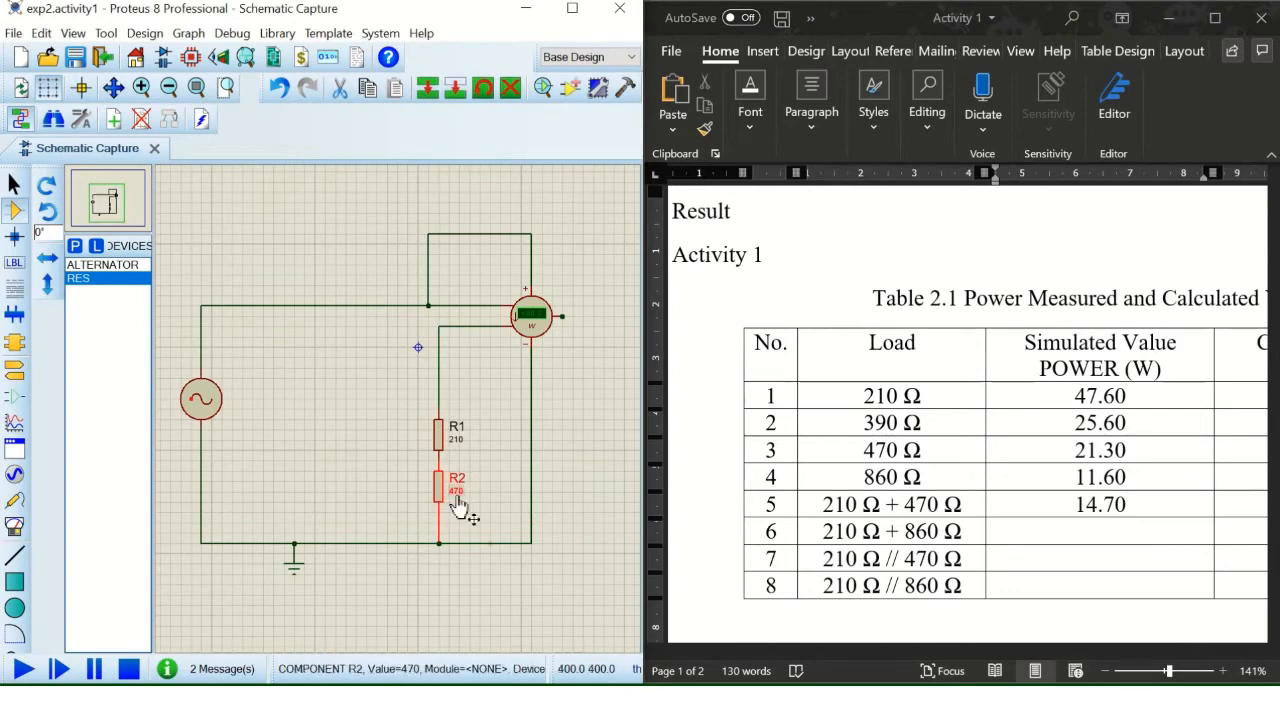
double_click(457, 496)
type("860")
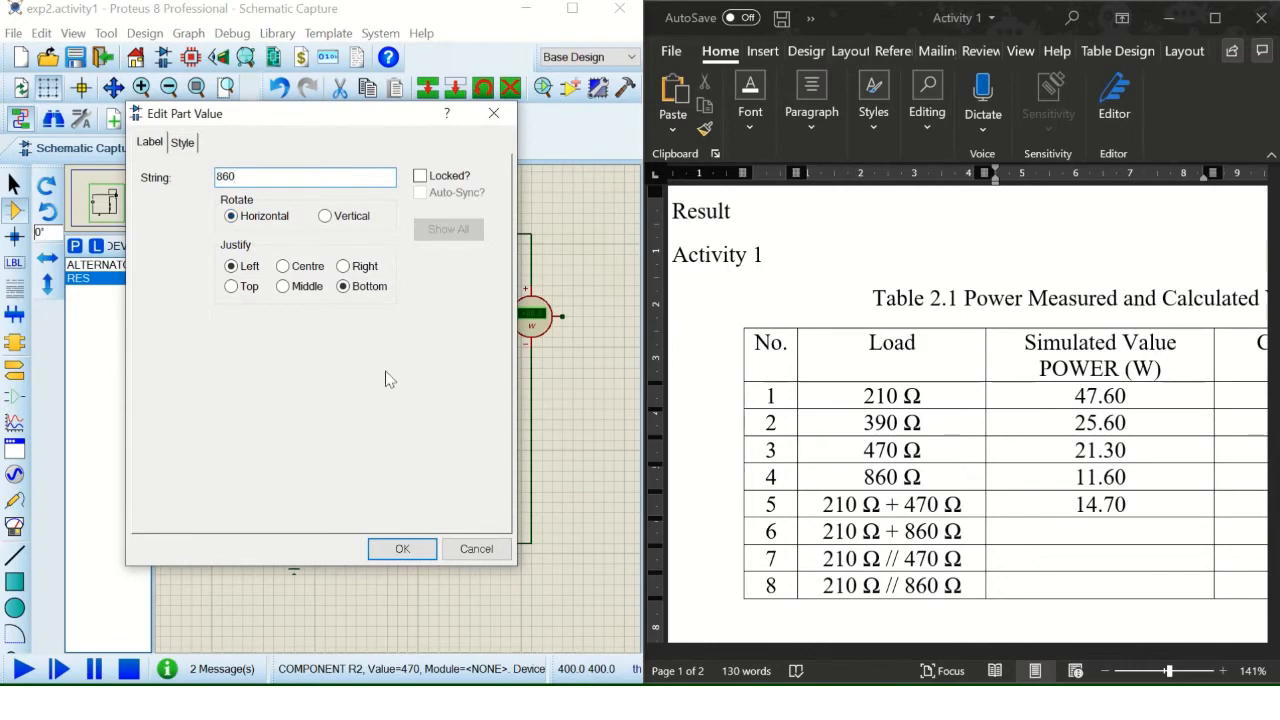
left_click(401, 548)
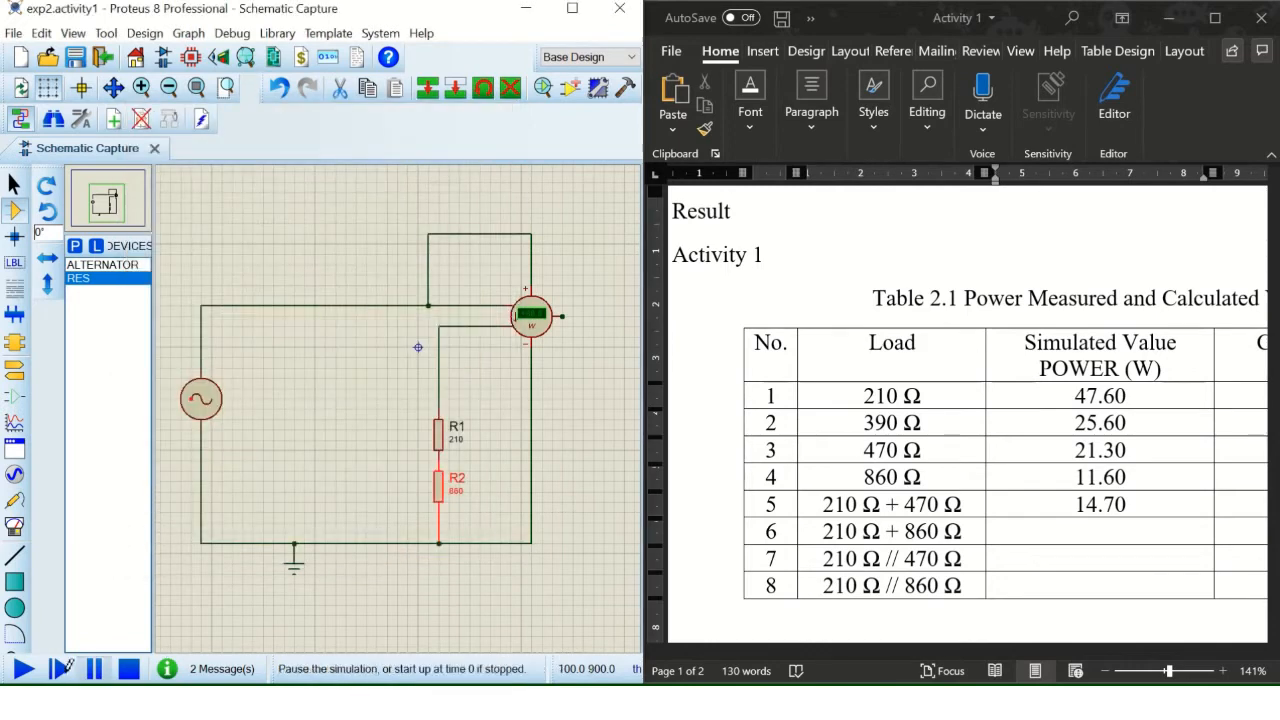
Simulate the 210 Ω + 860 Ω series load, enter 9.34 as row 6's simulated power in the Word table, and stop the simulation
left_click(22, 669)
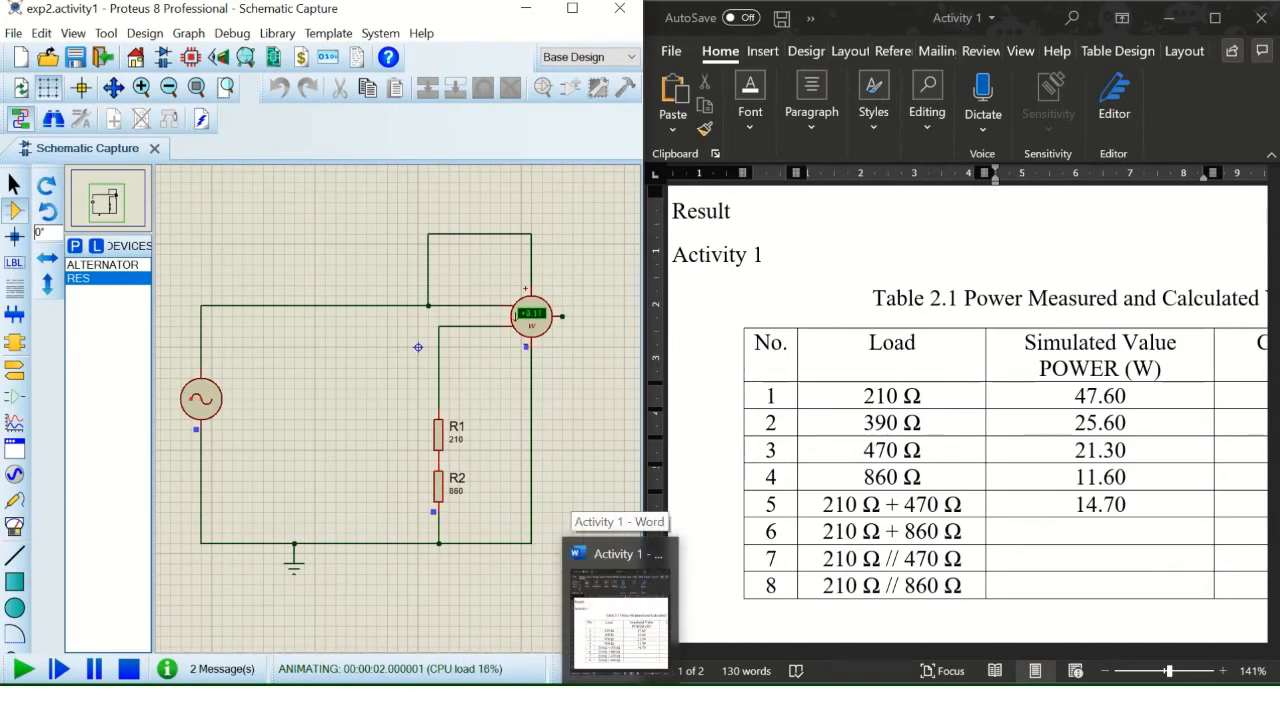
left_click(1080, 540)
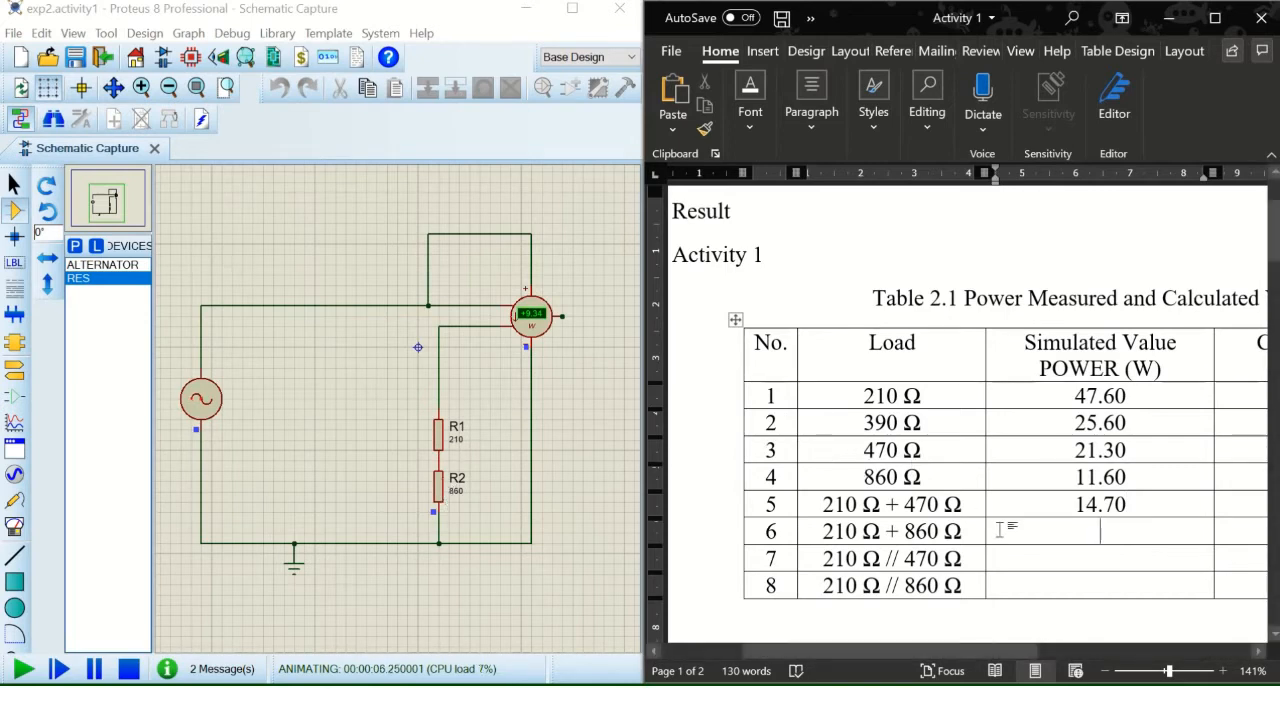
type("9")
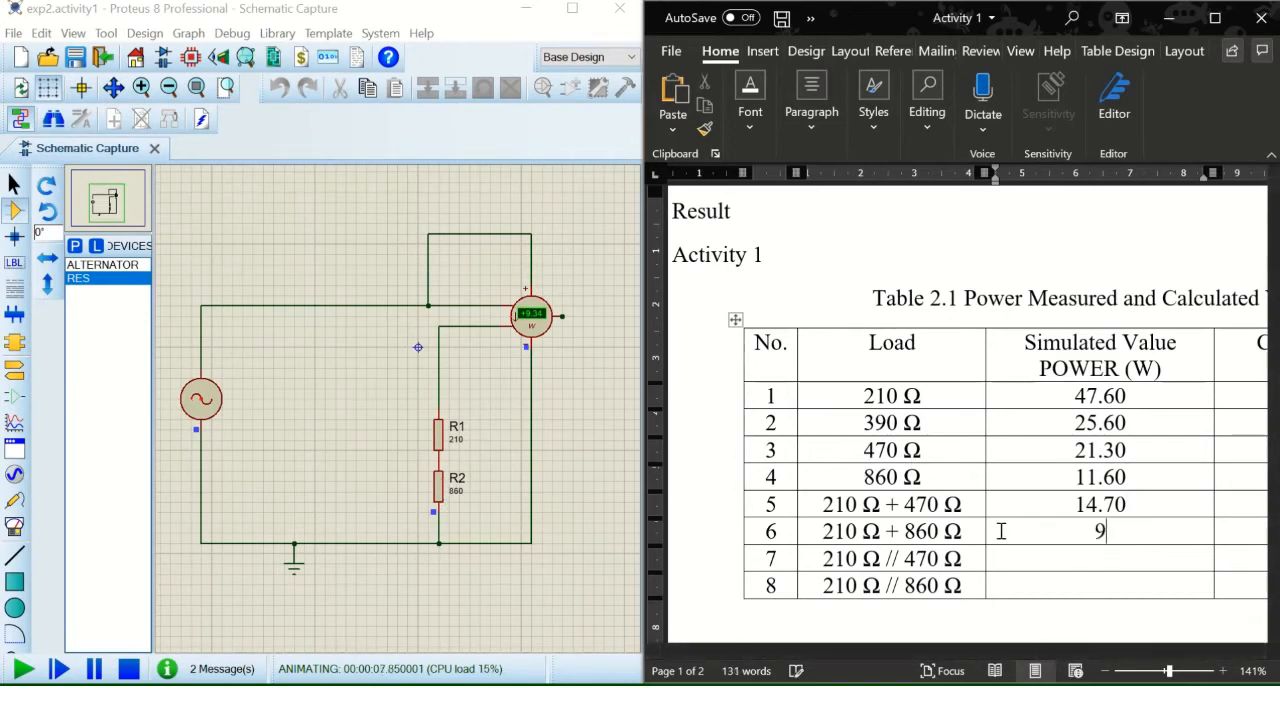
type(".34")
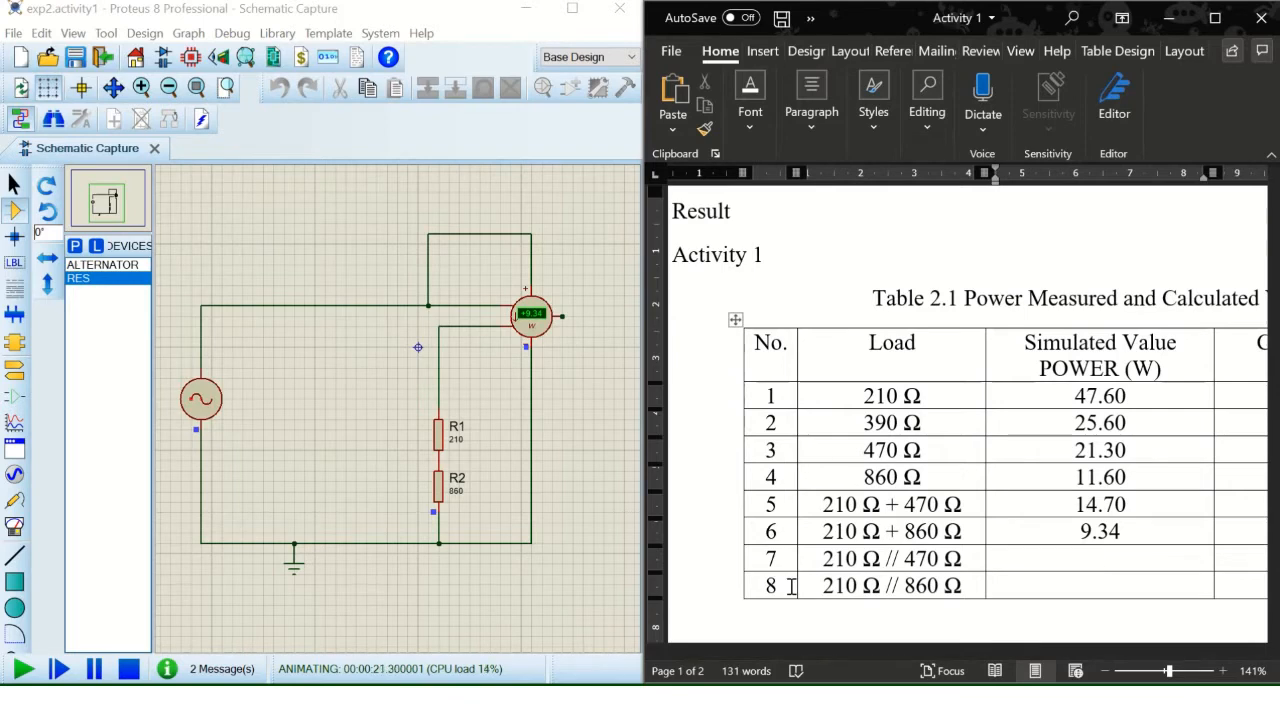
left_click(438, 488)
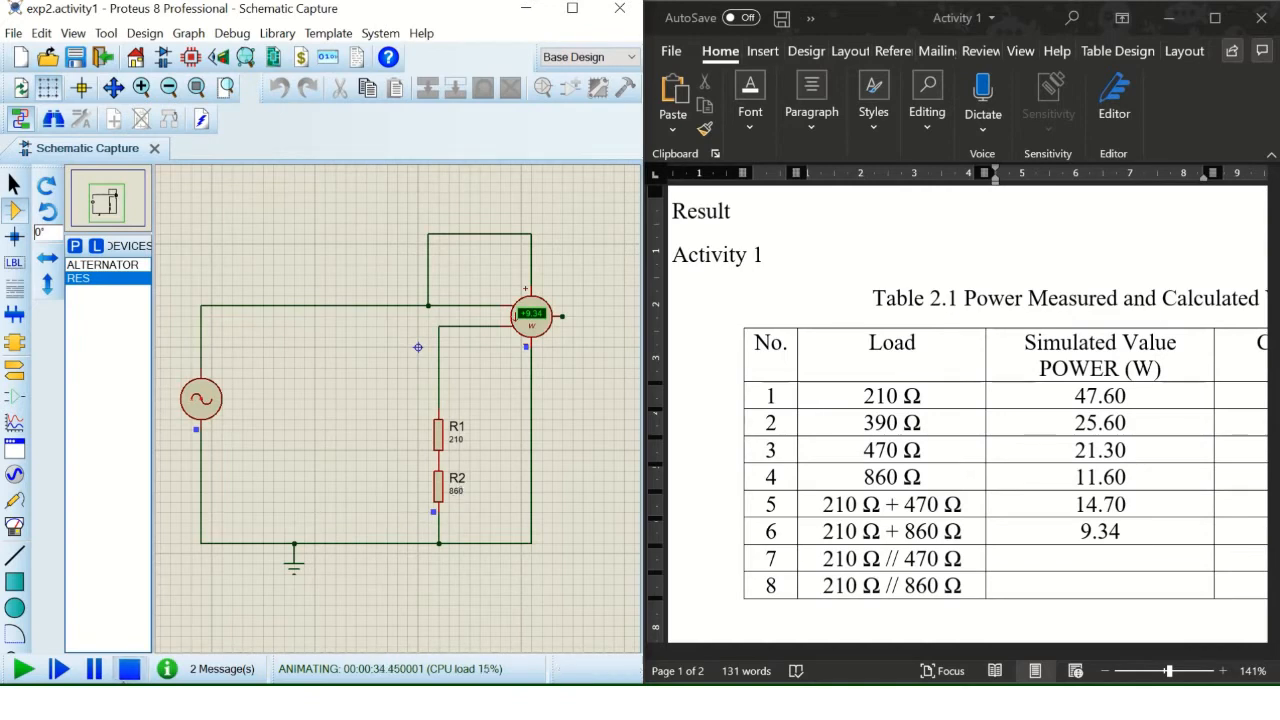
left_click(129, 669)
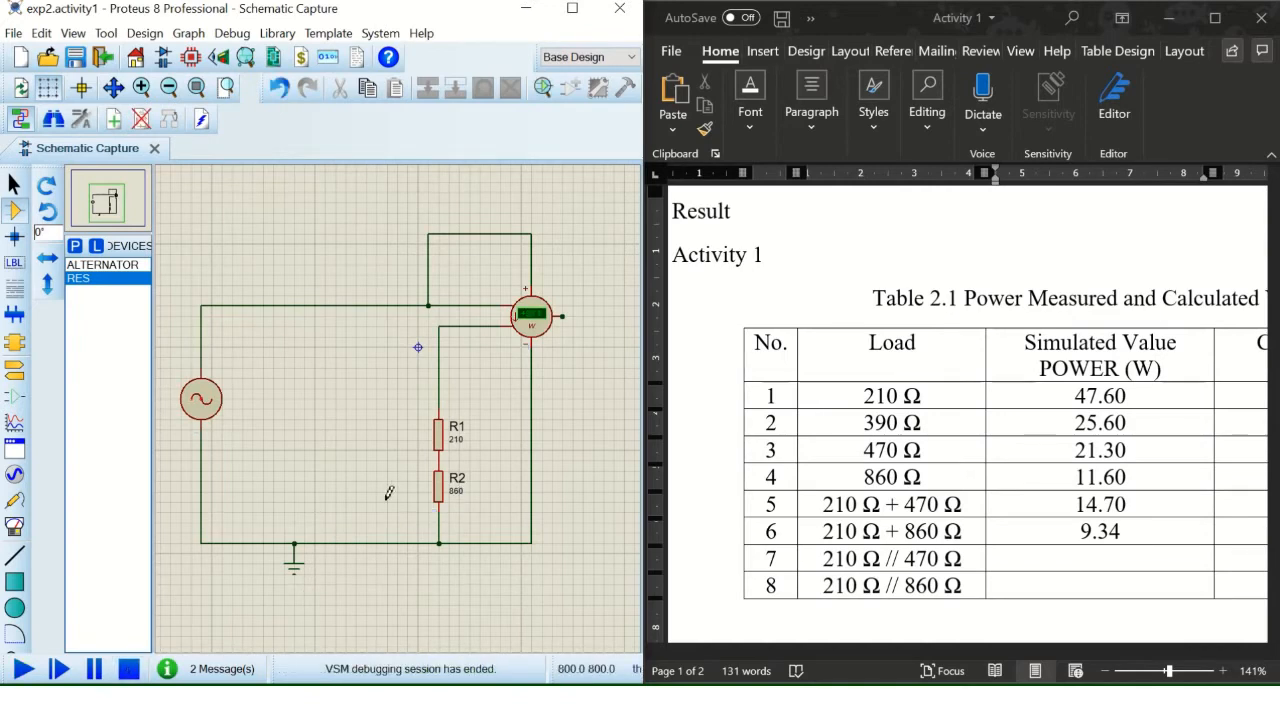
Delete the wire between R2's lower terminal and the ground line, and move R2 beside R1 on its left
right_click(445, 522)
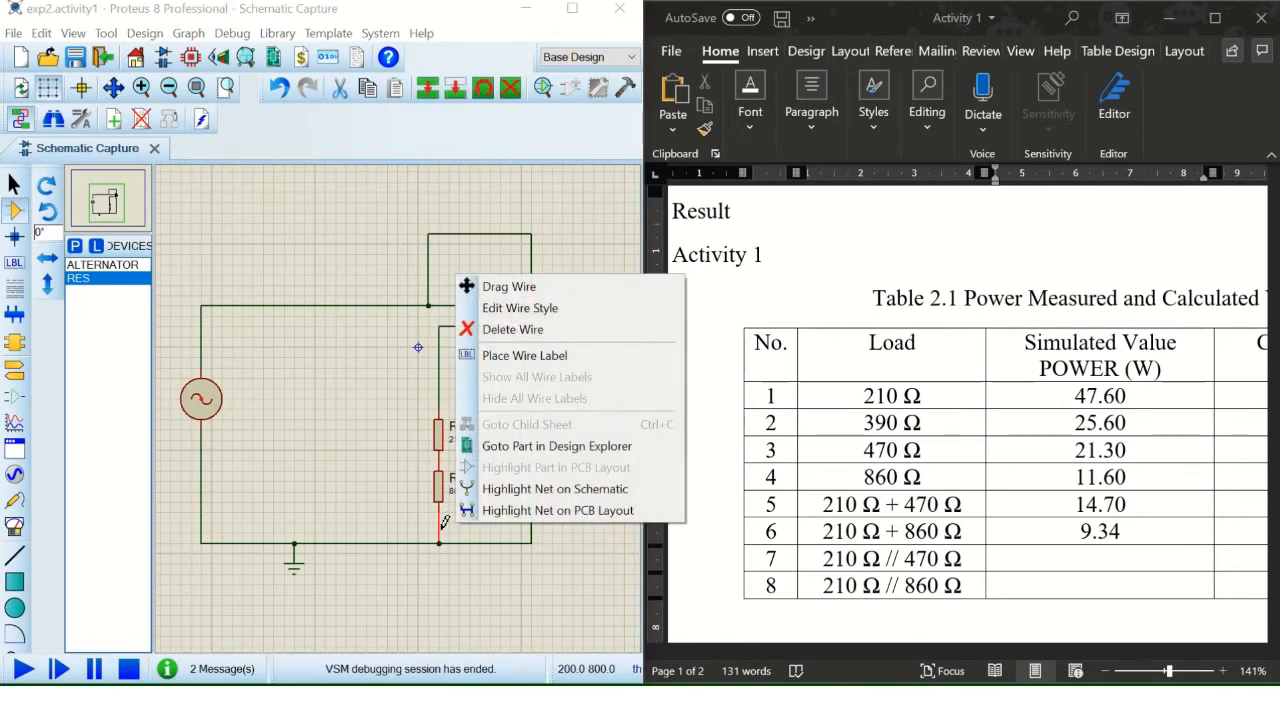
left_click(590, 333)
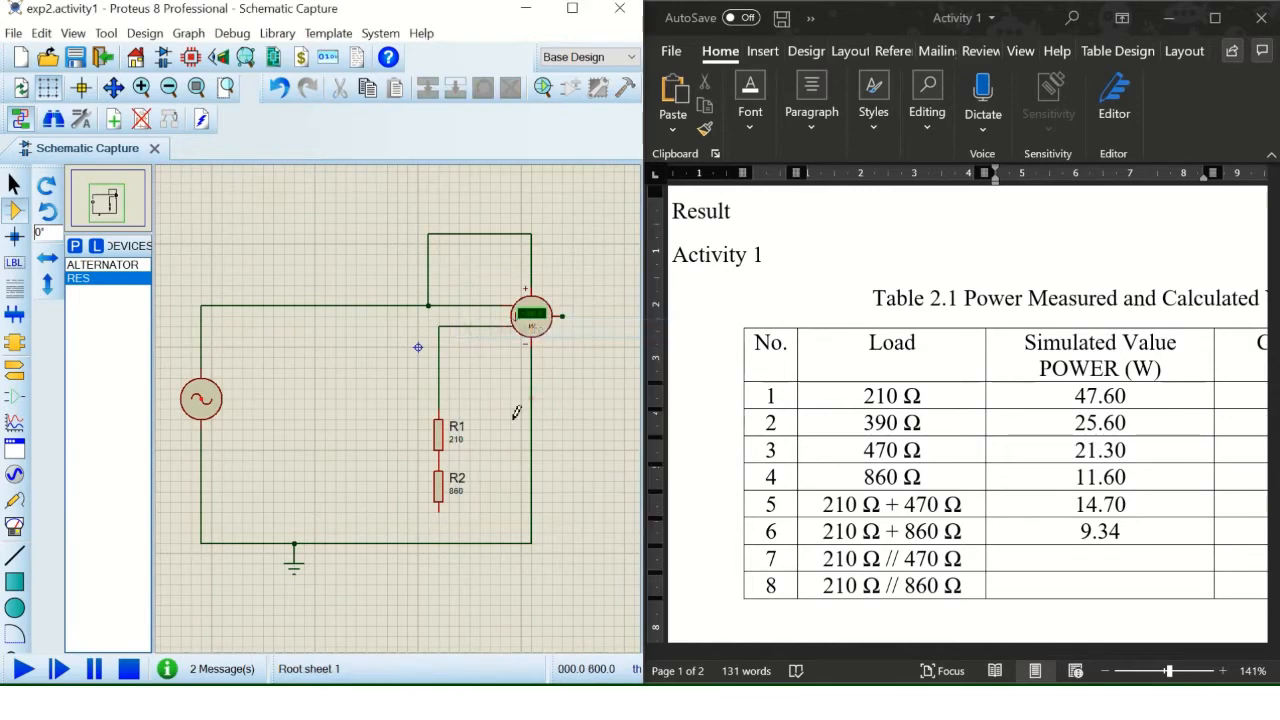
left_click(441, 498)
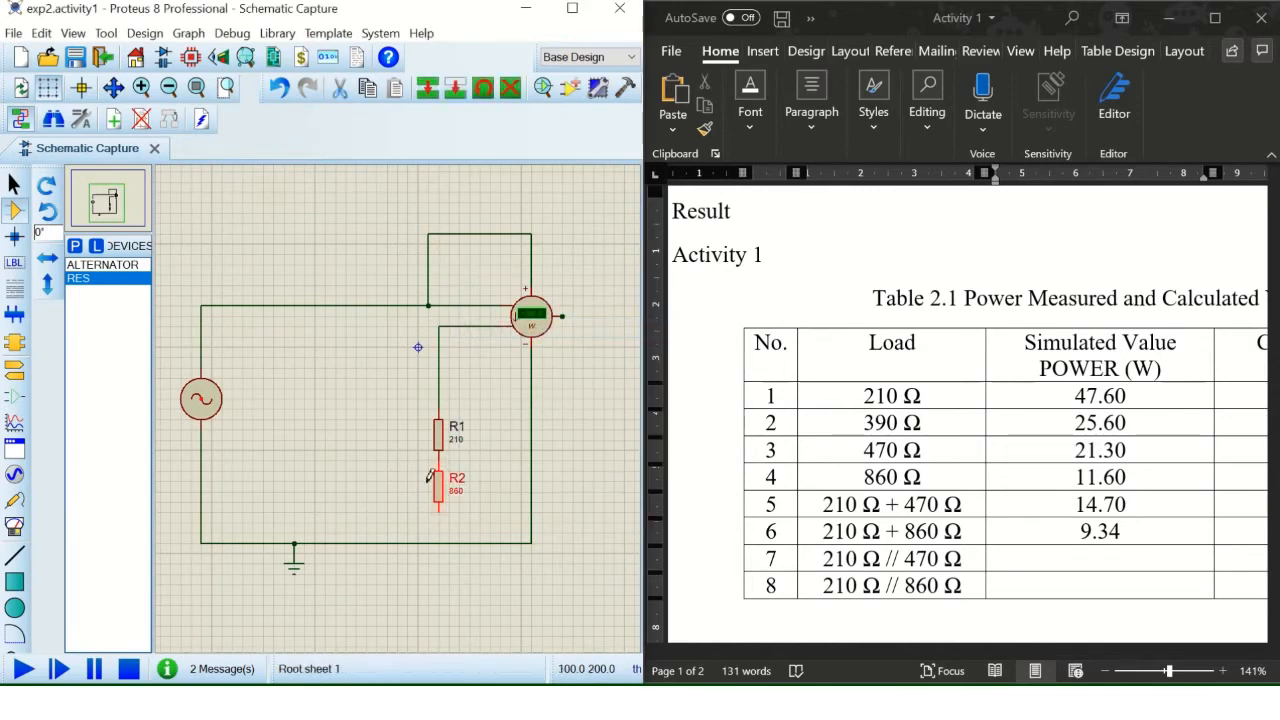
right_click(440, 483)
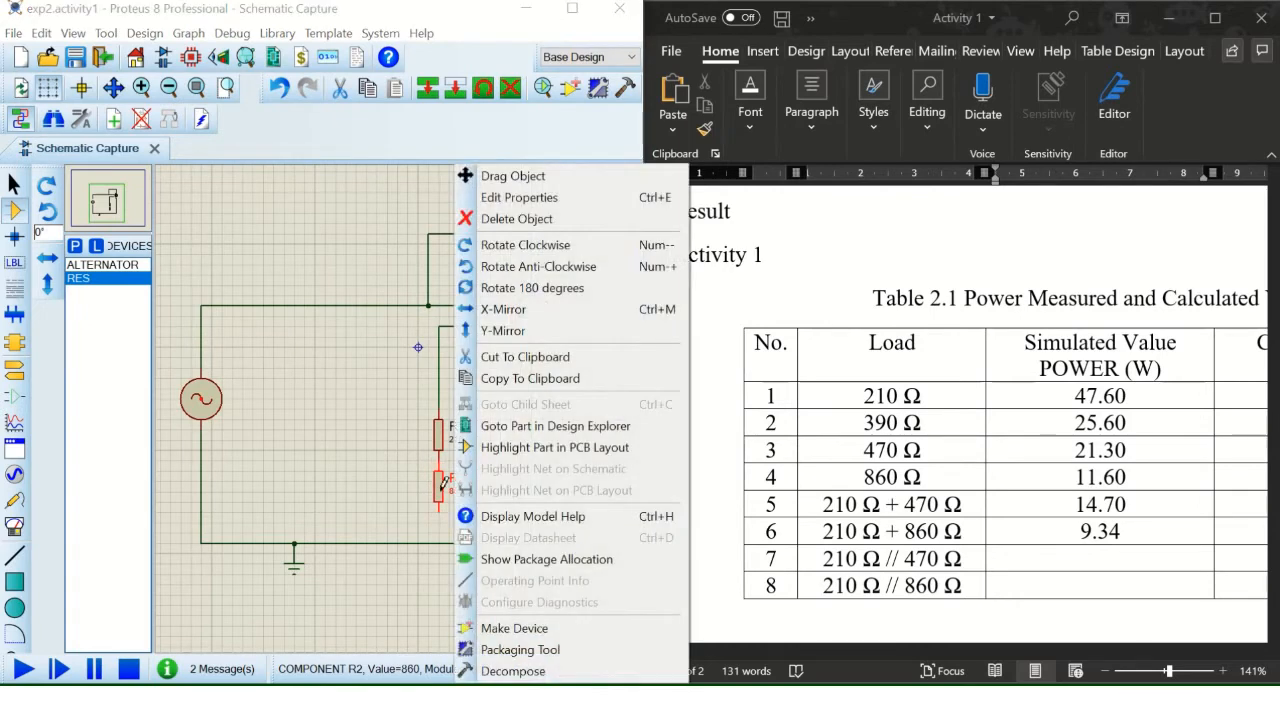
left_click(519, 197)
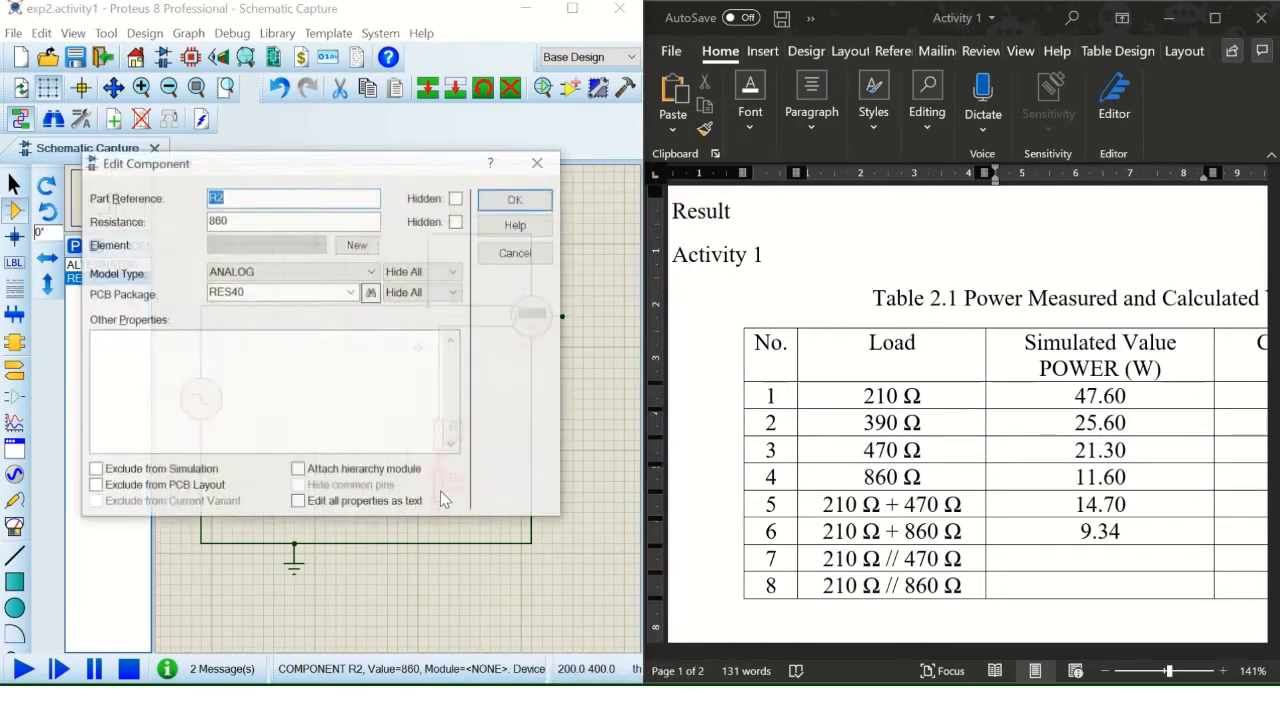
left_click(538, 162)
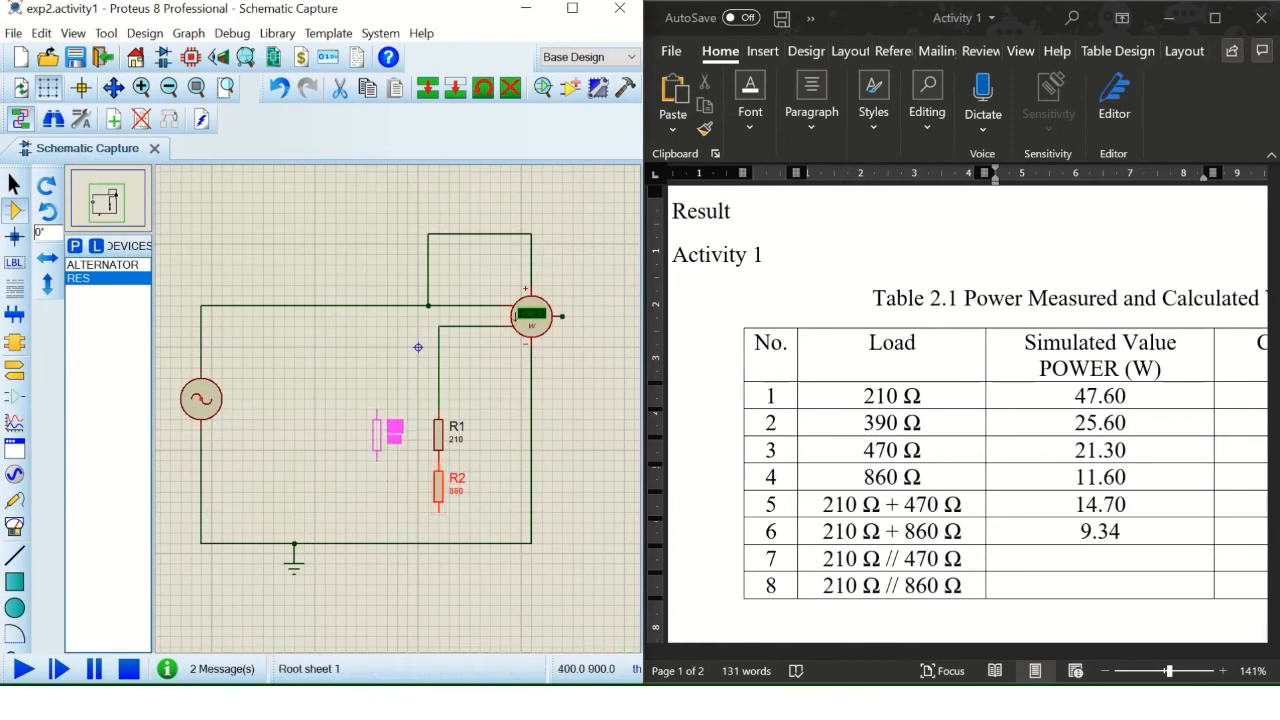
left_click_drag(390, 435, 395, 440)
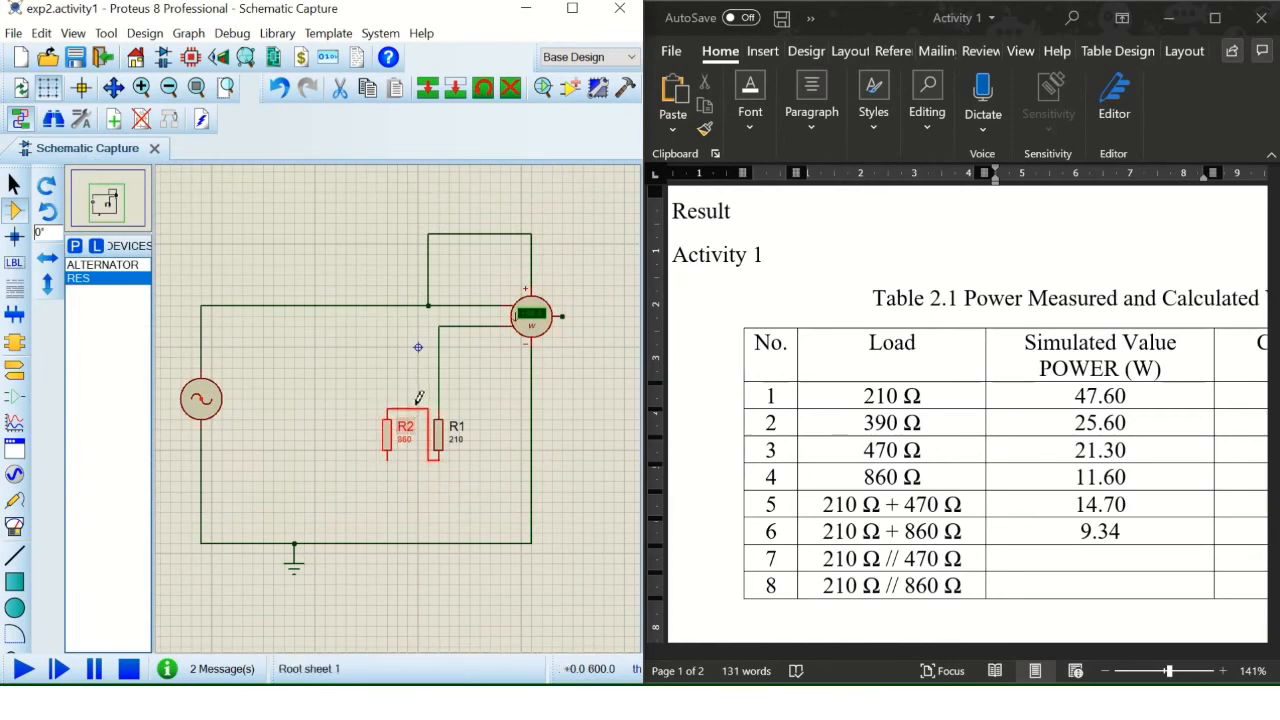
Connect the wire at R2's upper terminal to the vertical wire just above R1
left_click(400, 401)
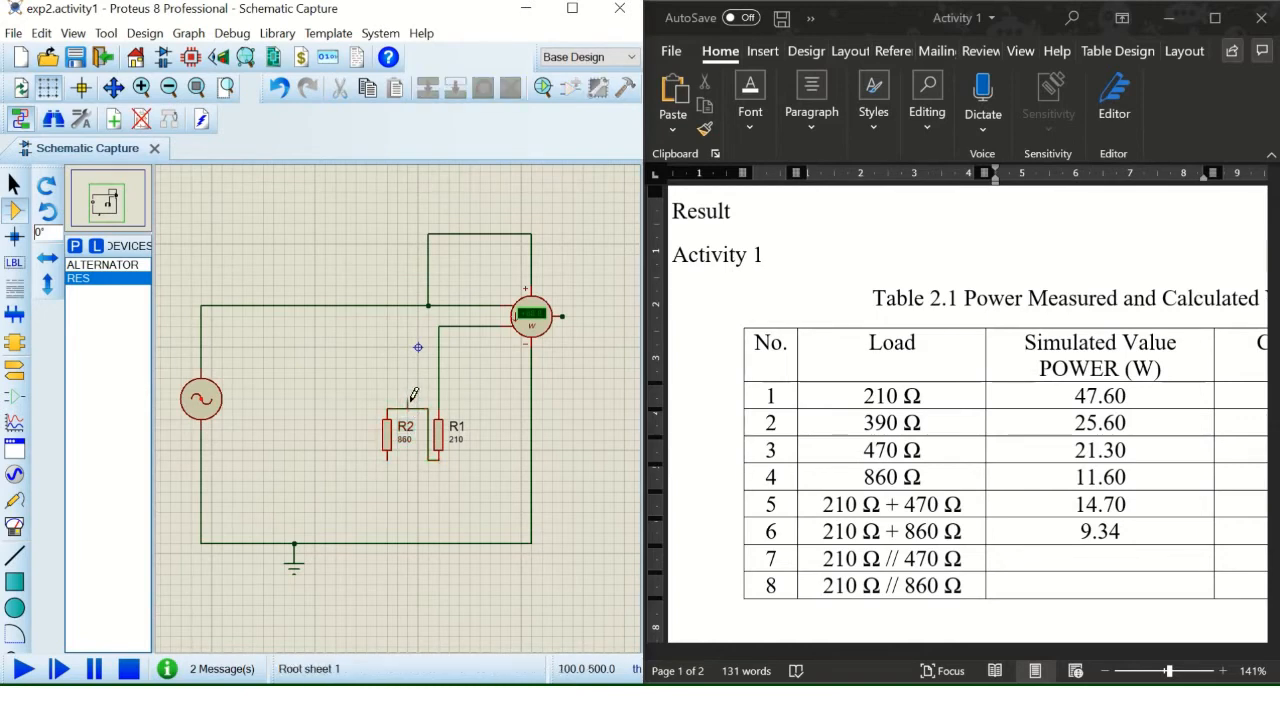
left_click(439, 398)
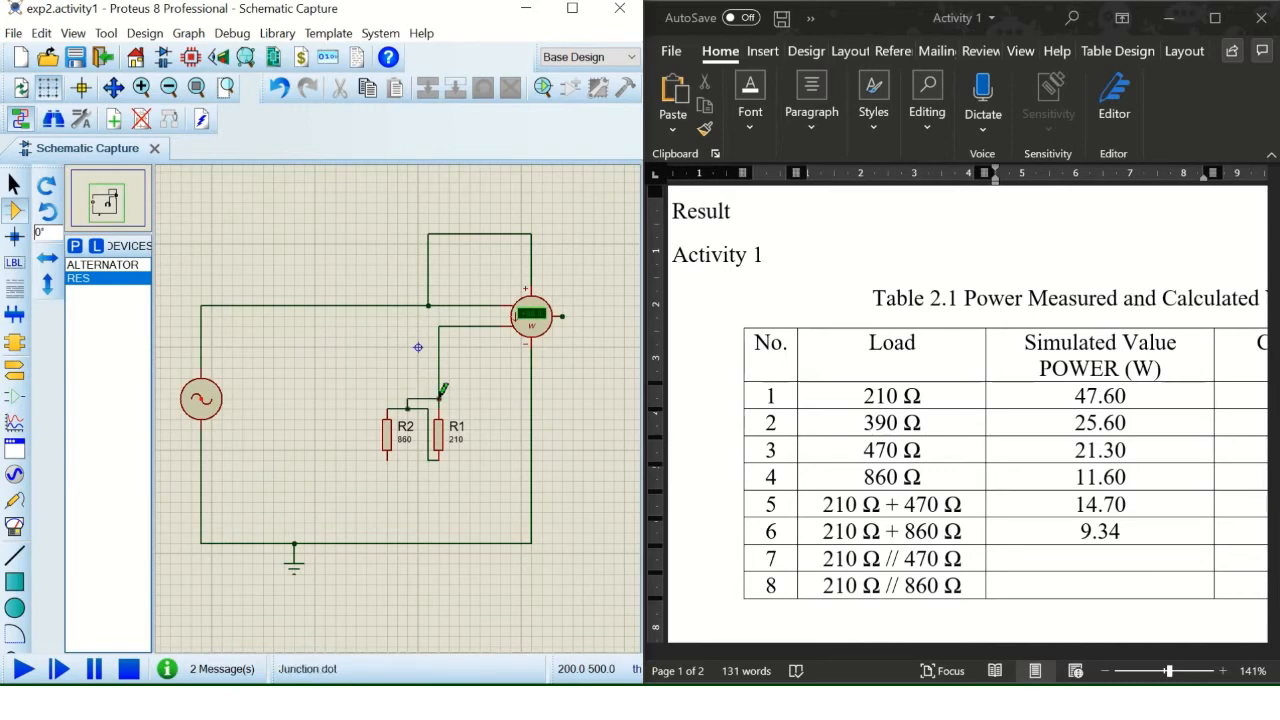
Delete the wattmeter-to-R1 wire with its branch to R2, and the remaining series wire joining R2 and R1
right_click(440, 396)
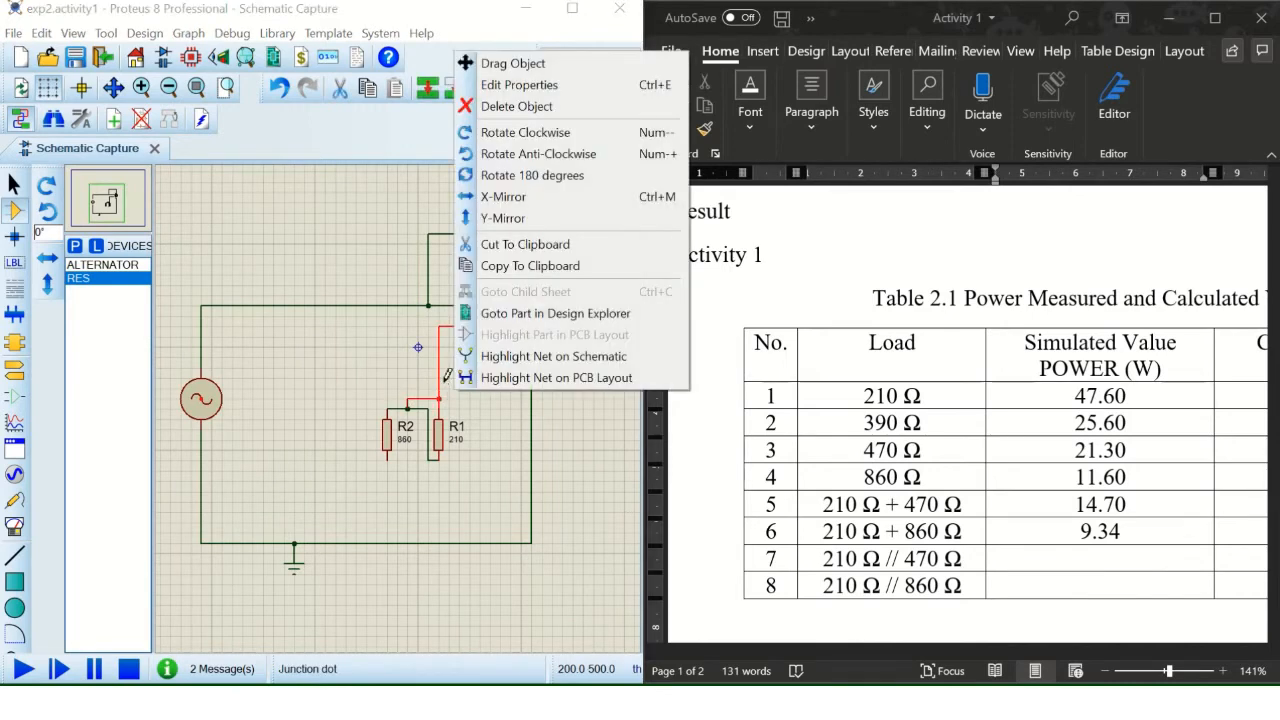
left_click(570, 108)
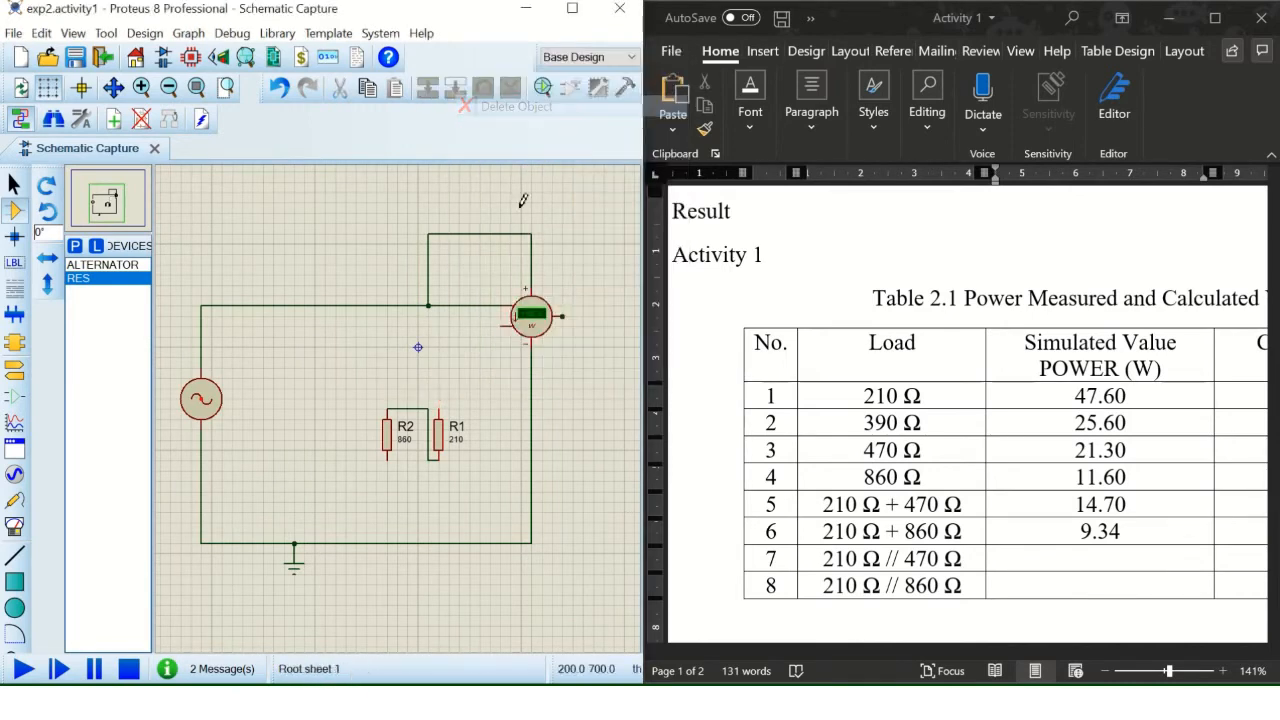
right_click(432, 404)
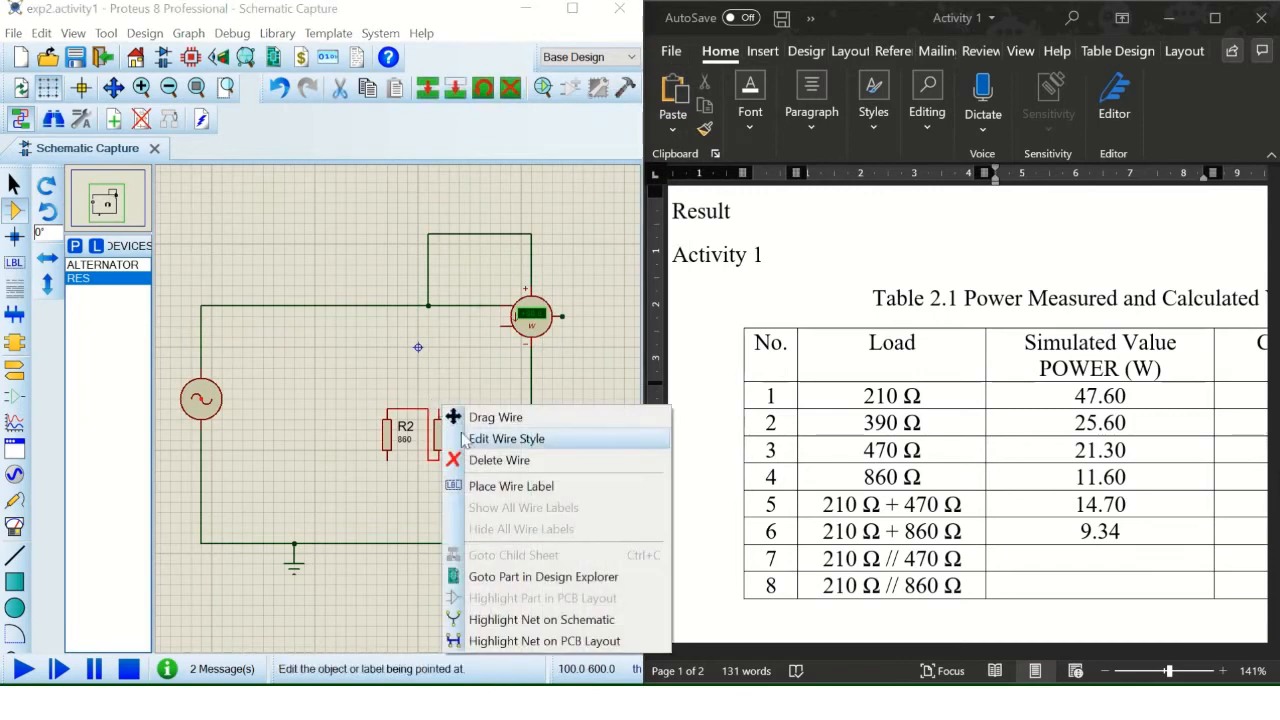
left_click(470, 462)
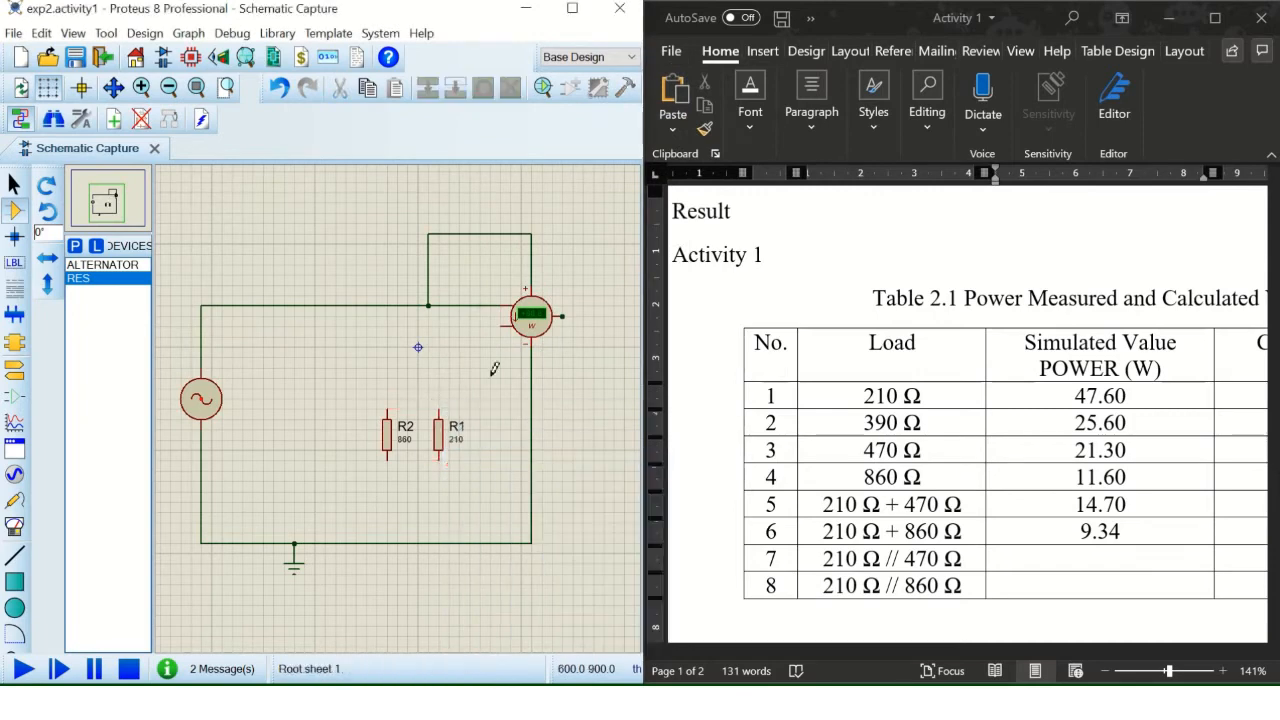
Wire the wattmeter's lower current terminal to R1's upper terminal, and R1's lower terminal to the ground line
left_click(505, 320)
left_click(439, 410)
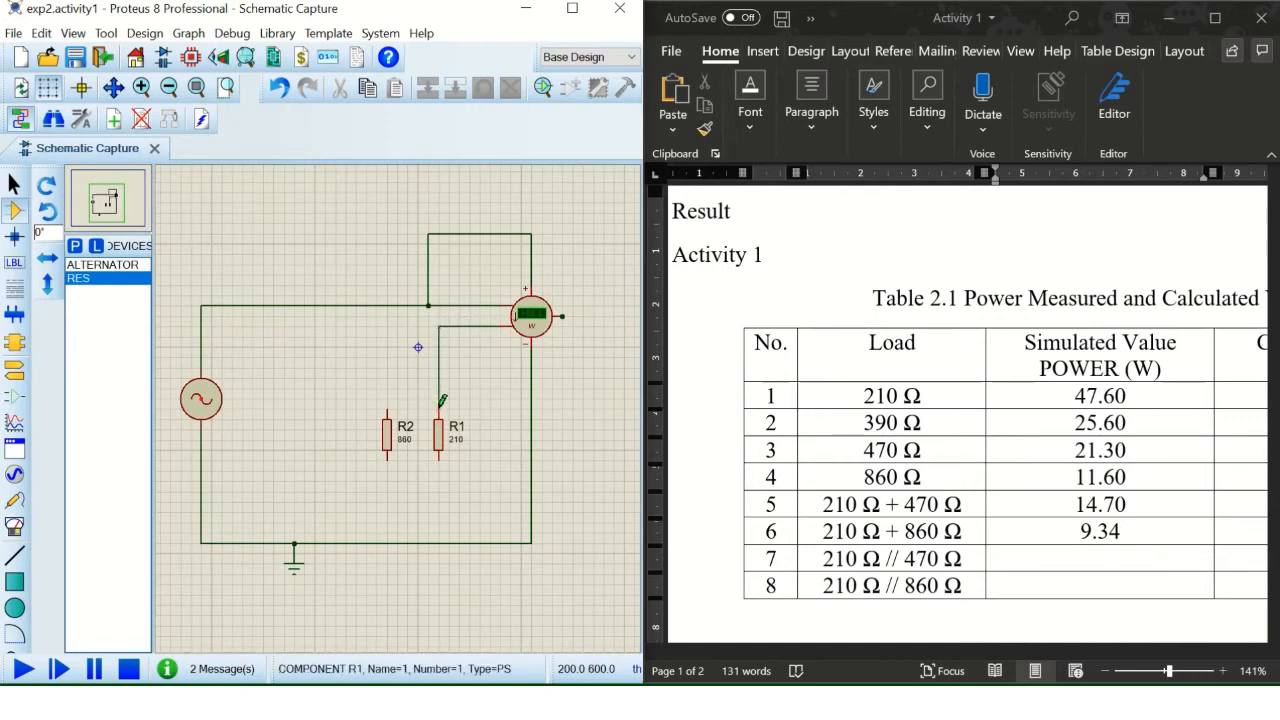
left_click(439, 456)
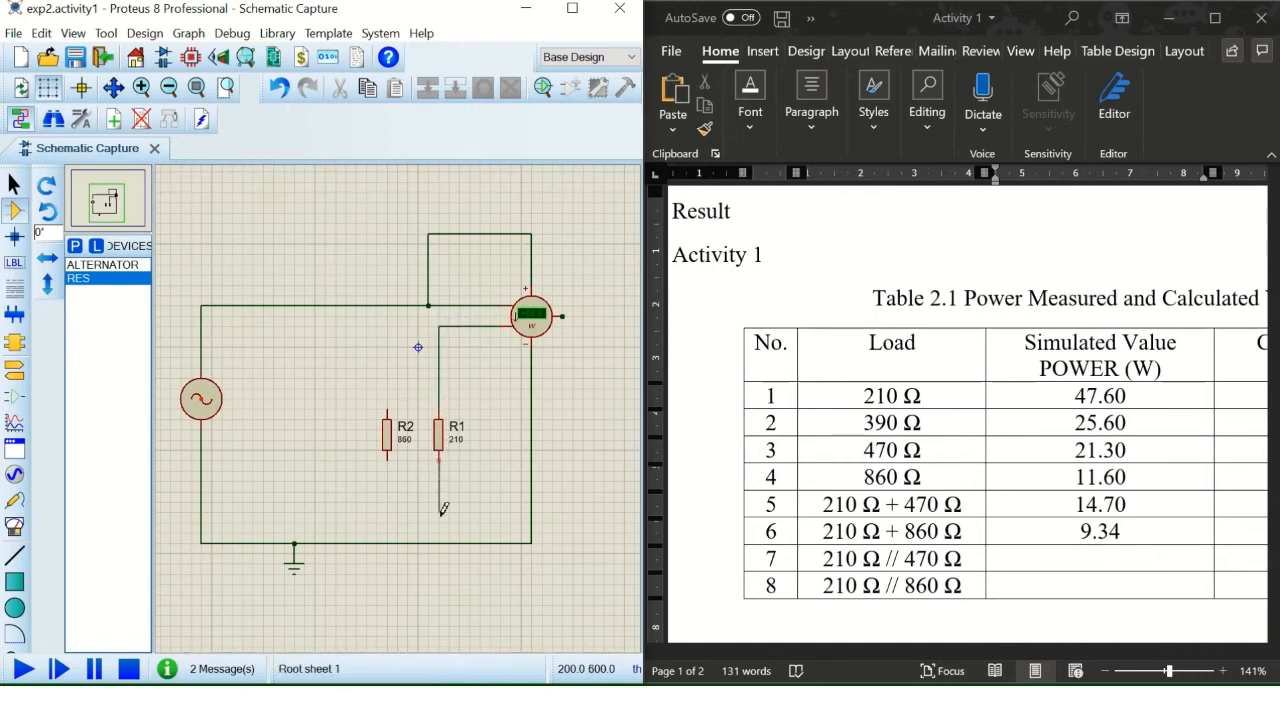
left_click(440, 542)
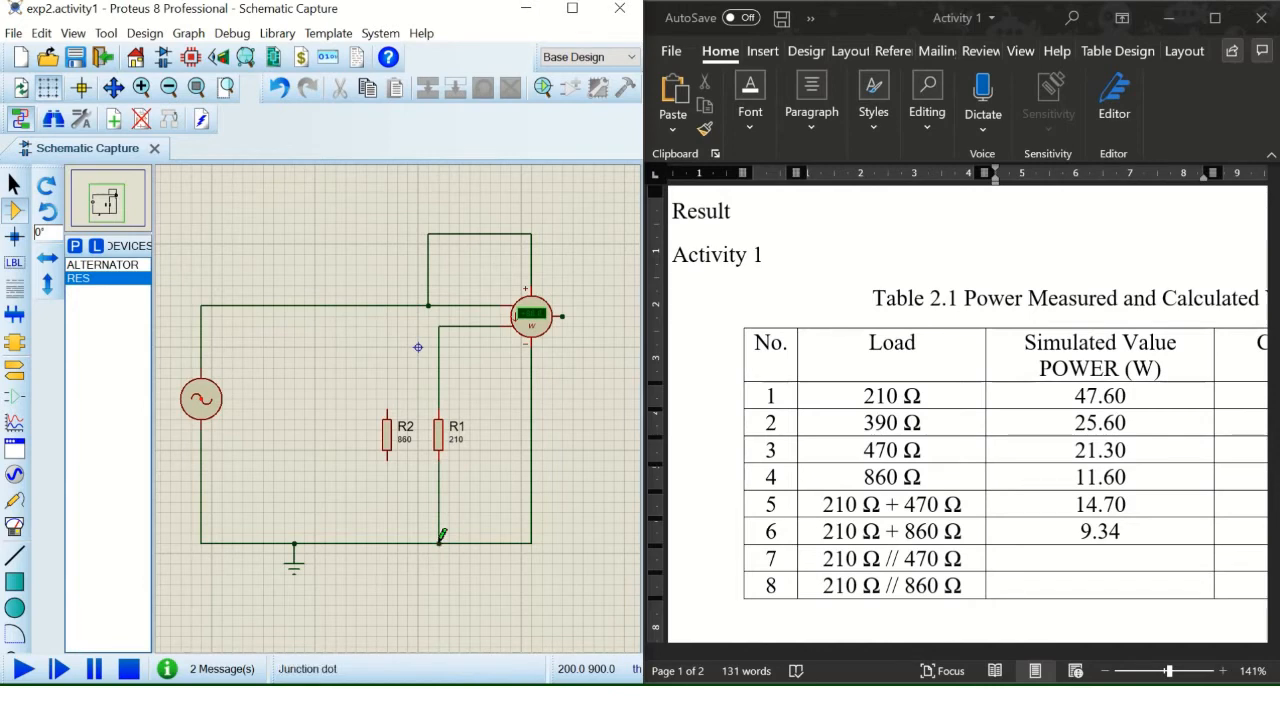
Wire R2 in parallel with R1, from the corner of the wattmeter-to-R1 wire to R2 and down to the ground line
left_click(440, 326)
left_click(388, 412)
left_click(388, 458)
left_click(388, 542)
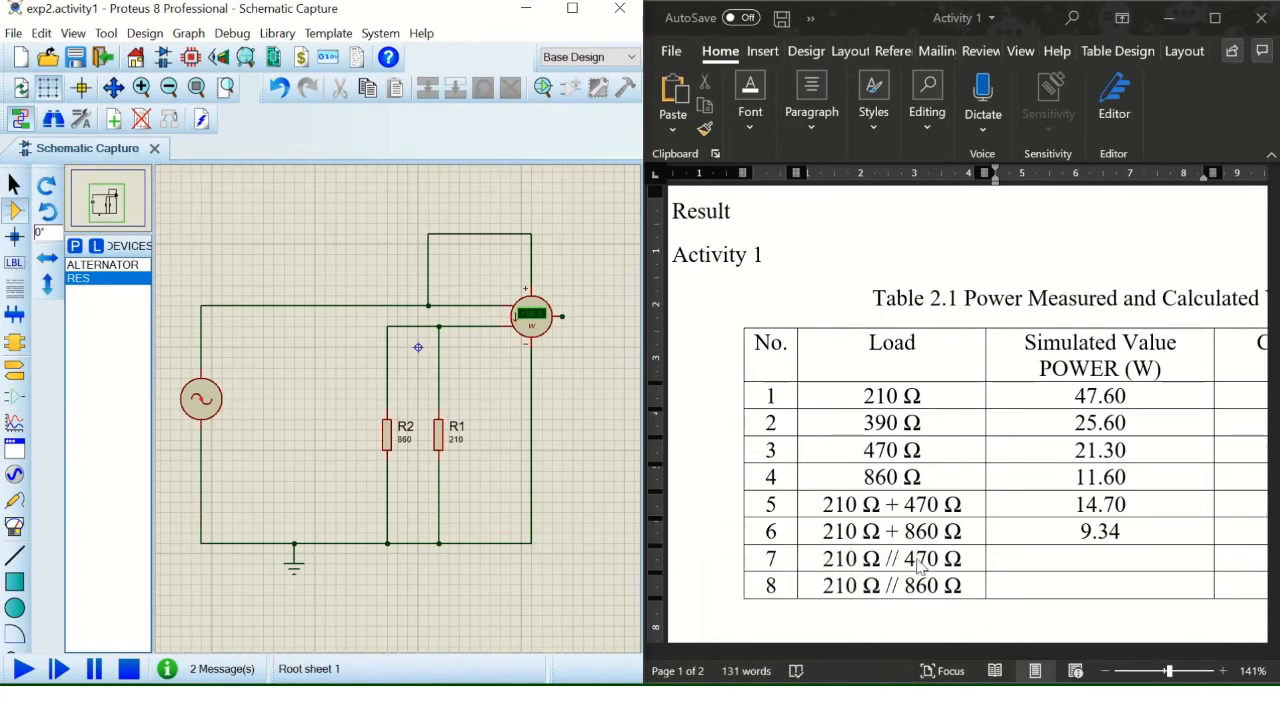
Set the value of parallel resistor R2 to 470 and deselect it
double_click(405, 447)
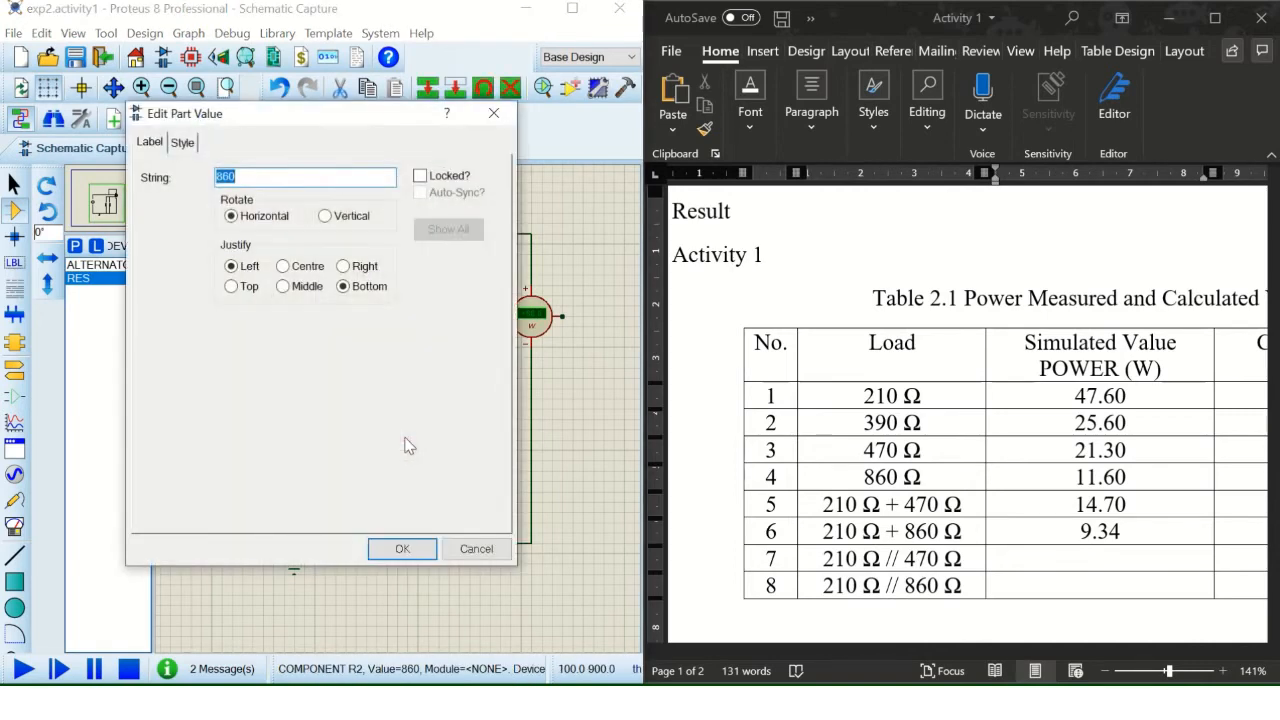
type("470")
left_click(402, 549)
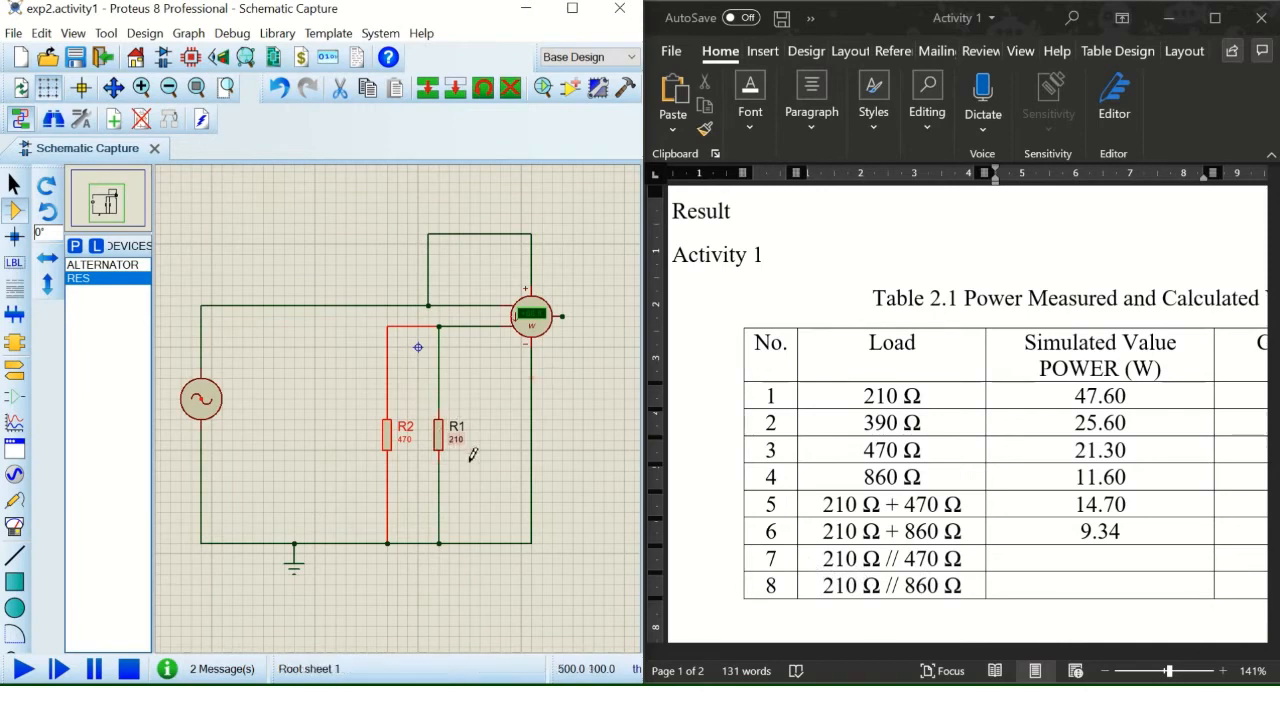
left_click(478, 563)
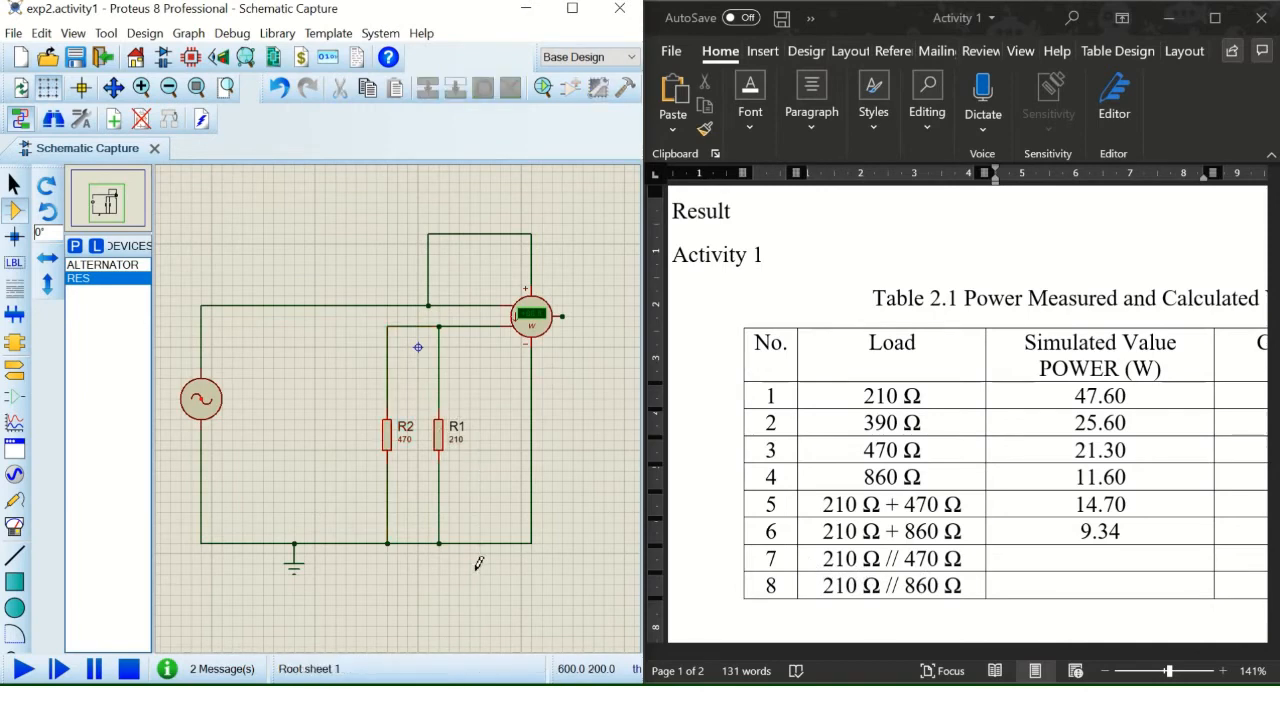
Simulate the 210 Ω // 470 Ω load, enter 68.90 as row 7's simulated power in the Word table, and stop the simulation
left_click(22, 668)
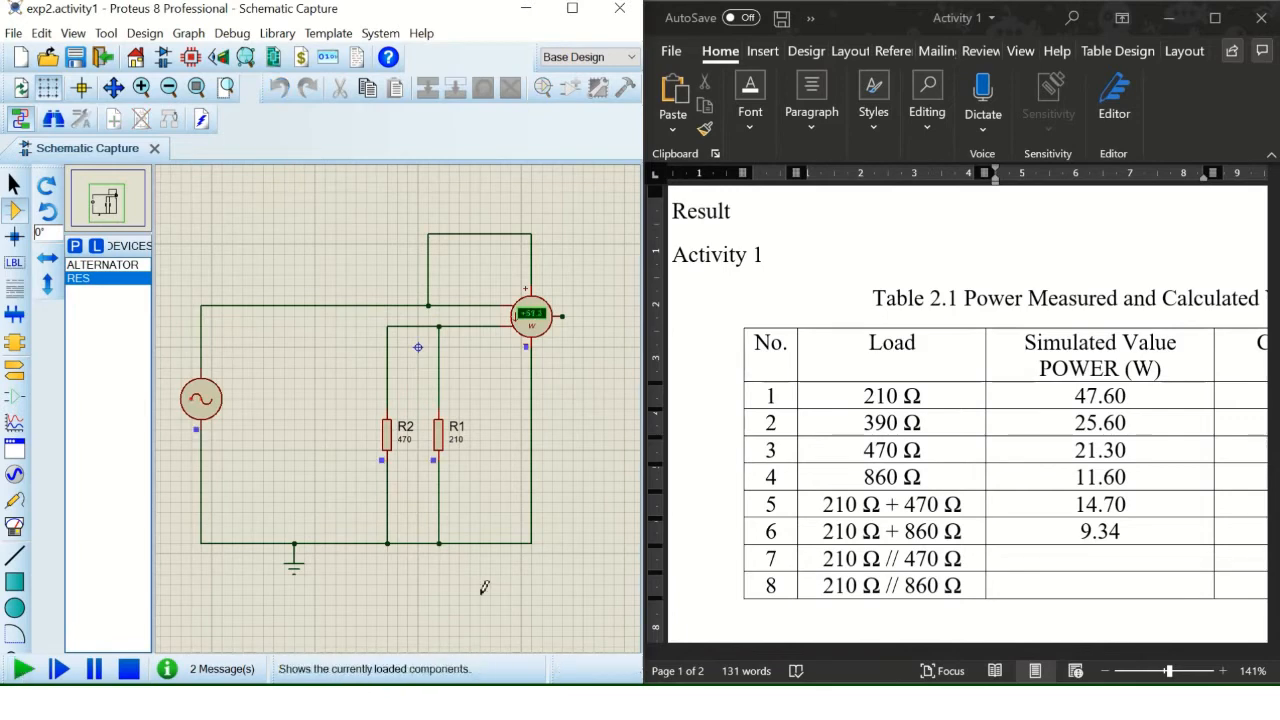
left_click(1097, 560)
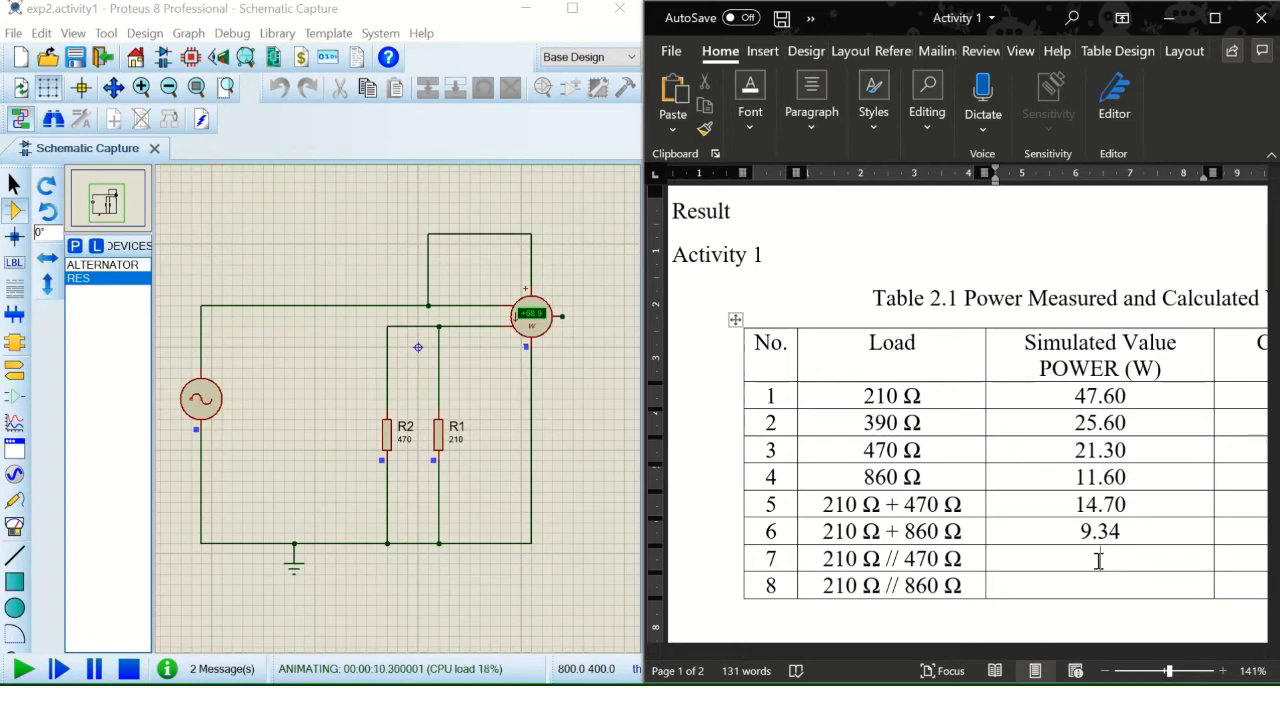
type("68.90")
left_click(1090, 592)
left_click(405, 452)
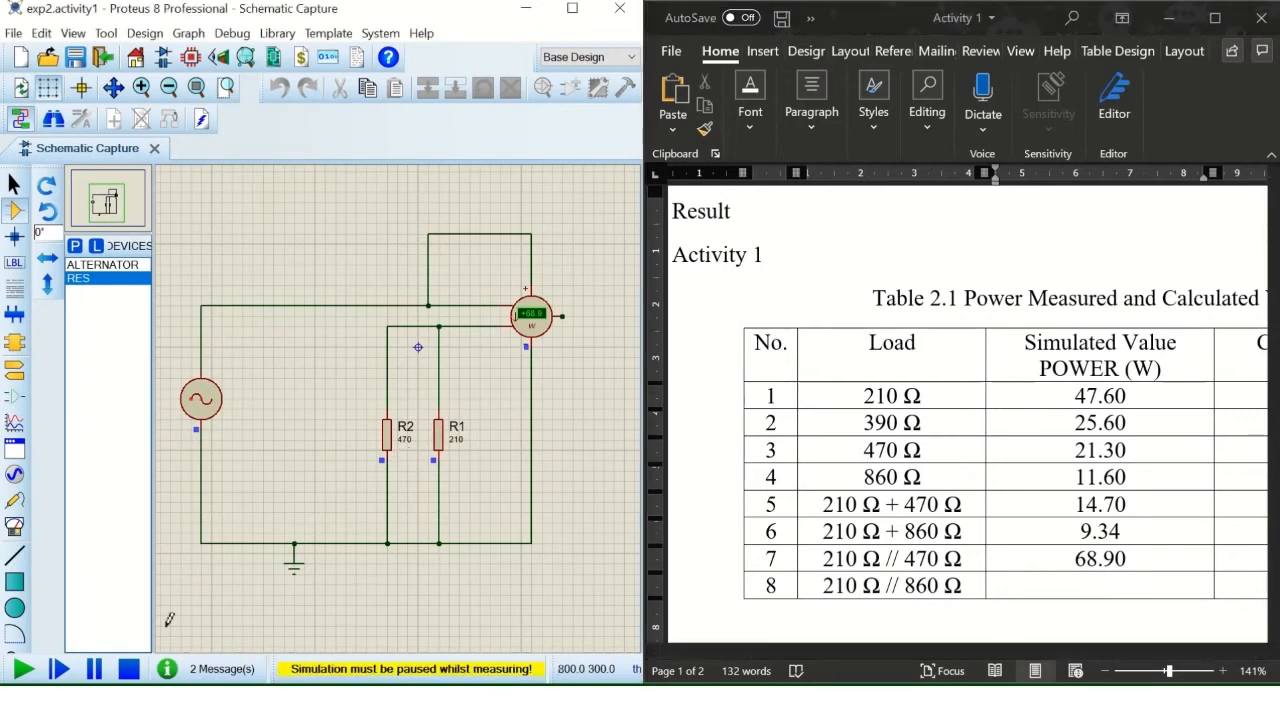
left_click(128, 668)
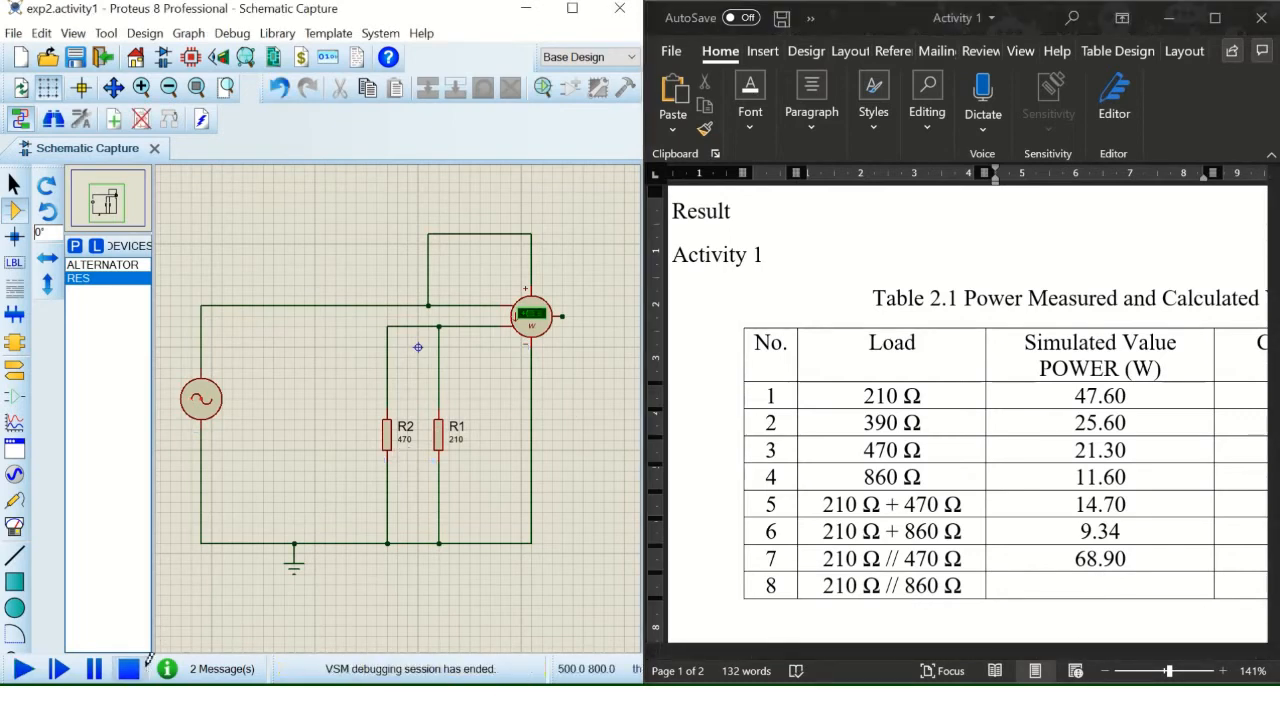
Set the value of parallel resistor R2 to 860
double_click(406, 441)
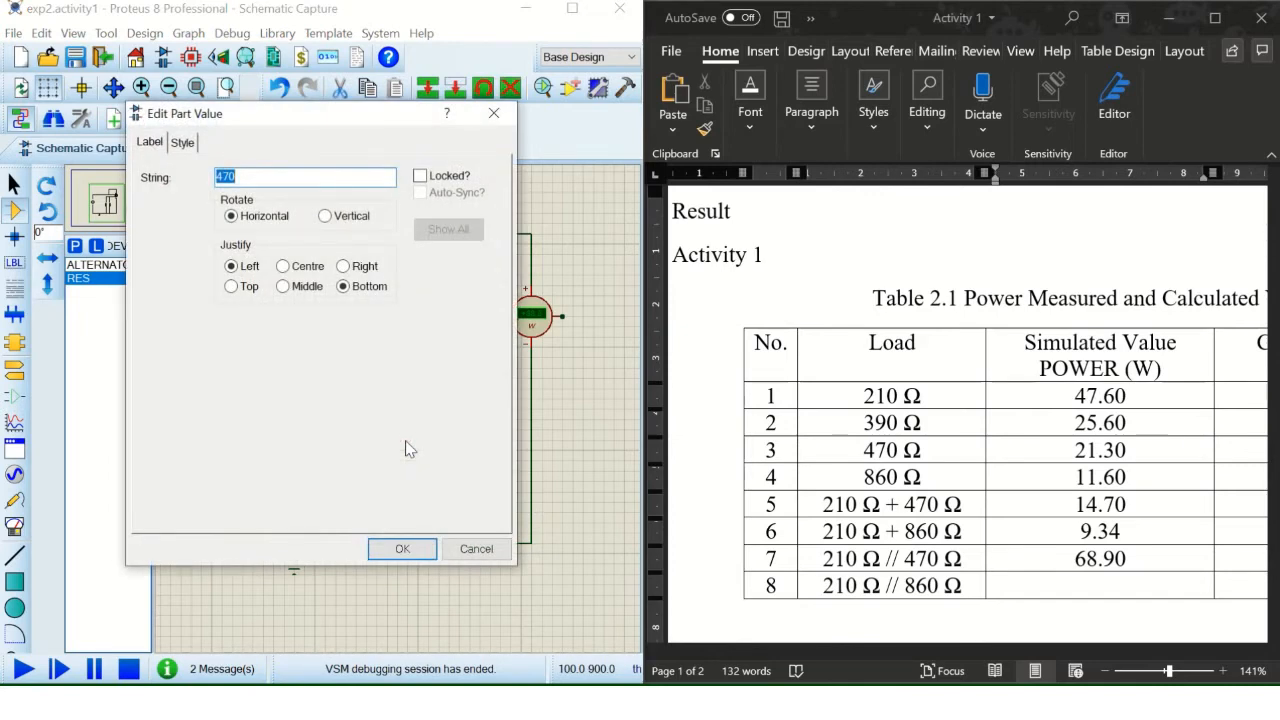
type("860")
left_click(426, 549)
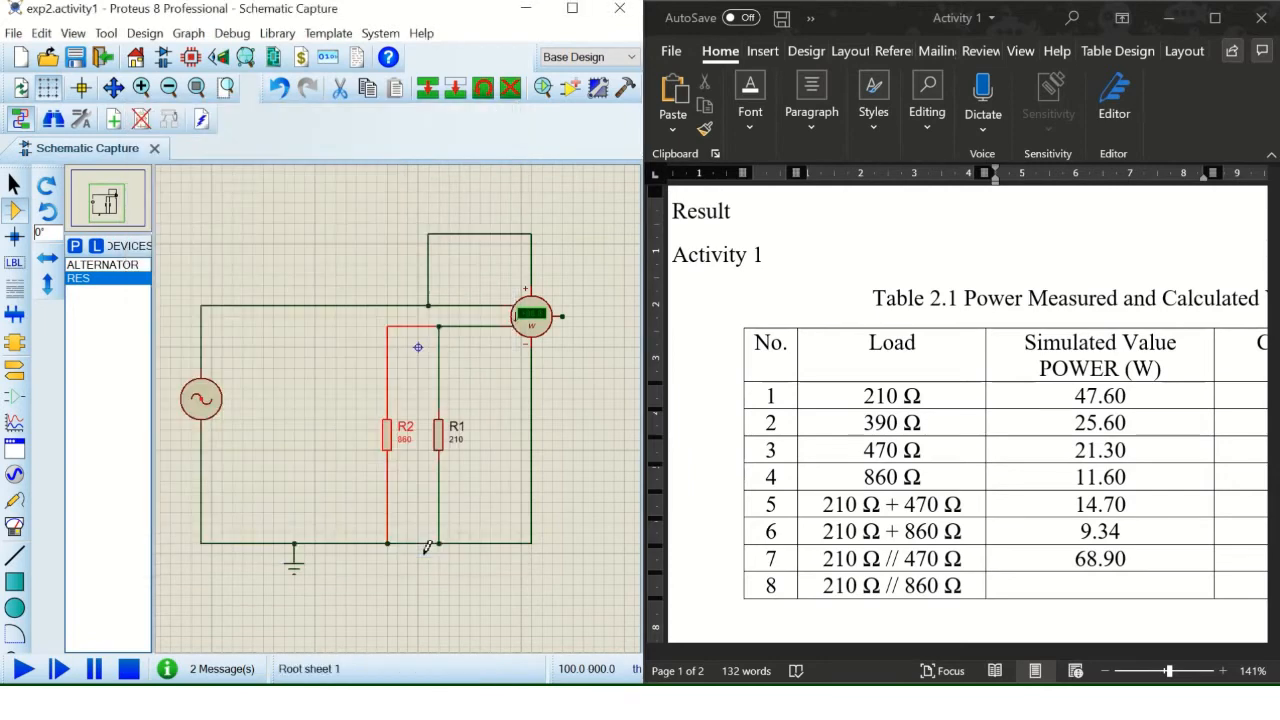
Simulate the 210 Ω // 860 Ω load and enter 59.20 as row 8's simulated power in the Word table
left_click(24, 667)
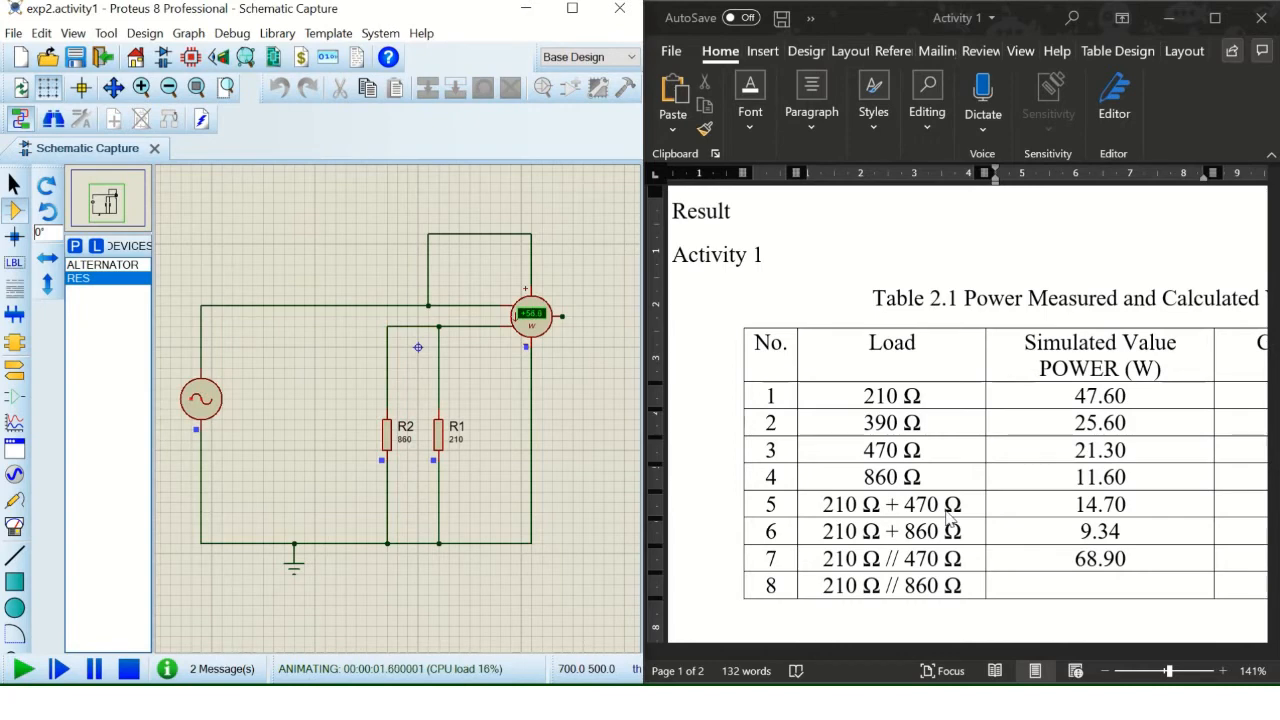
left_click(1114, 592)
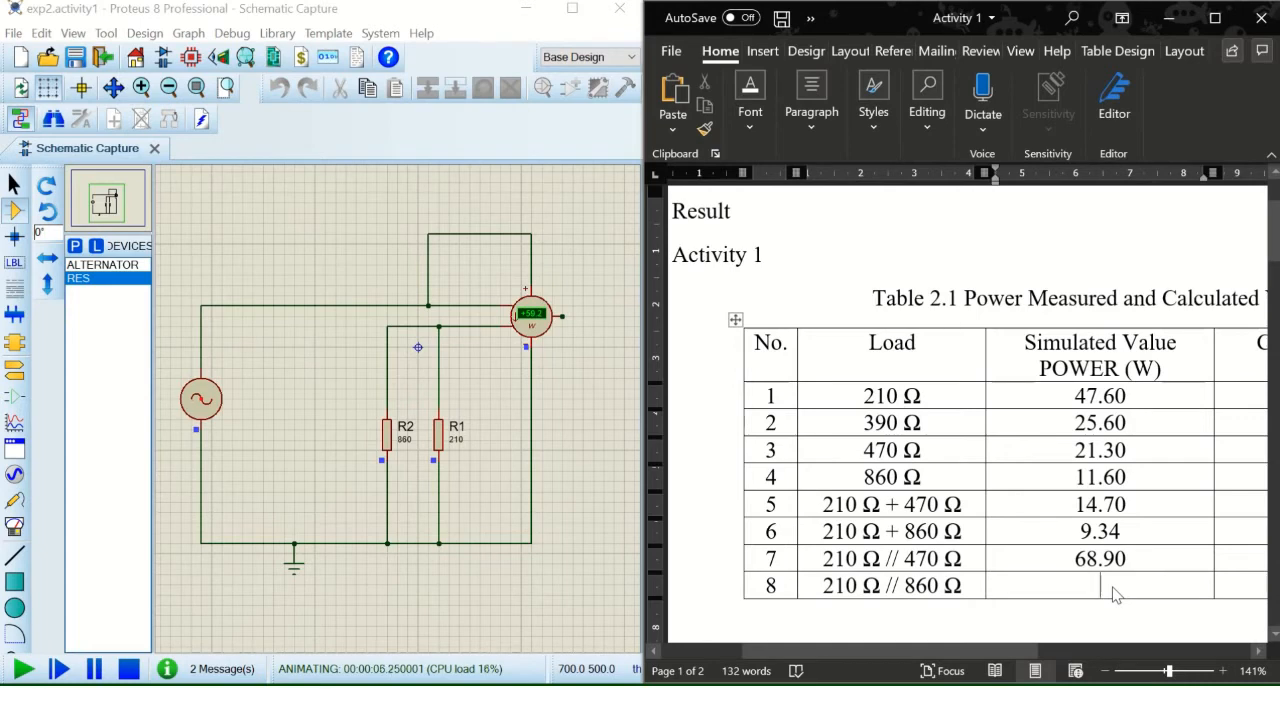
type("59")
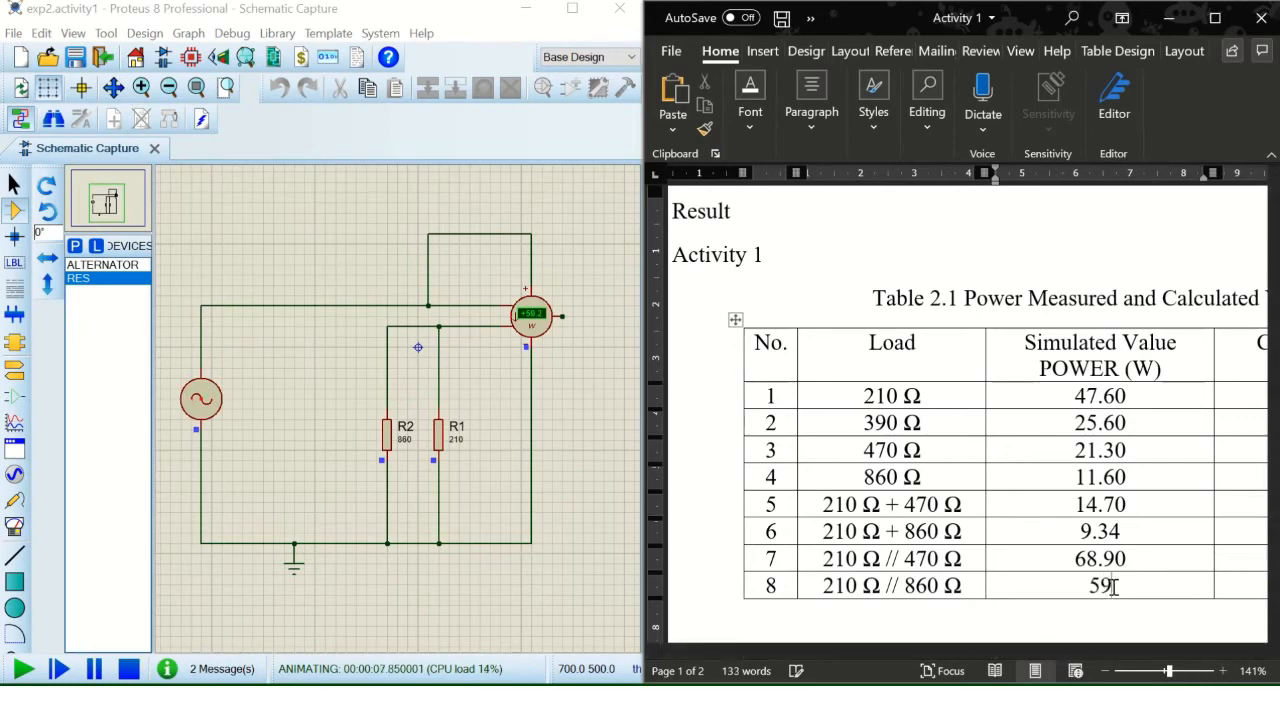
type(".20")
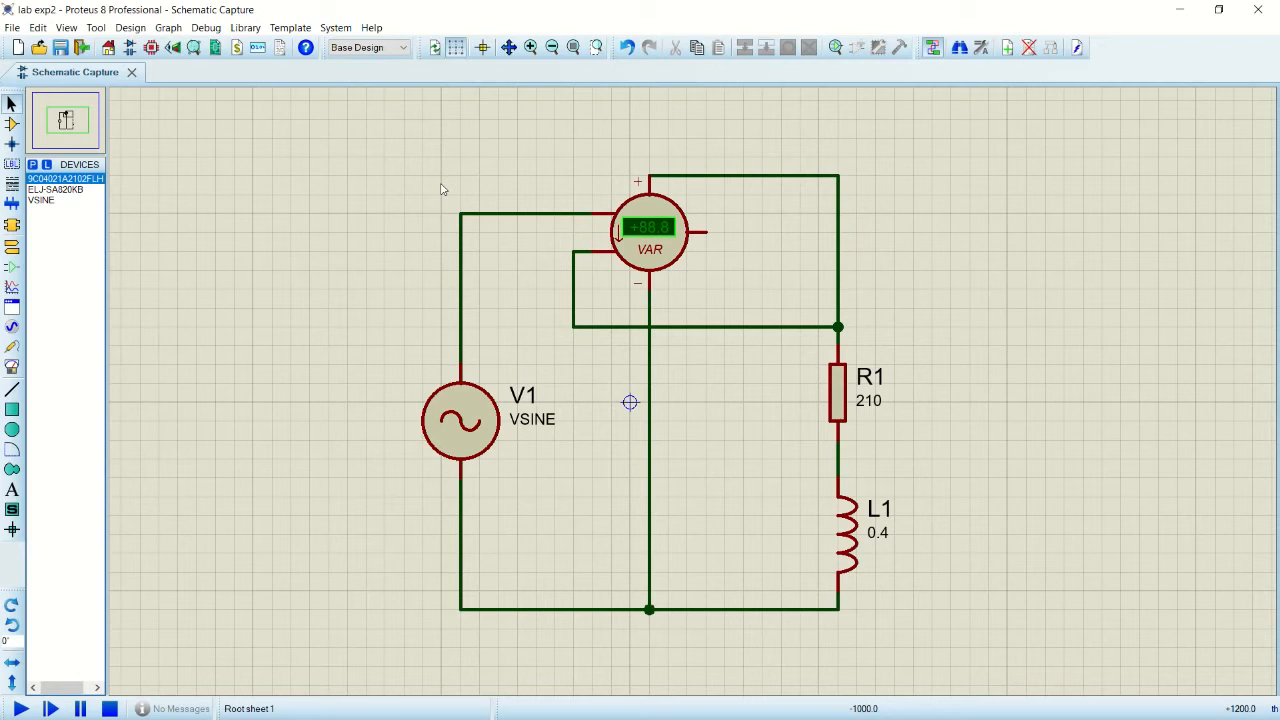
left_click_drag(367, 309, 596, 510)
left_click_drag(517, 120, 965, 609)
left_click(999, 499)
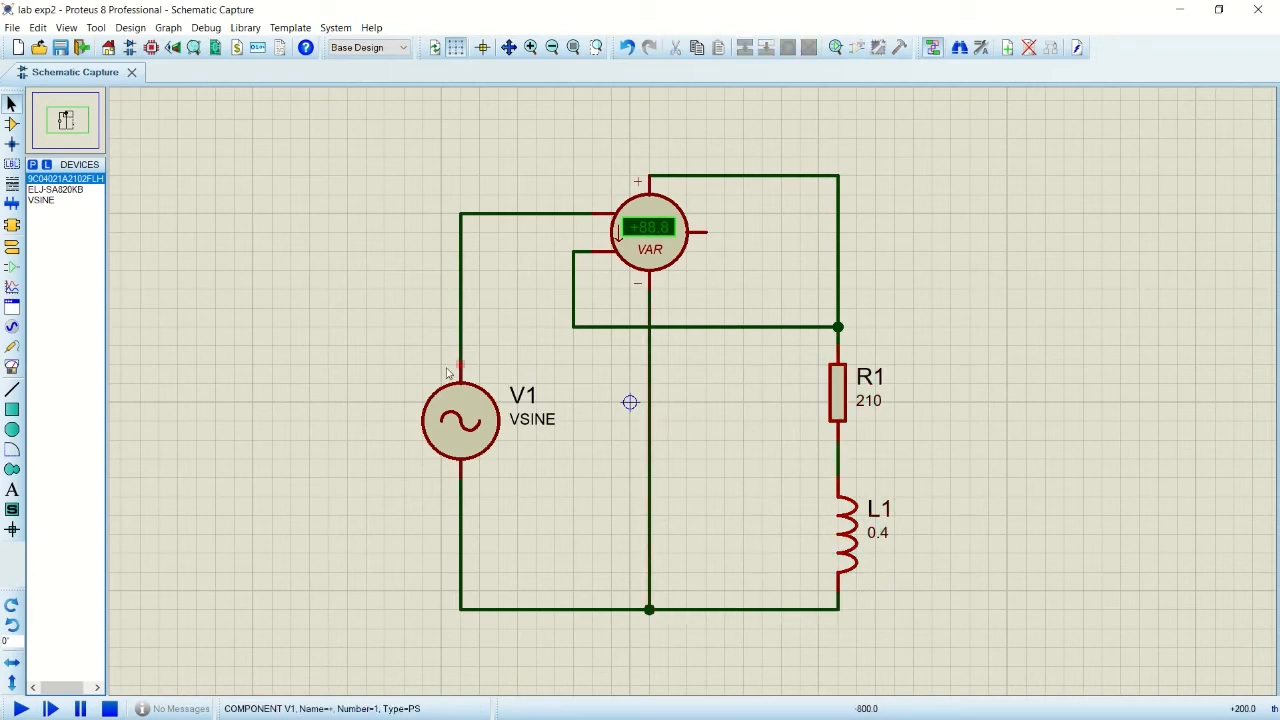
Review the amplitude and frequency settings of sine source V1 in the reactive power circuit
left_click(466, 423)
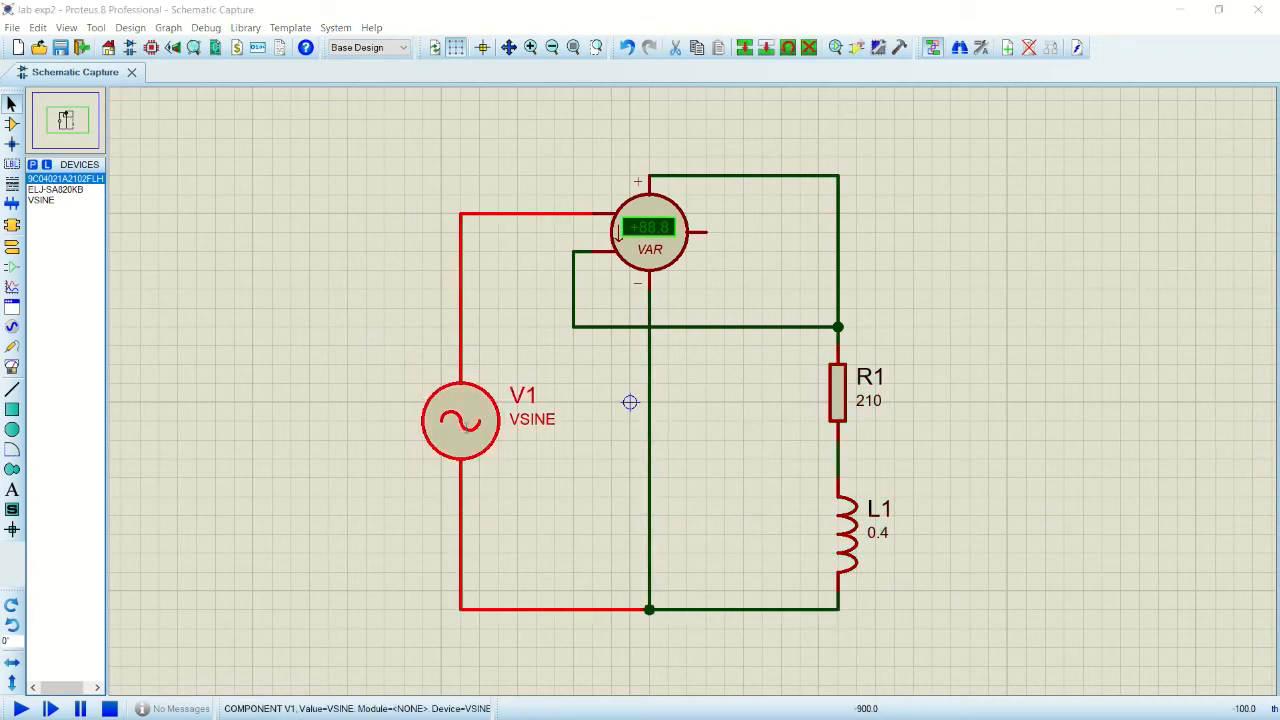
double_click(466, 427)
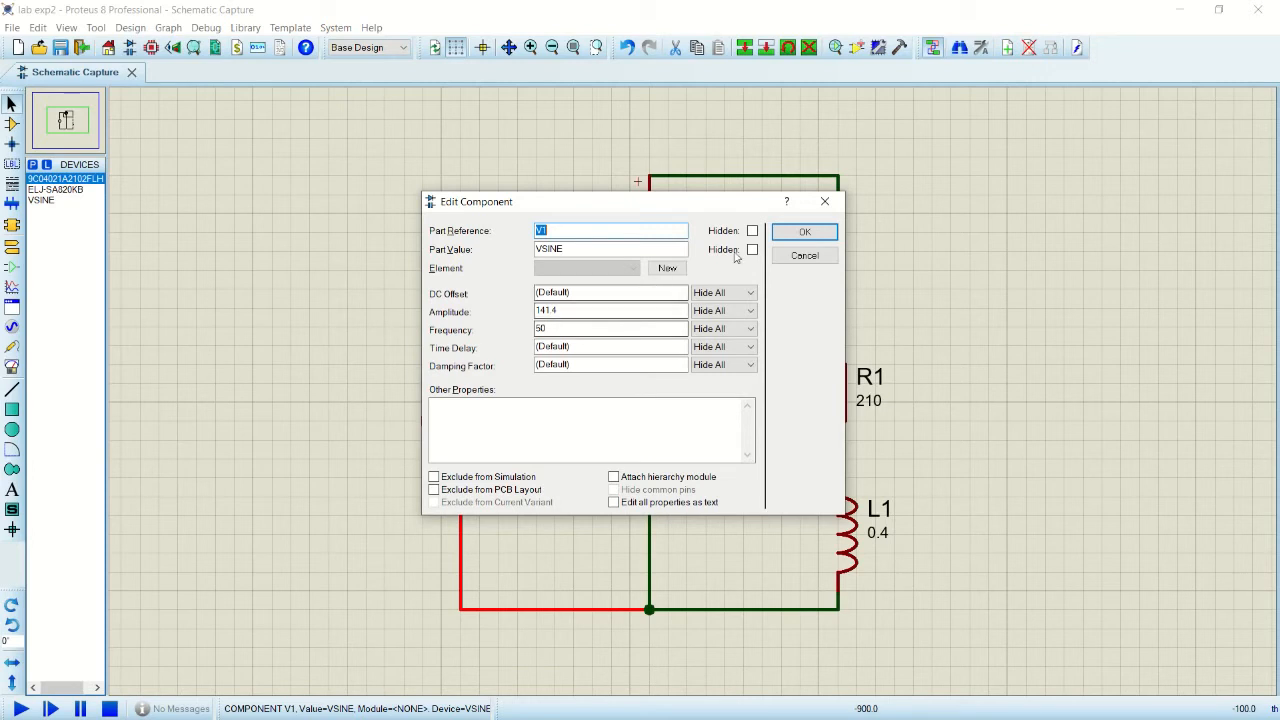
left_click(785, 237)
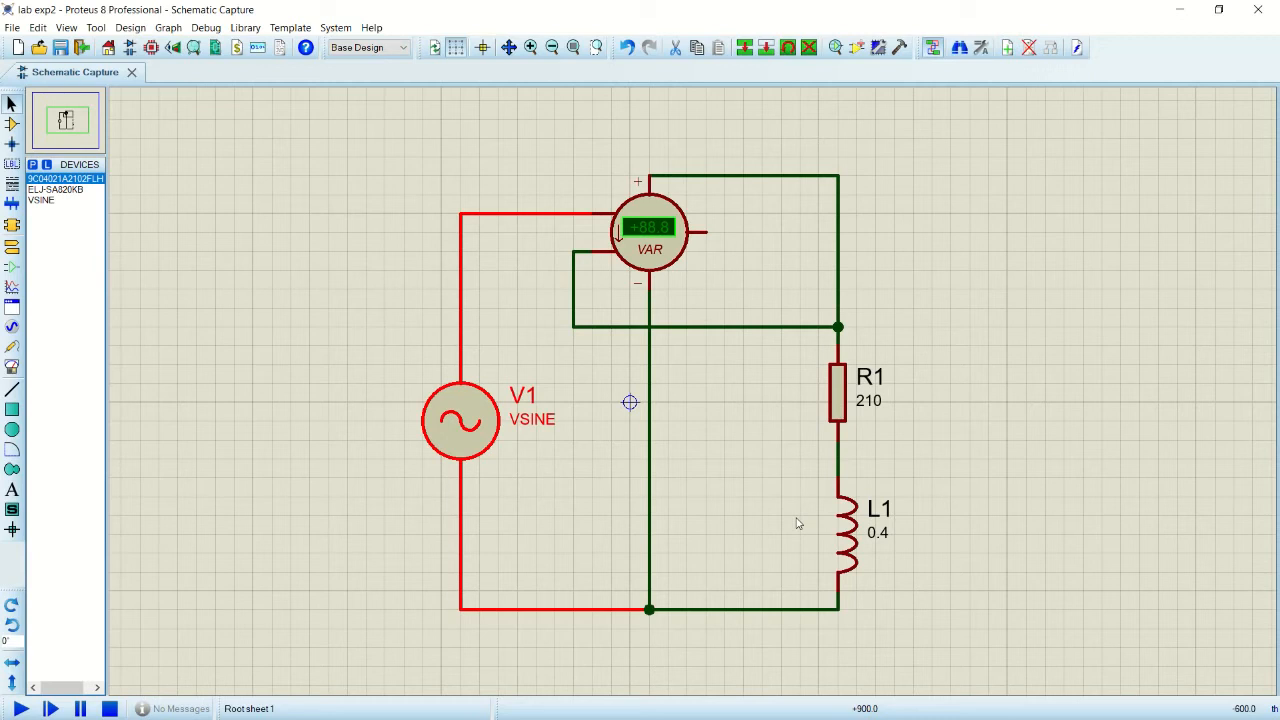
Simulate the circuit with R1 and the 0.4 H inductor to read the reactive power, and stop the simulation
left_click(744, 439)
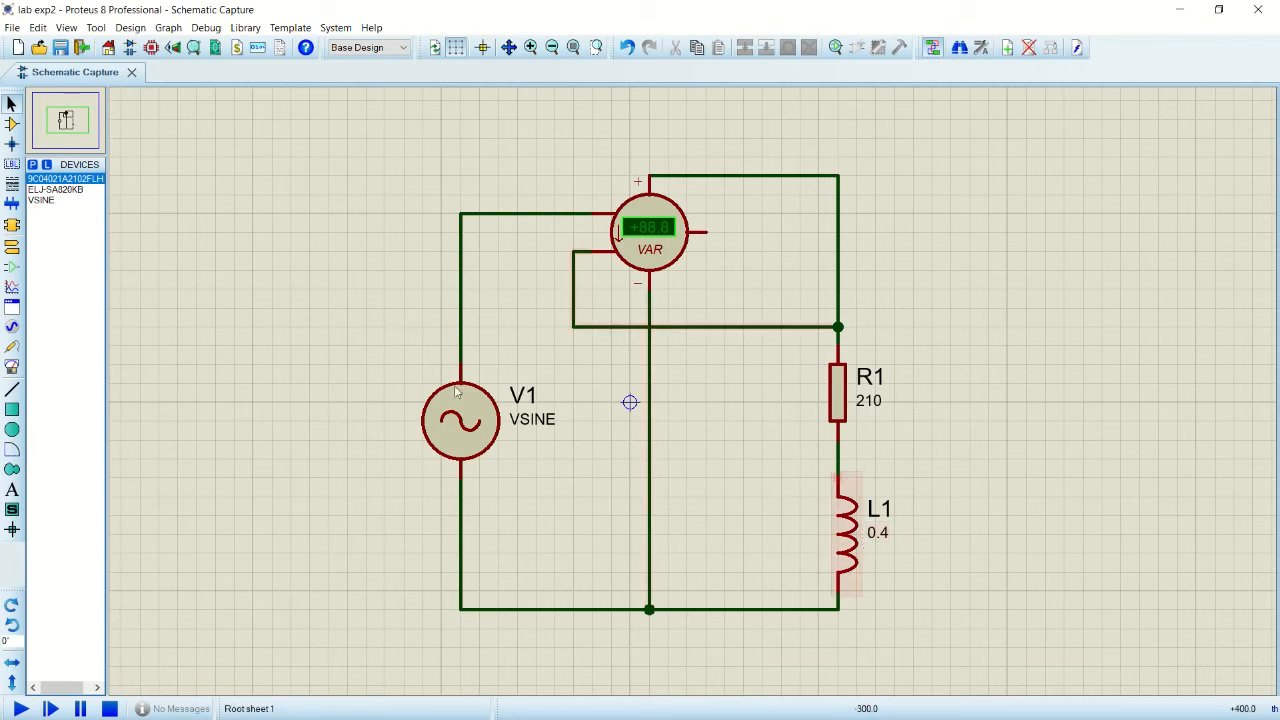
left_click(20, 710)
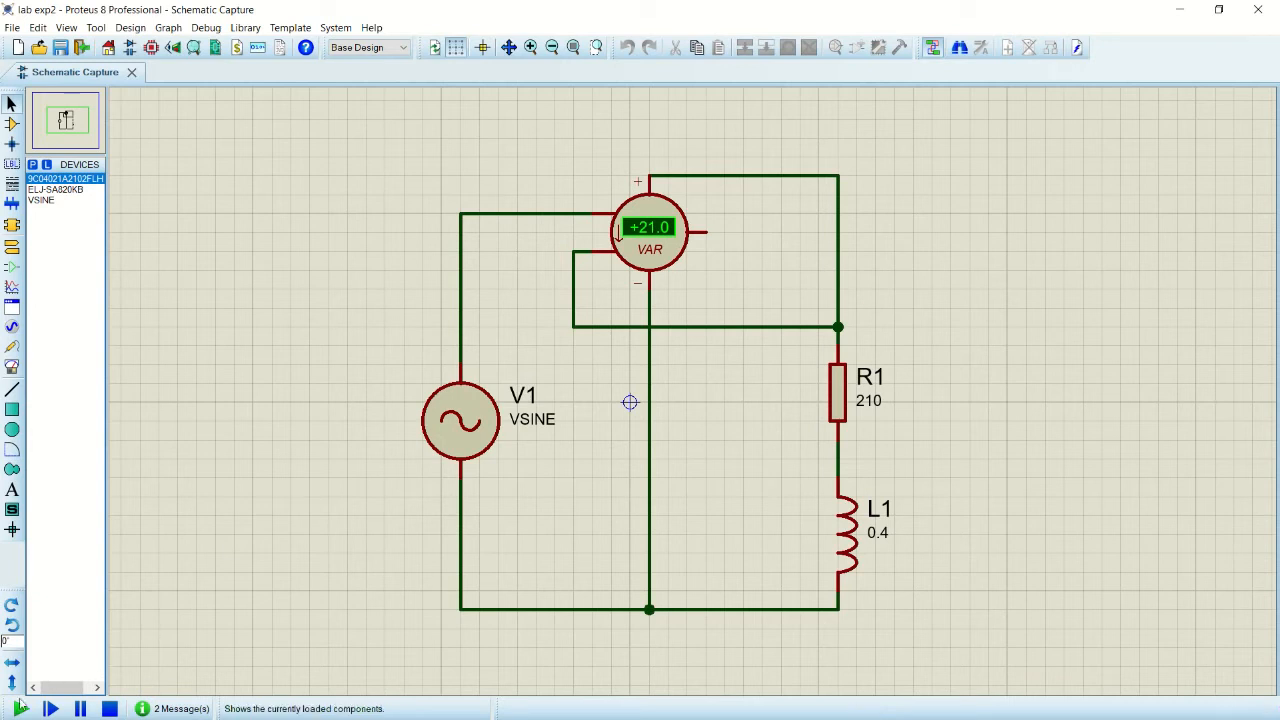
left_click(109, 709)
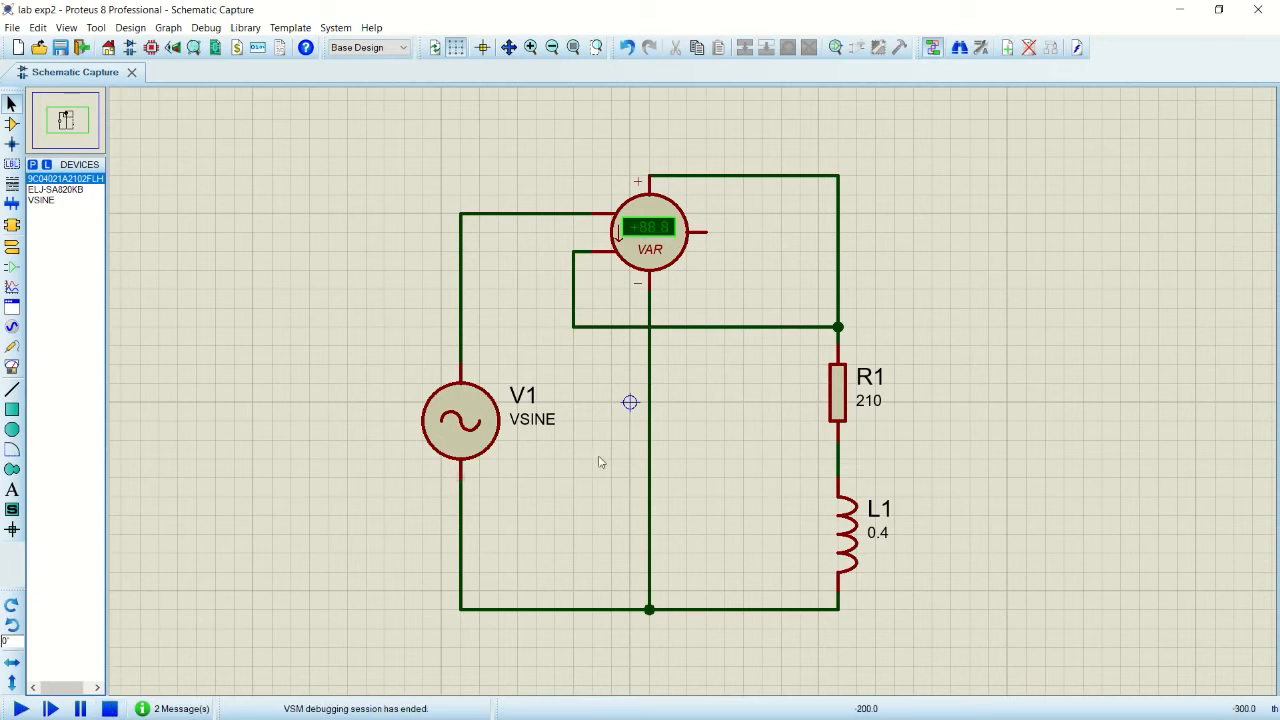
Set inductor L1's inductance to 0.8, simulate the circuit to read the reactive power, and stop the simulation
double_click(849, 540)
key("Tab")
type("0")
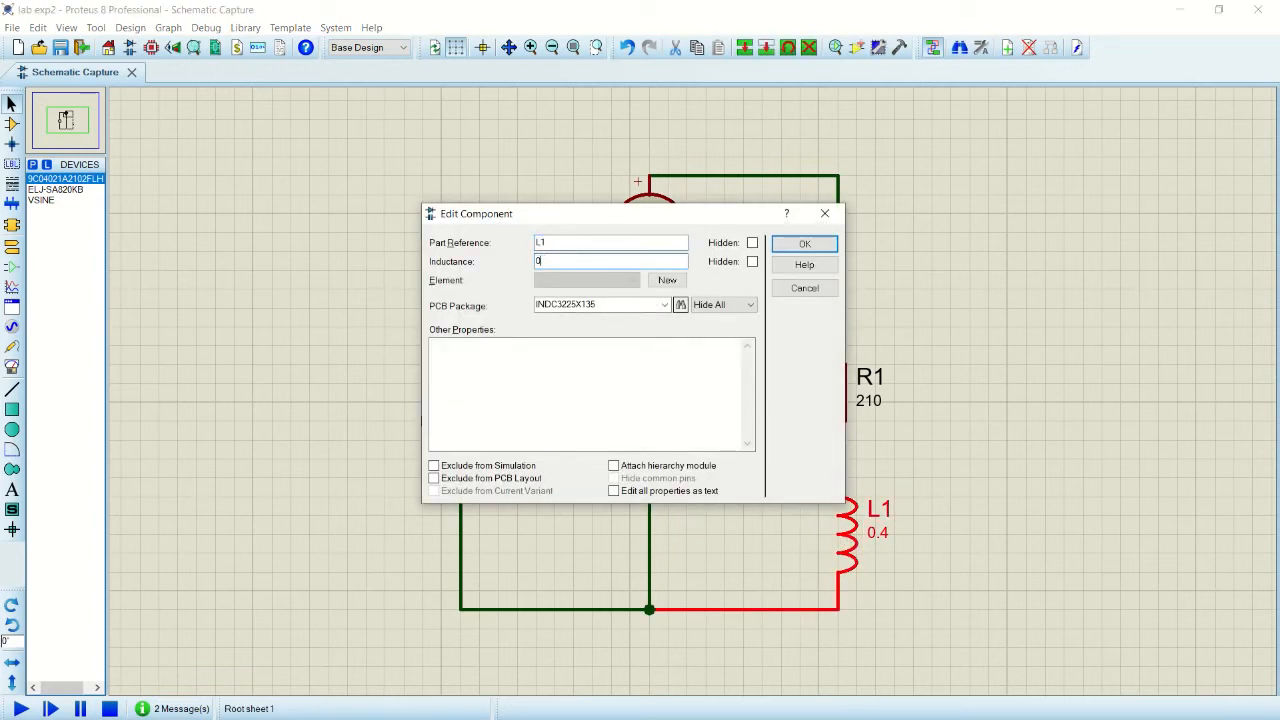
key("Return")
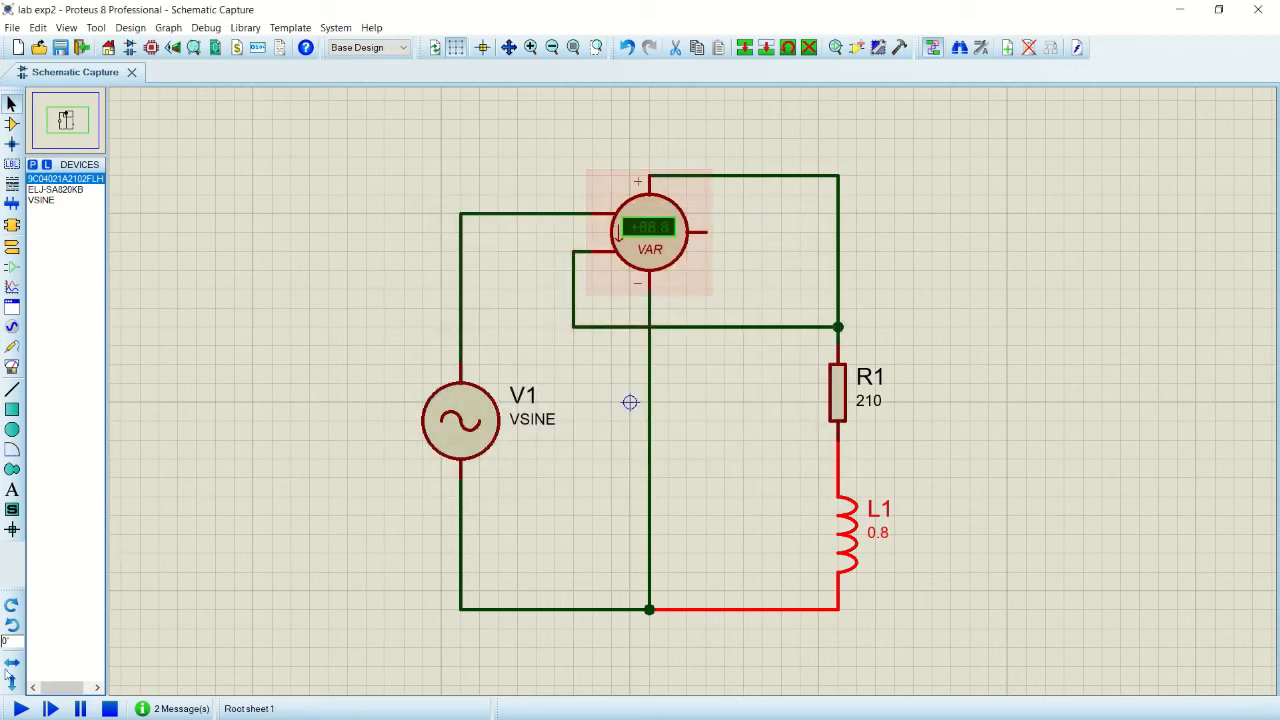
left_click(20, 708)
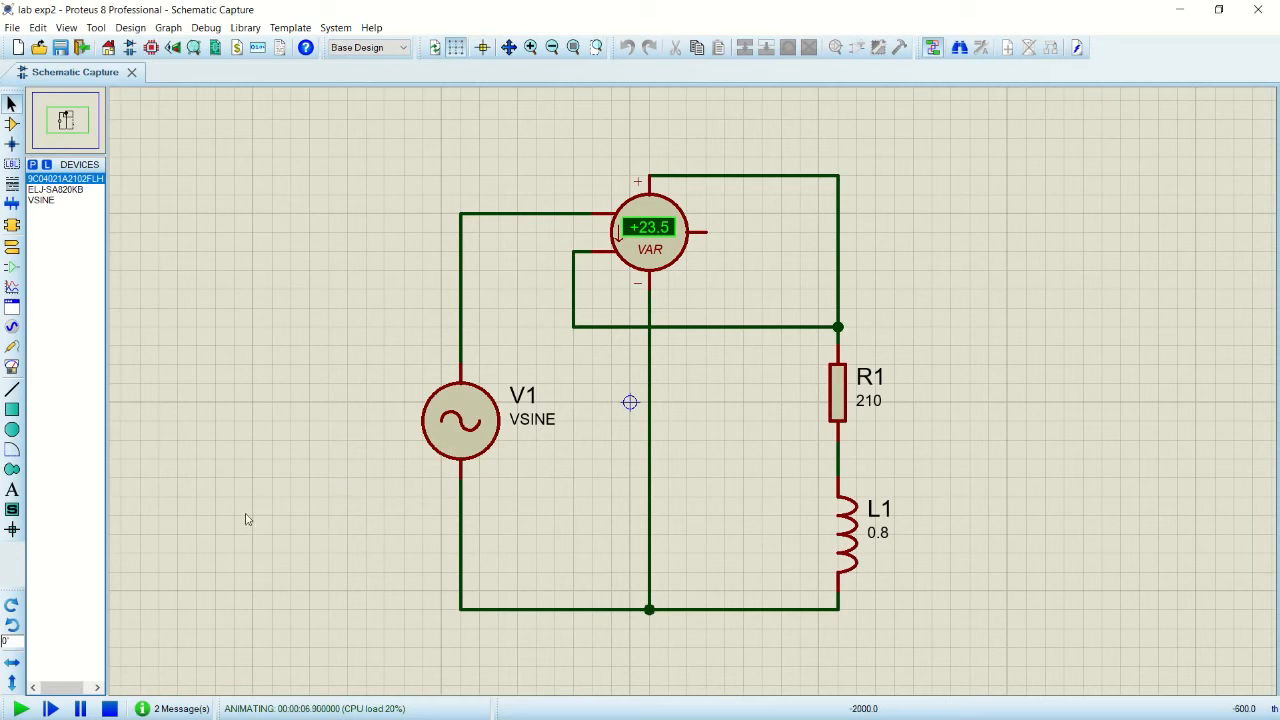
left_click(110, 708)
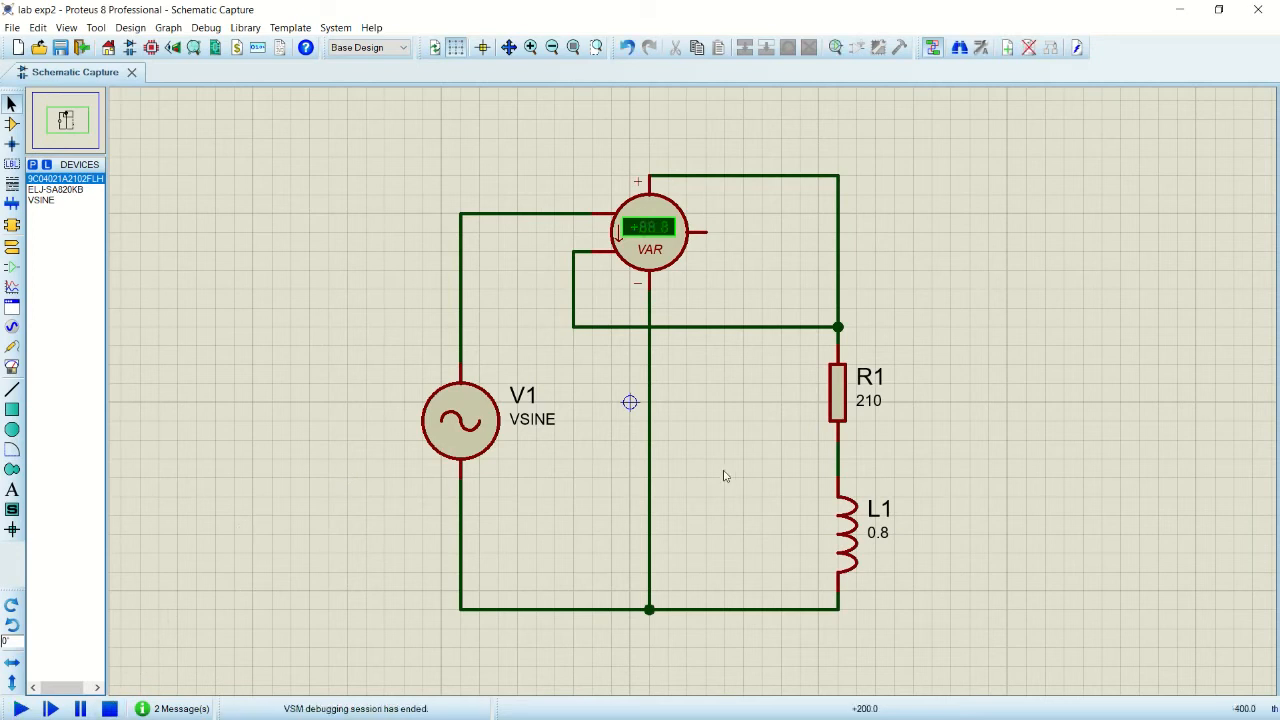
Set inductor L1's inductance to 1.0
double_click(846, 530)
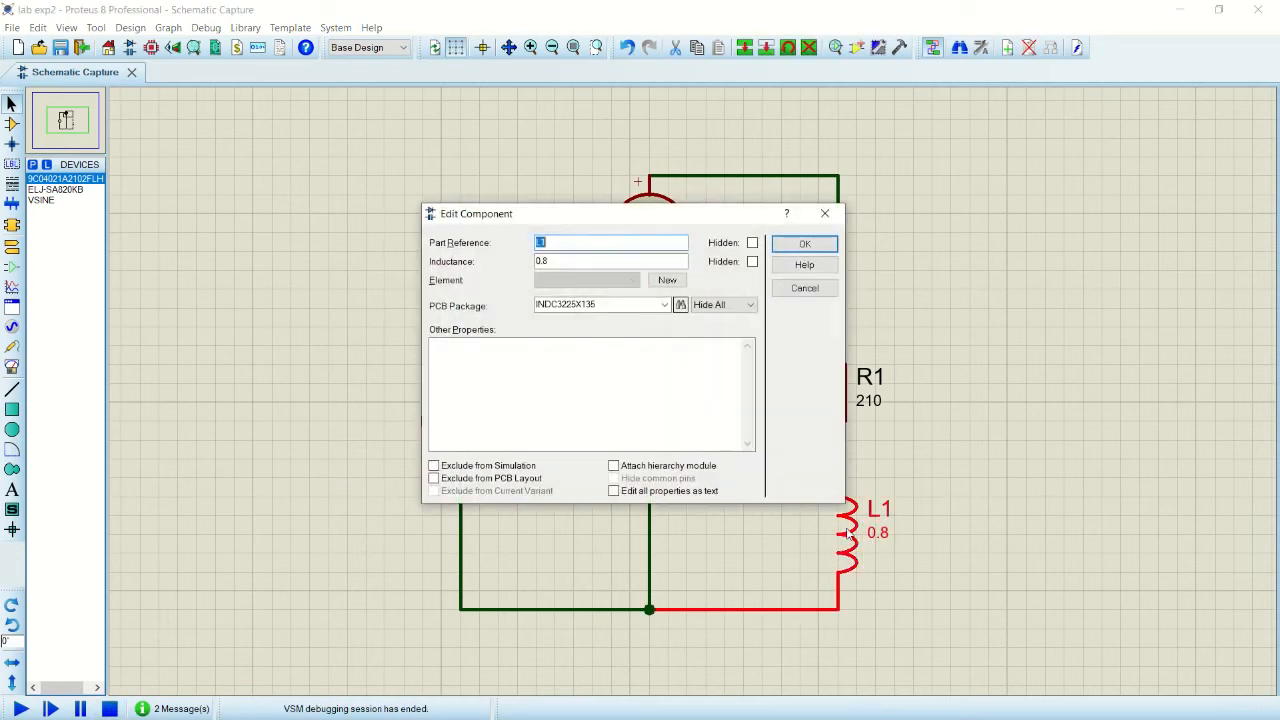
double_click(602, 260)
type("1")
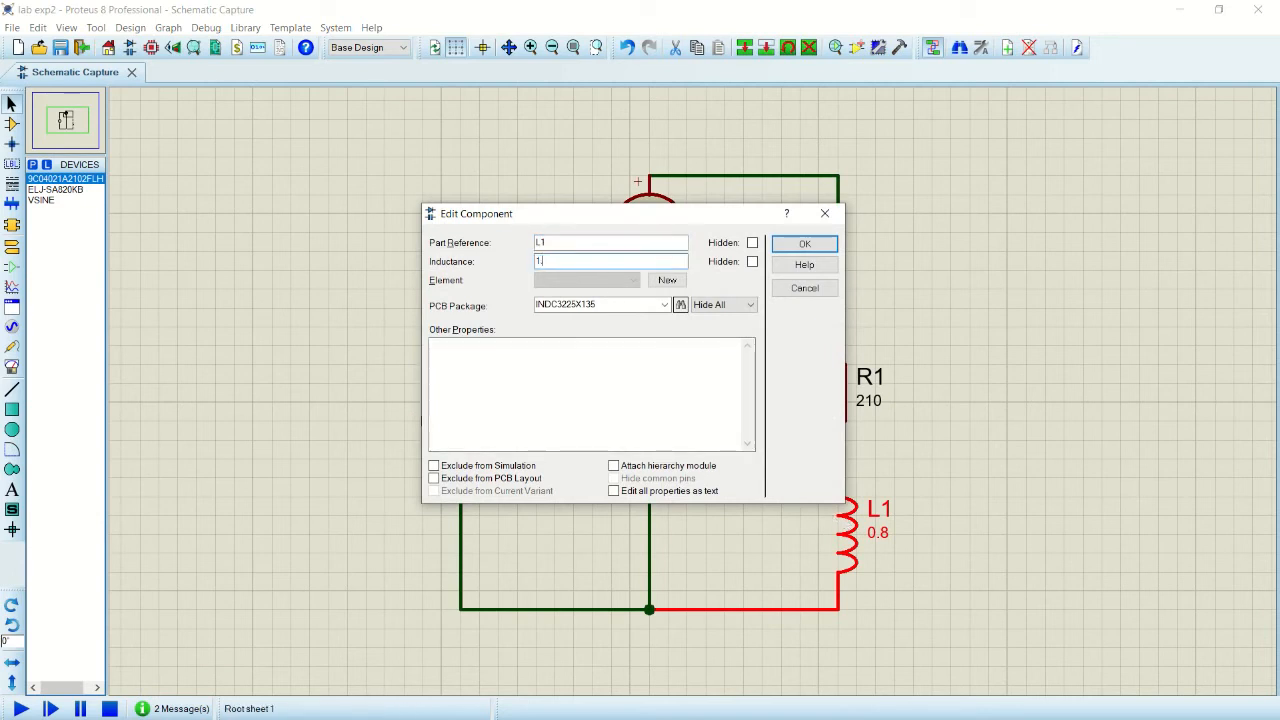
key("Return")
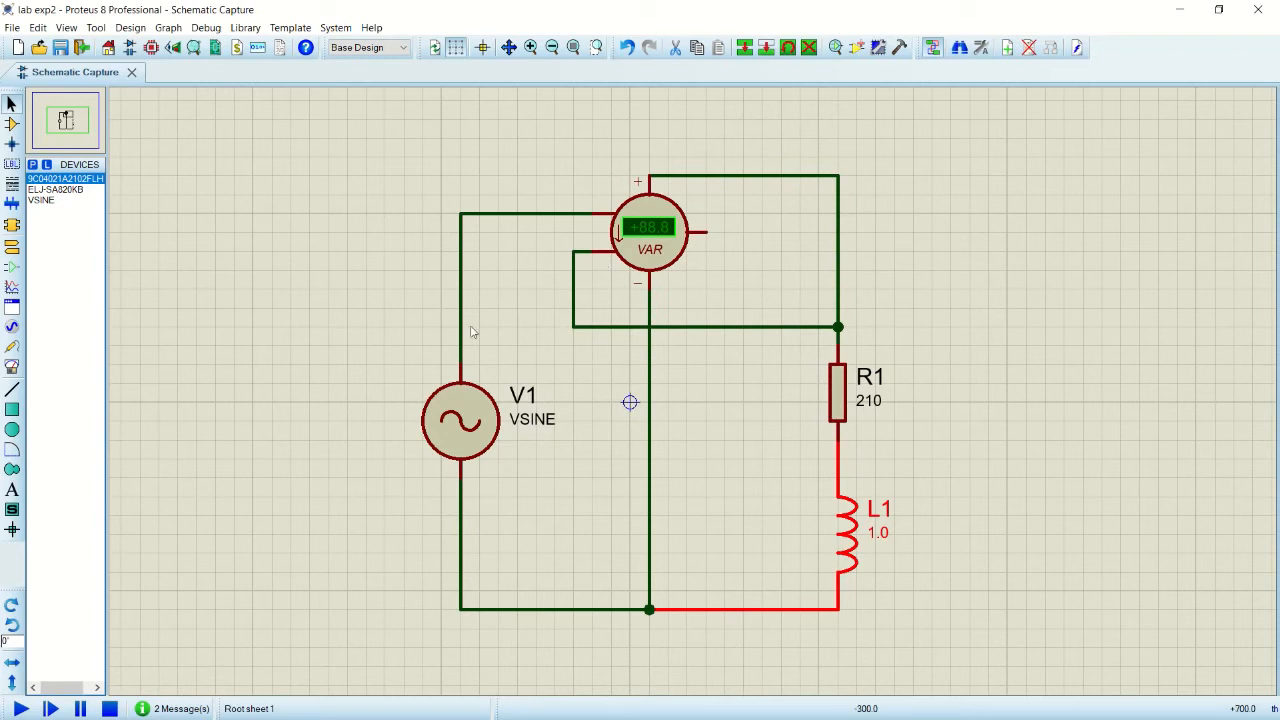
Simulate the circuit with the 210 ohm resistor and 1.0 H inductor to read the reactive power, and stop the simulation
left_click(20, 708)
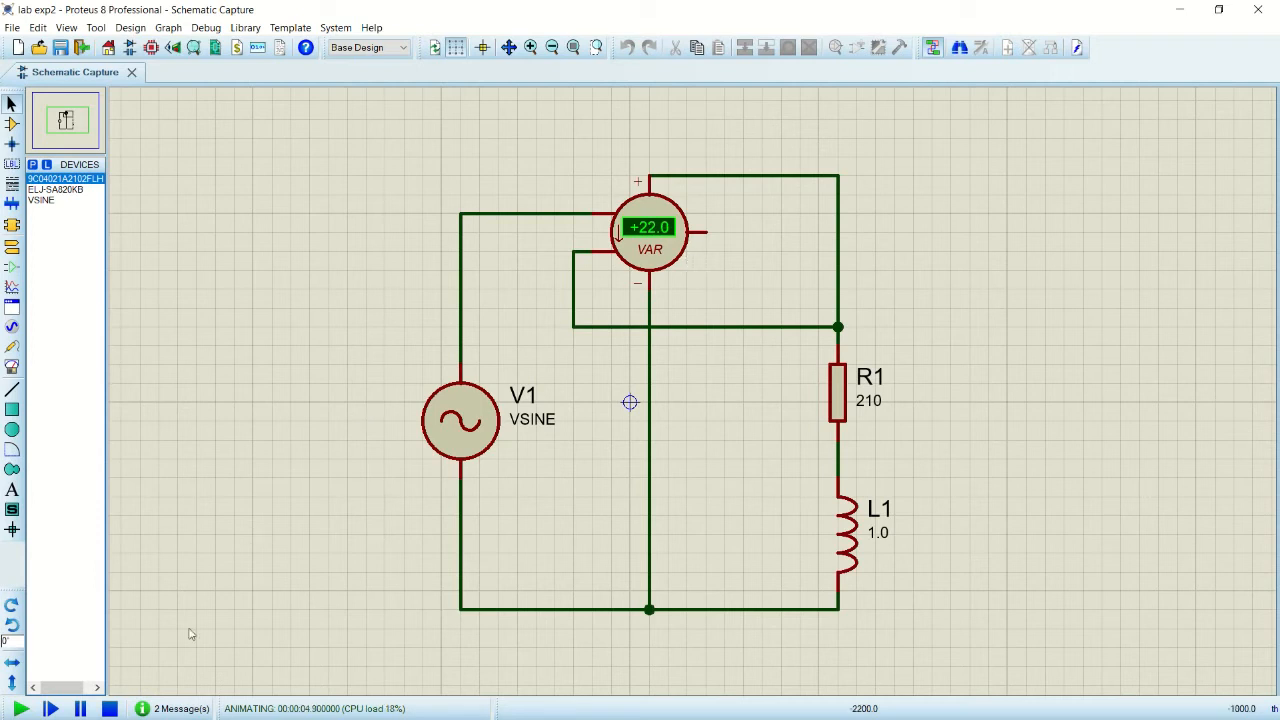
left_click(109, 708)
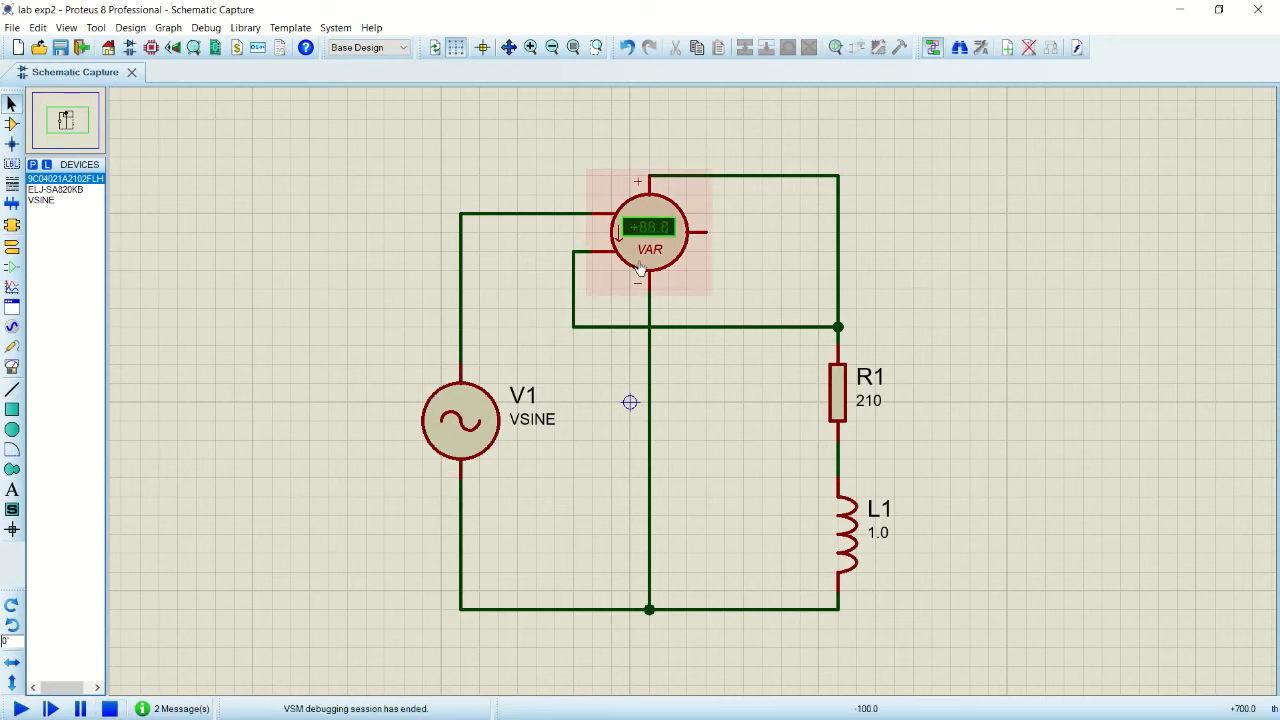
Set resistor R1's resistance to 860
double_click(843, 403)
left_click(583, 262)
double_click(583, 262)
type("860")
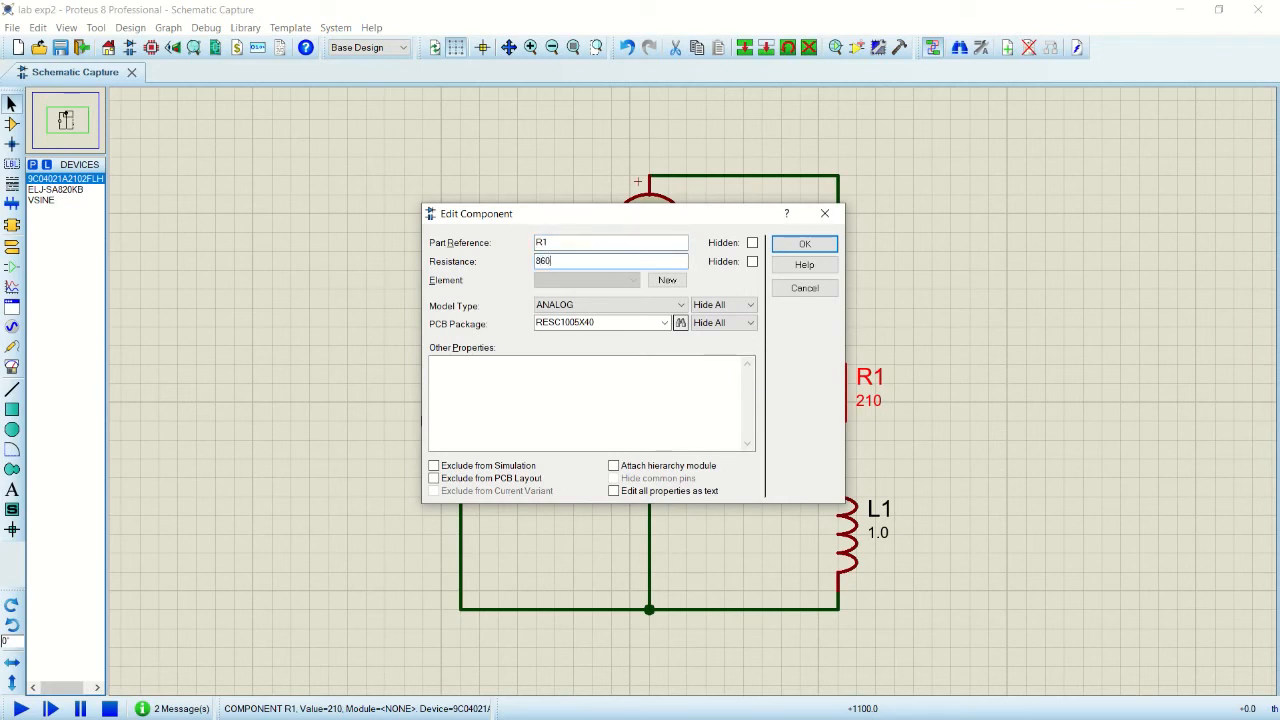
key("Return")
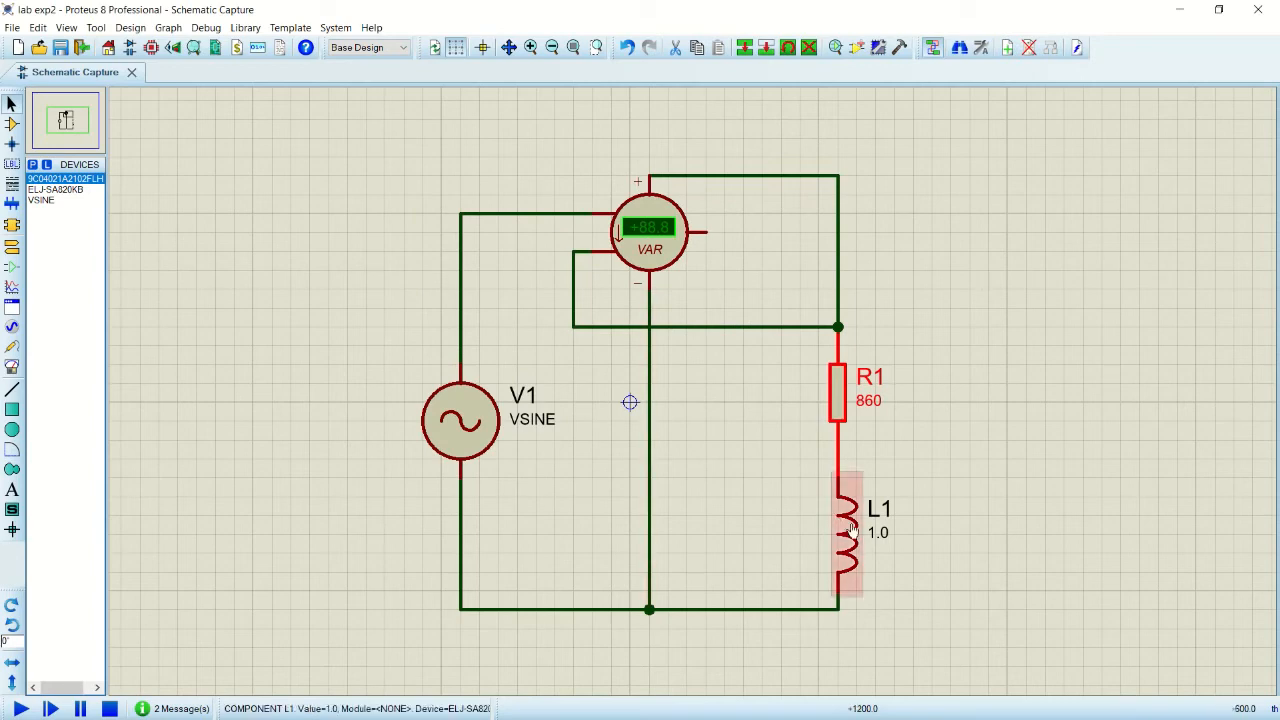
Set inductor L1's inductance to 0.4 and simulate the circuit with the 860 ohm resistor to read the reactive power, stopping it once read
double_click(850, 530)
double_click(593, 262)
type("0.4")
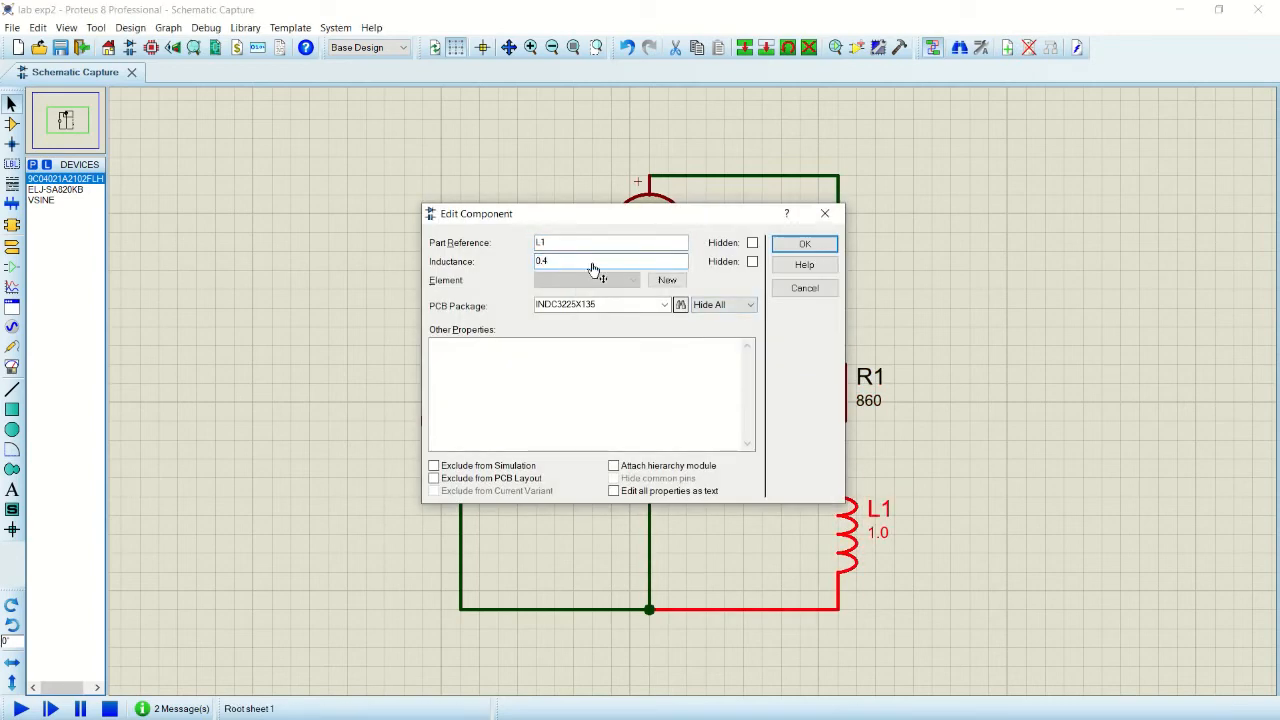
key("Return")
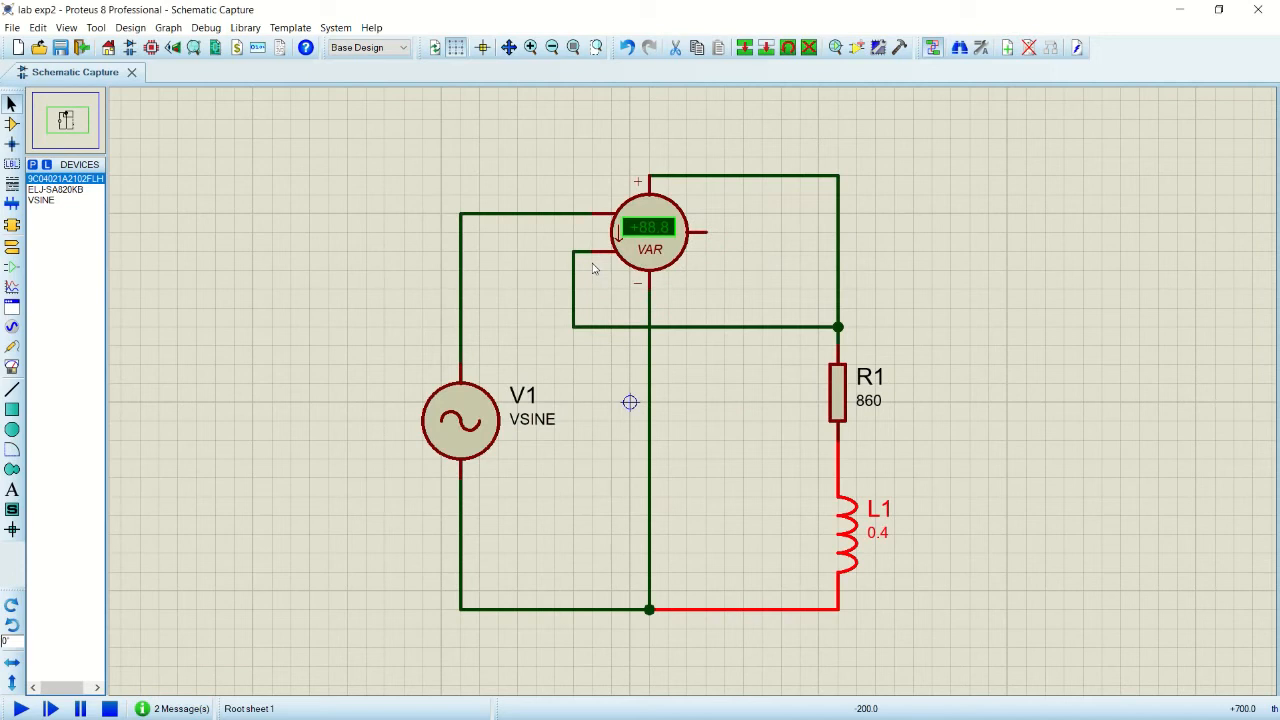
left_click(20, 708)
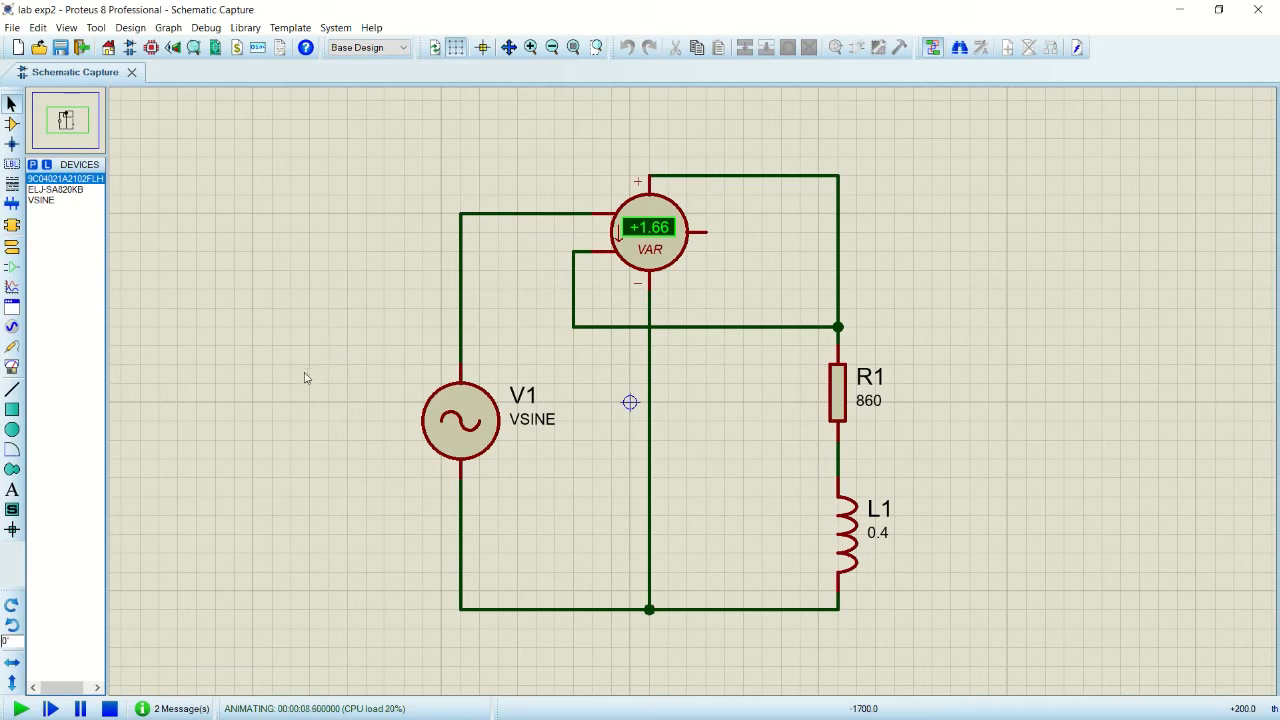
left_click(121, 706)
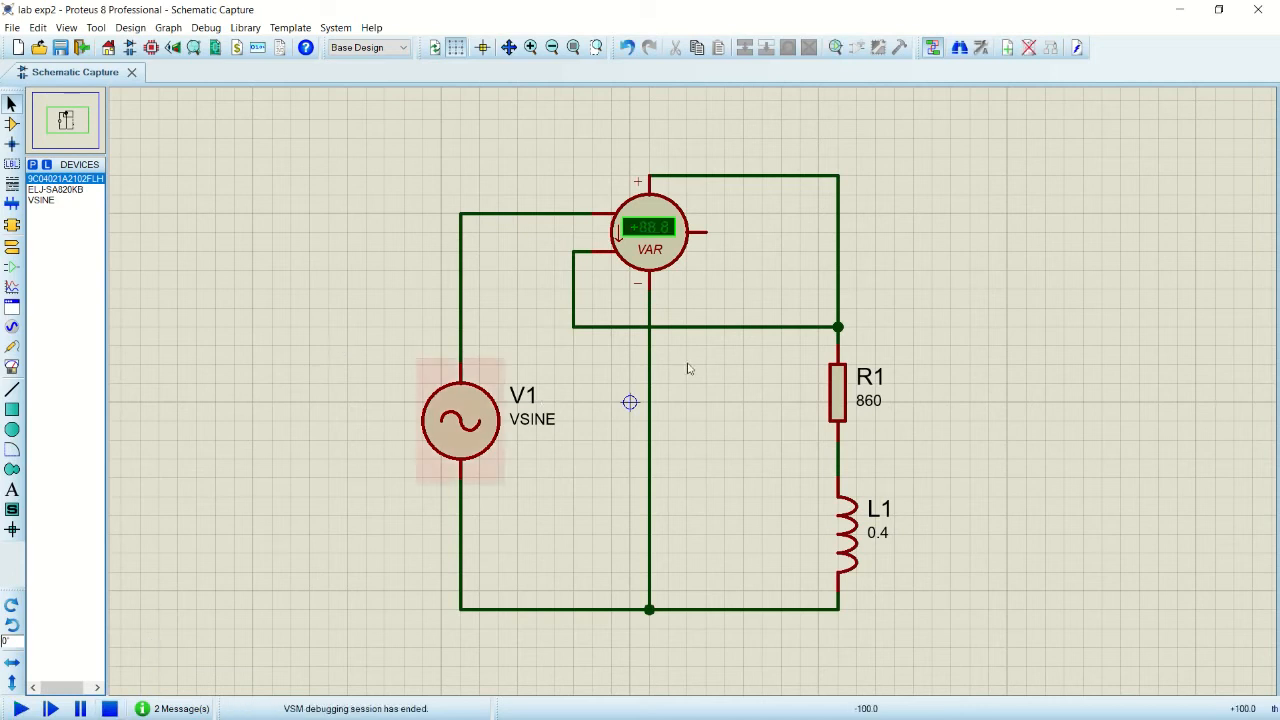
Set inductor L1's inductance to 0.8 and run the simulation to read the reactive power with R1 at 860, stopping it once read
double_click(845, 515)
double_click(620, 262)
type("0.8")
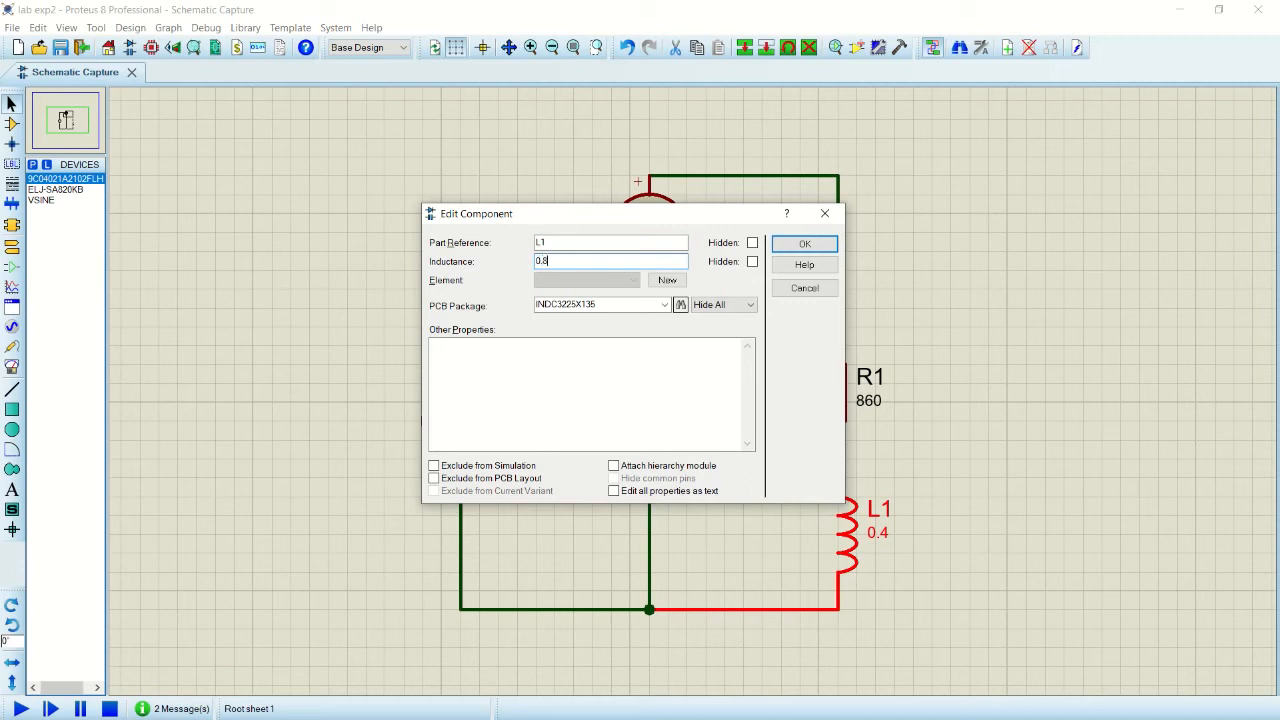
key("Return")
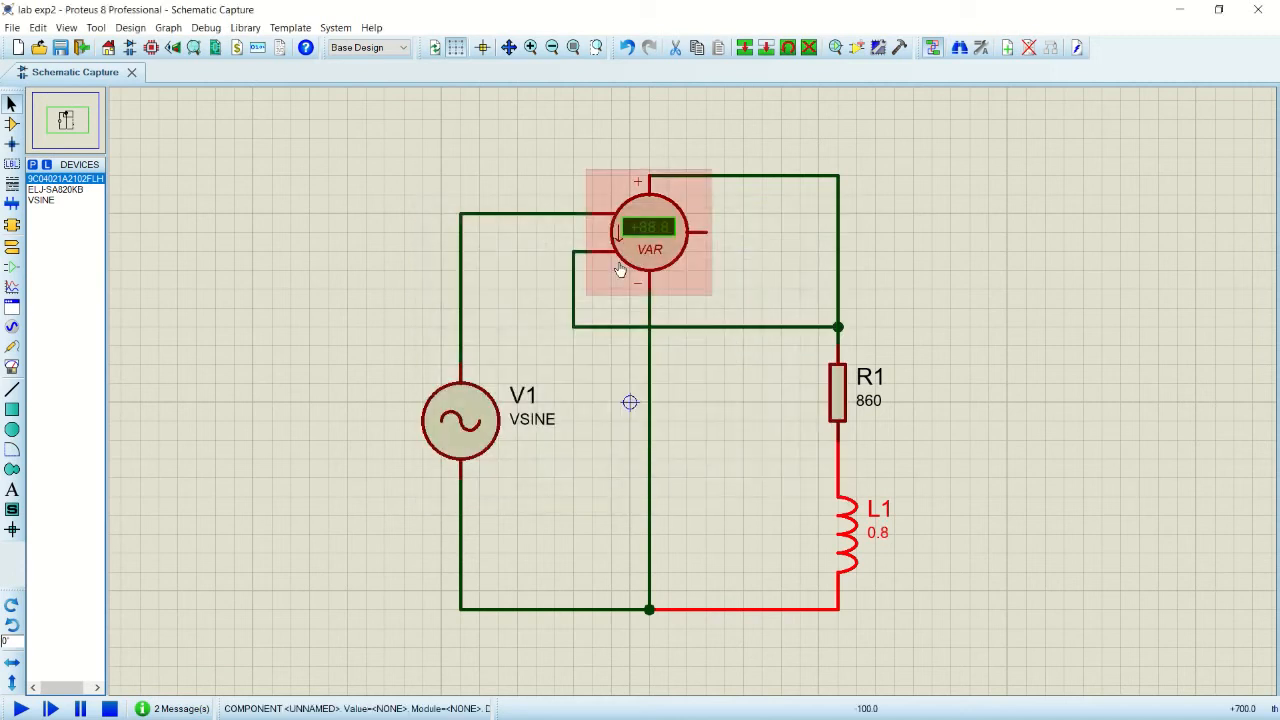
left_click(266, 414)
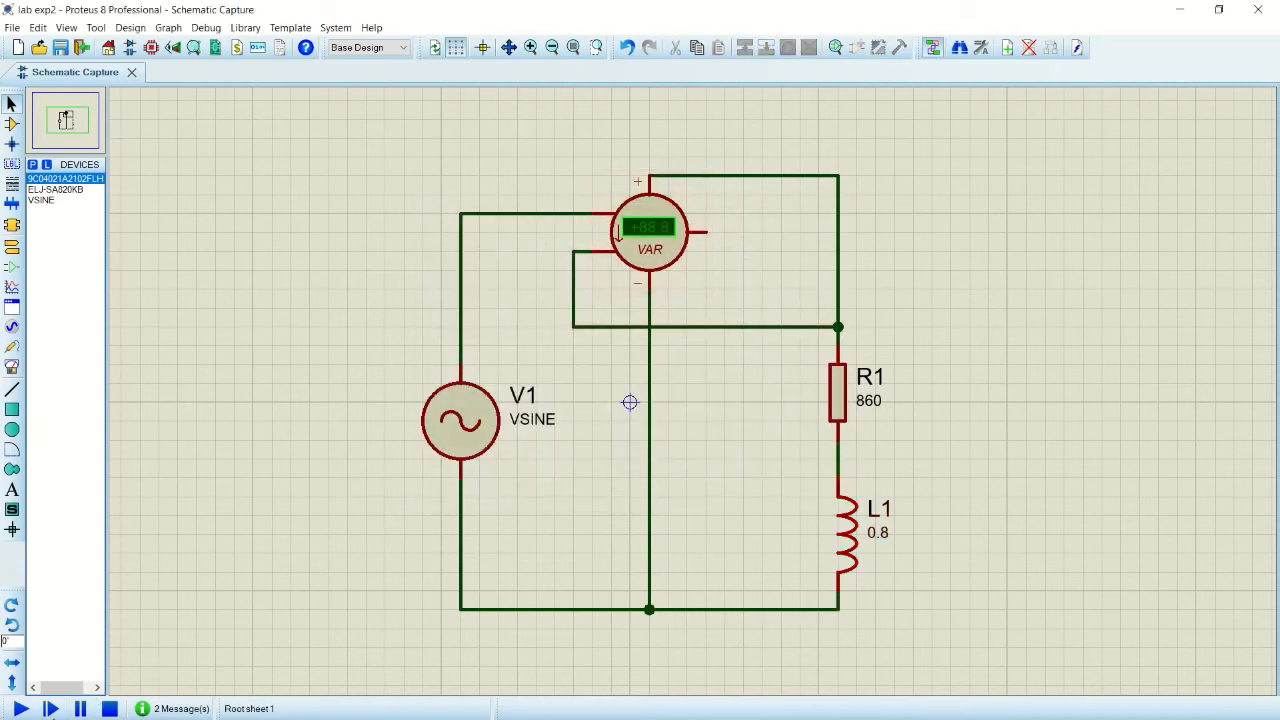
left_click(20, 709)
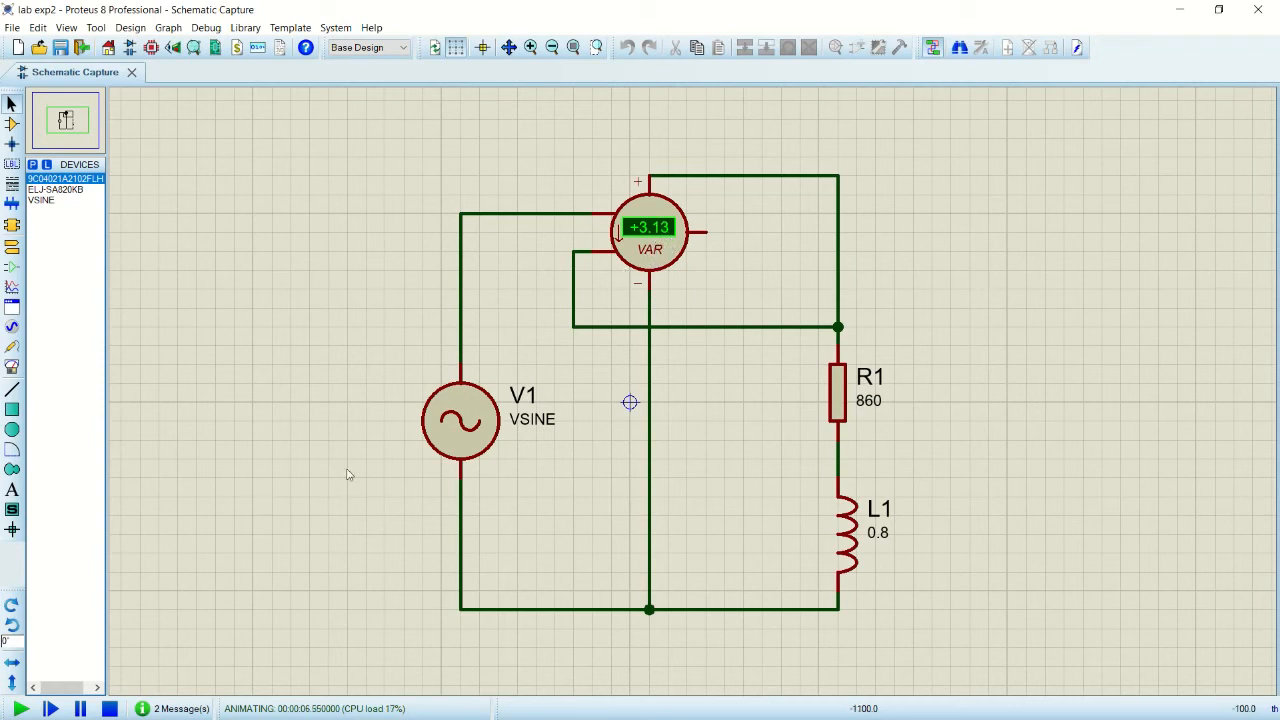
left_click(110, 708)
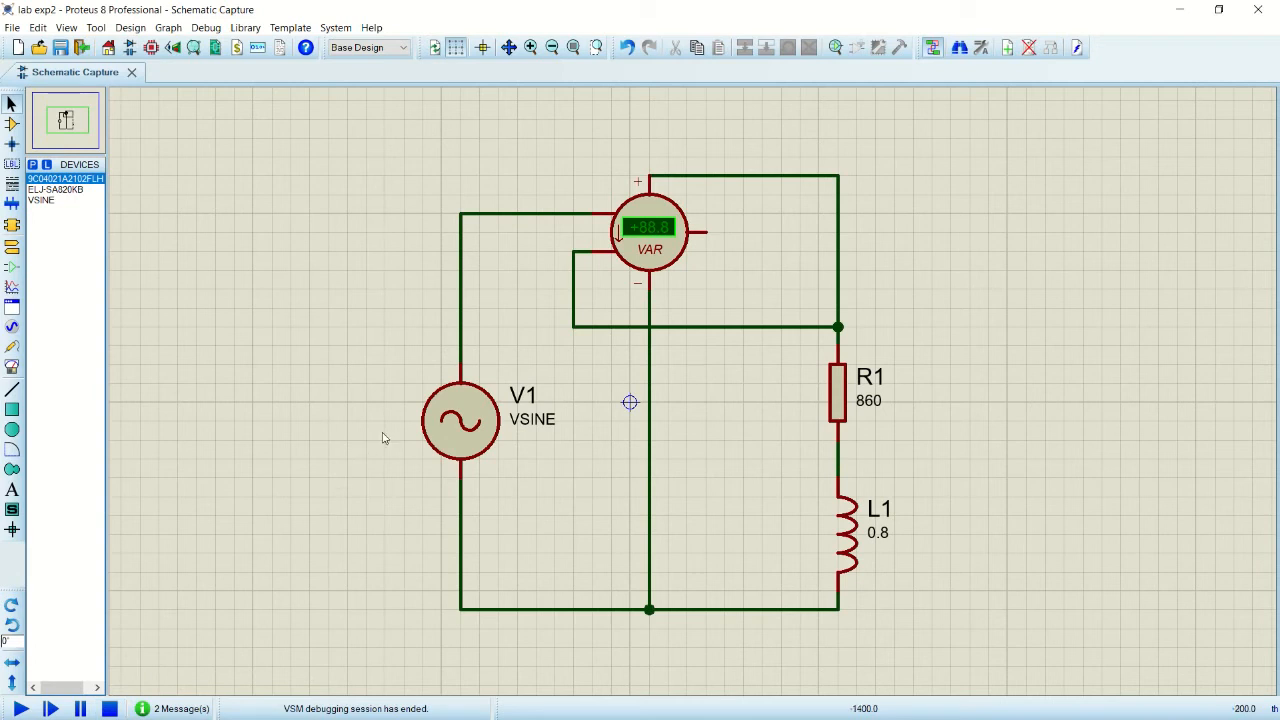
Set inductor L1's inductance to 1.0 and run the simulation to read the reactive power with R1 at 860, stopping it once read
double_click(846, 535)
double_click(589, 260)
type("1")
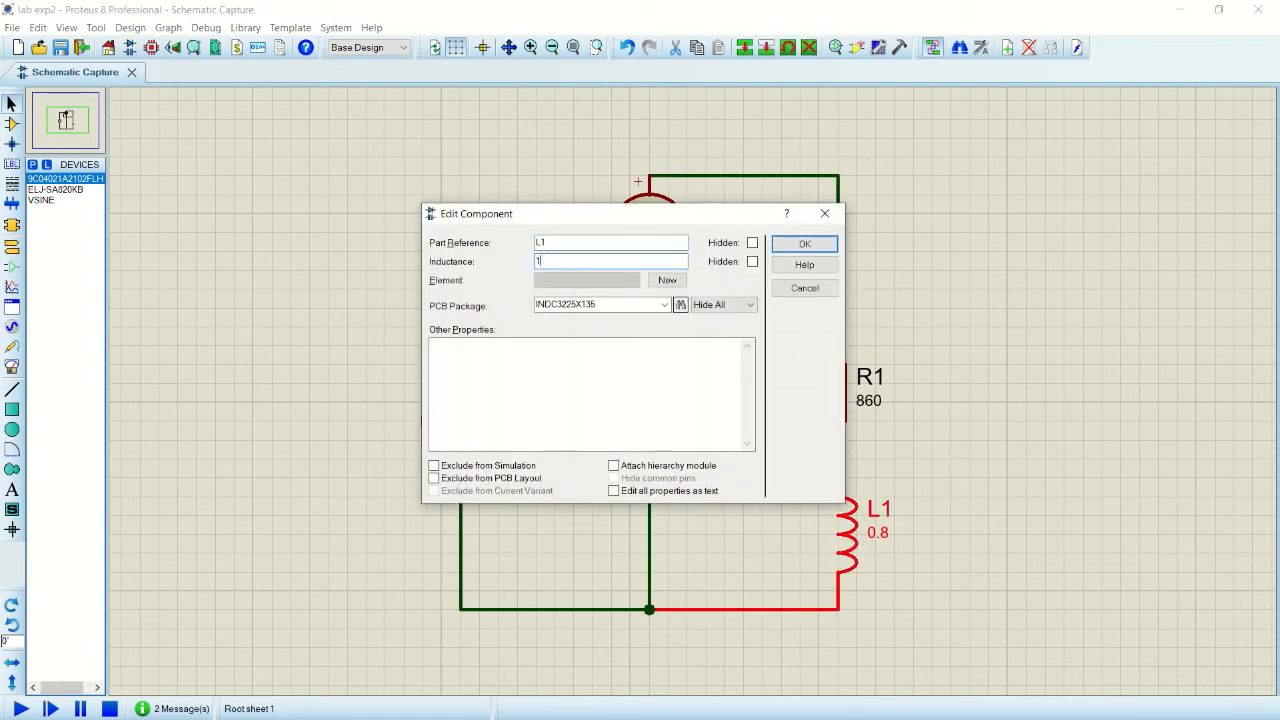
key("Return")
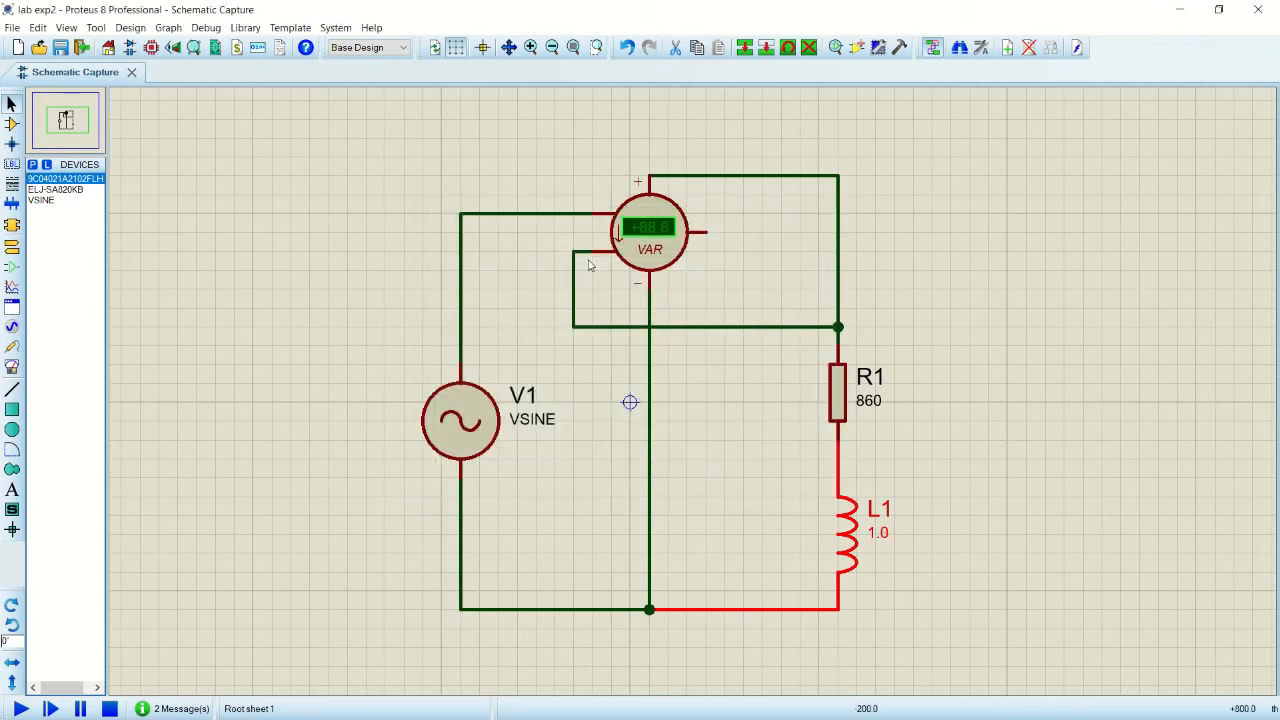
left_click(20, 708)
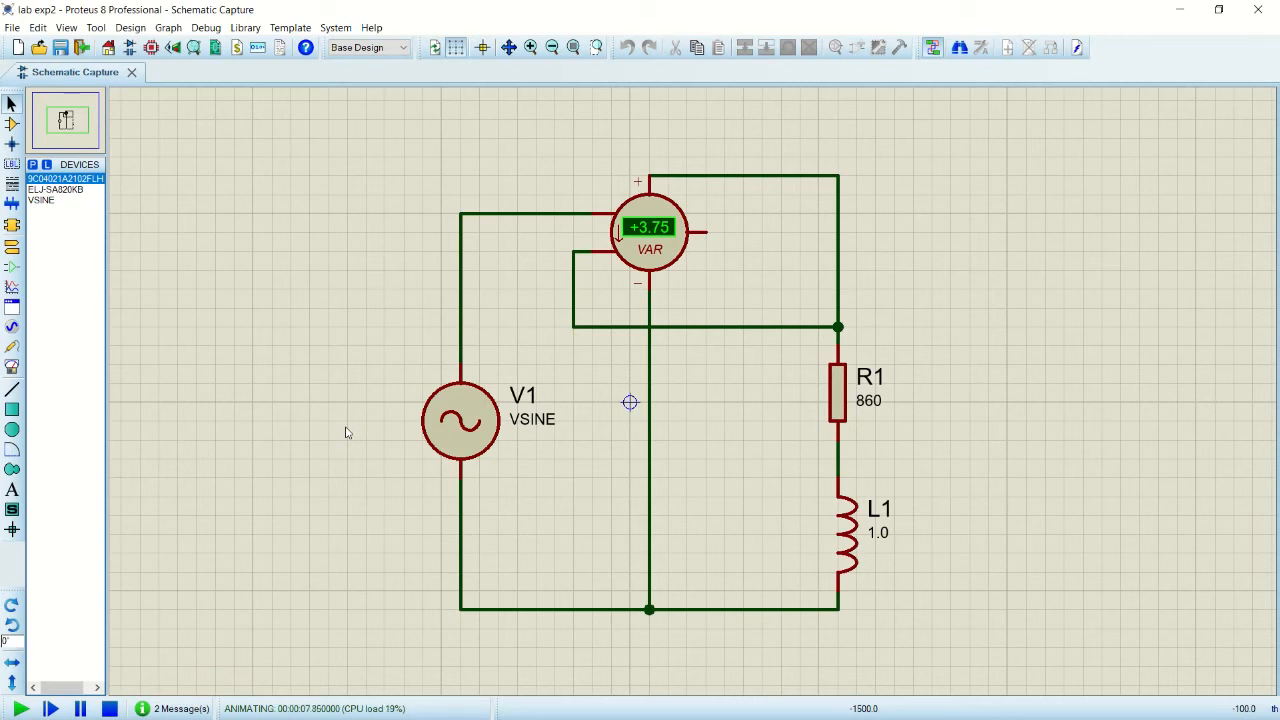
left_click(110, 708)
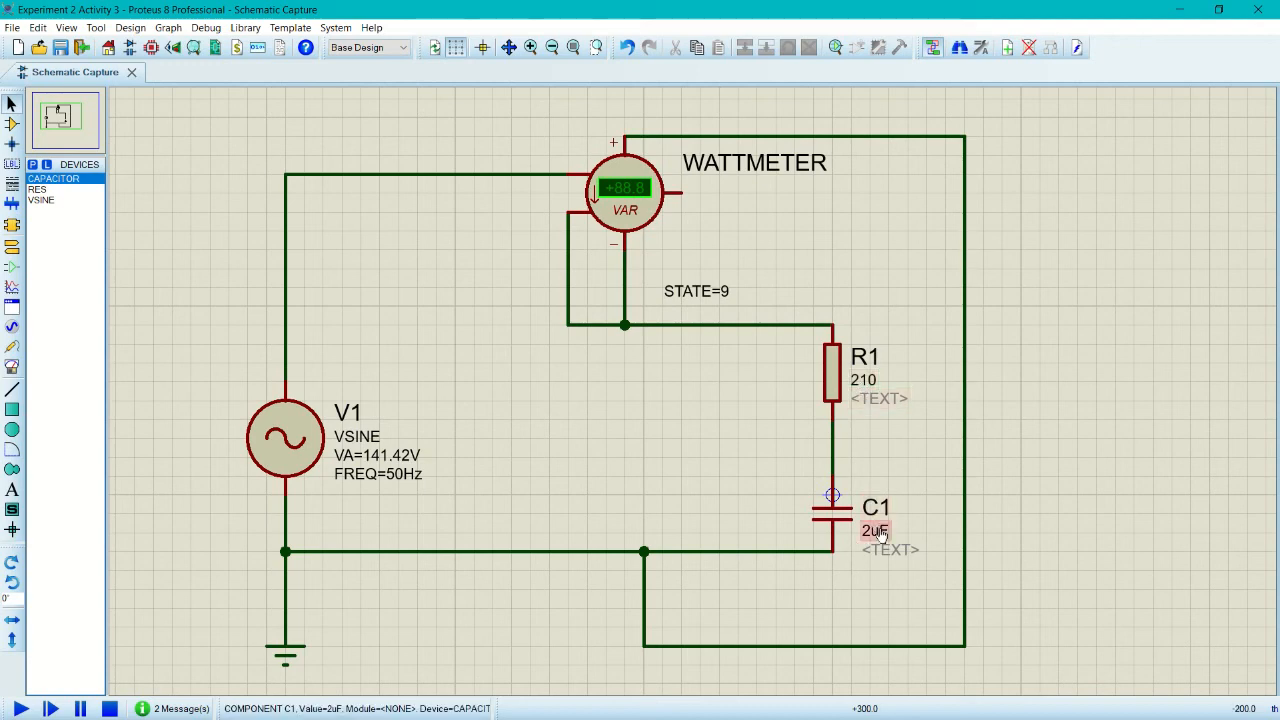
Simulate the R-C circuit with R1 at 210 and C1 at 2uF to read the reactive power, and stop the simulation
left_click(20, 708)
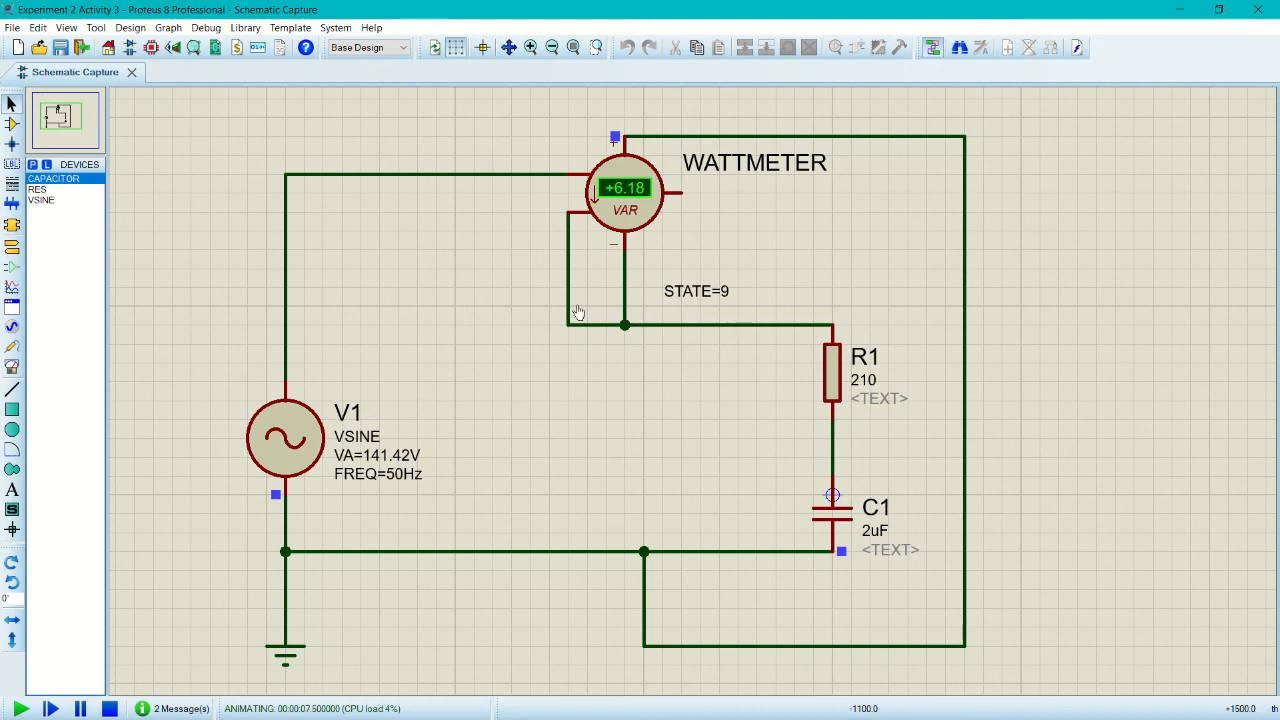
left_click(110, 708)
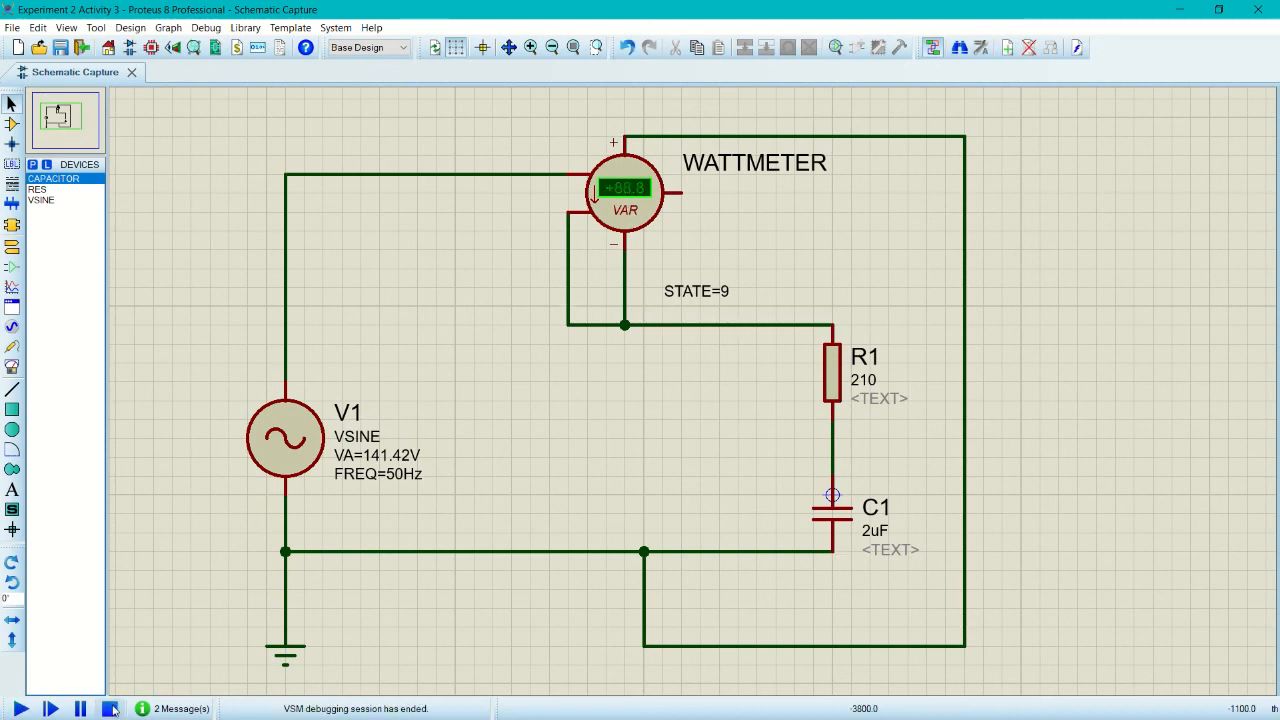
Set capacitor C1's value to 4uF and simulate the circuit with R1 at 210 to read the reactive power, stopping it once read
left_click(872, 537)
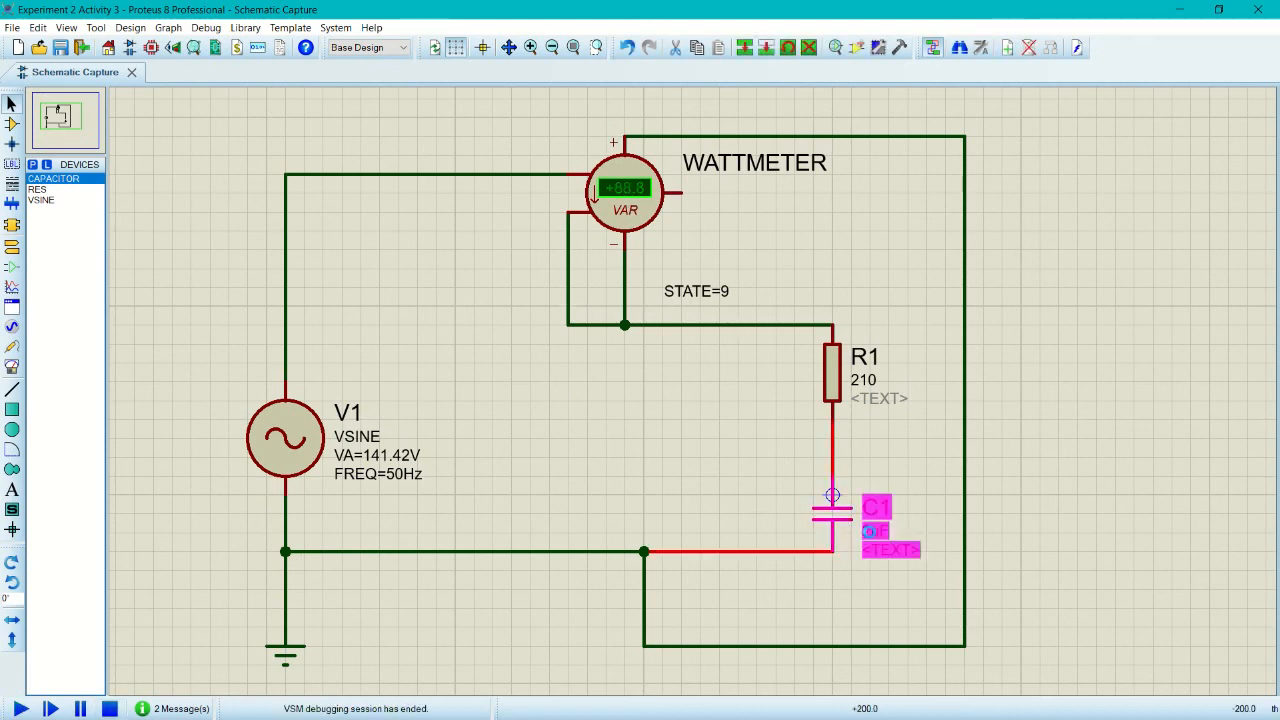
left_click(872, 537)
left_click(548, 229)
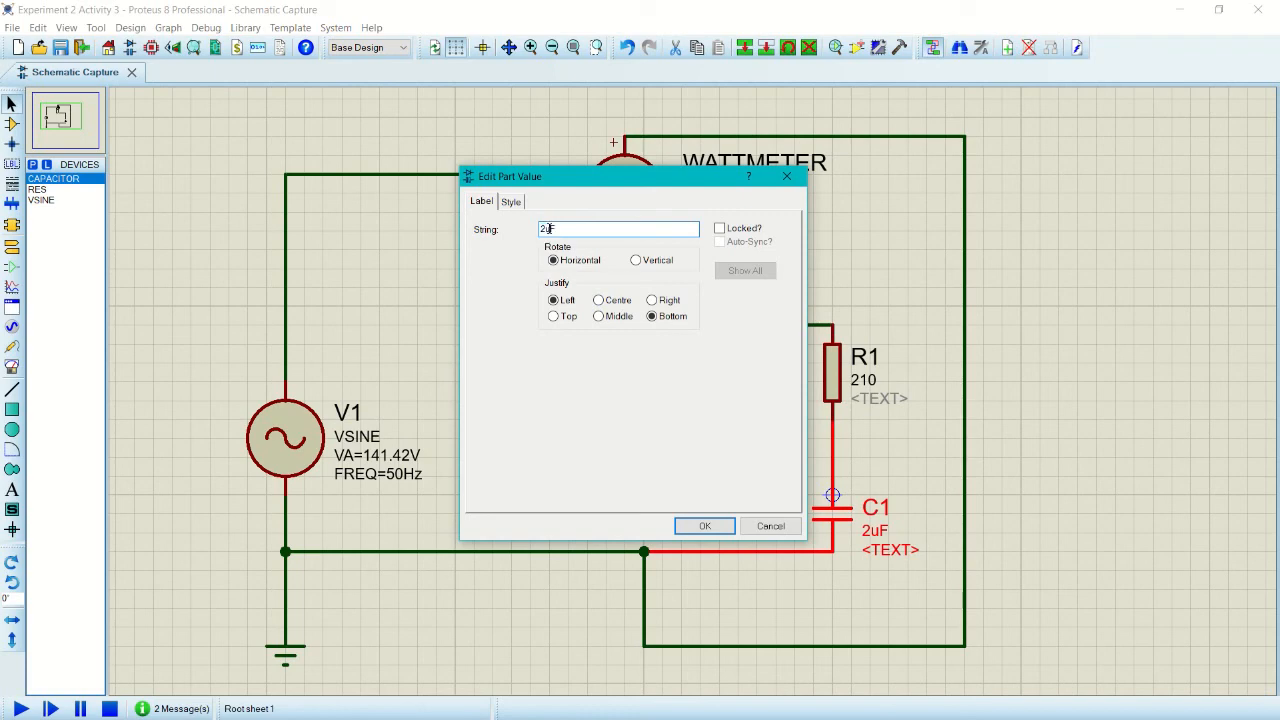
key("BackSpace")
type("4")
key("Return")
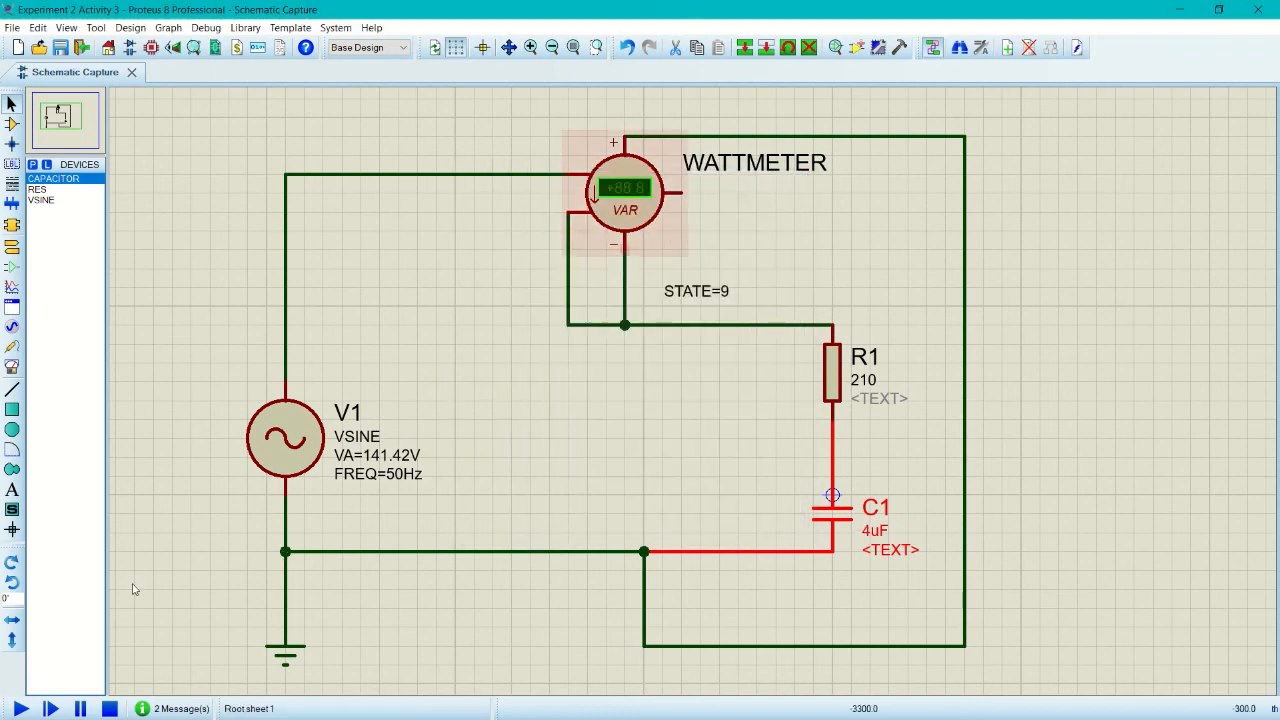
left_click(20, 709)
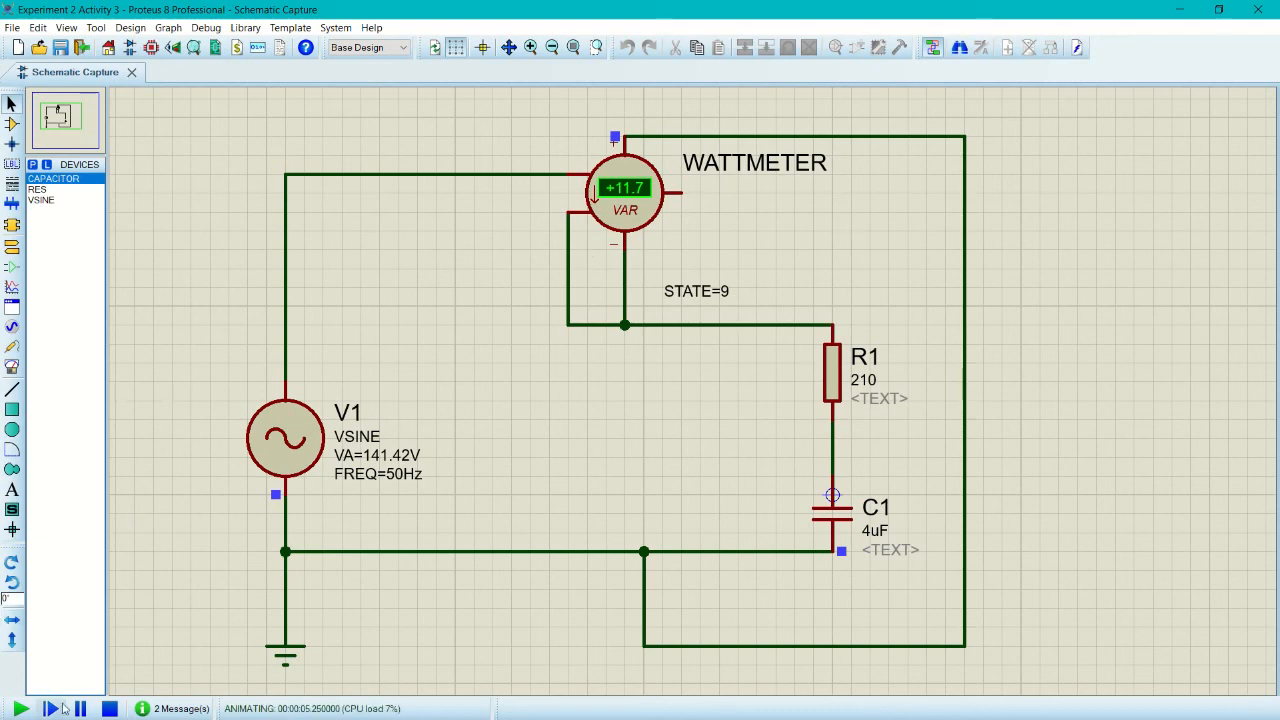
left_click(110, 708)
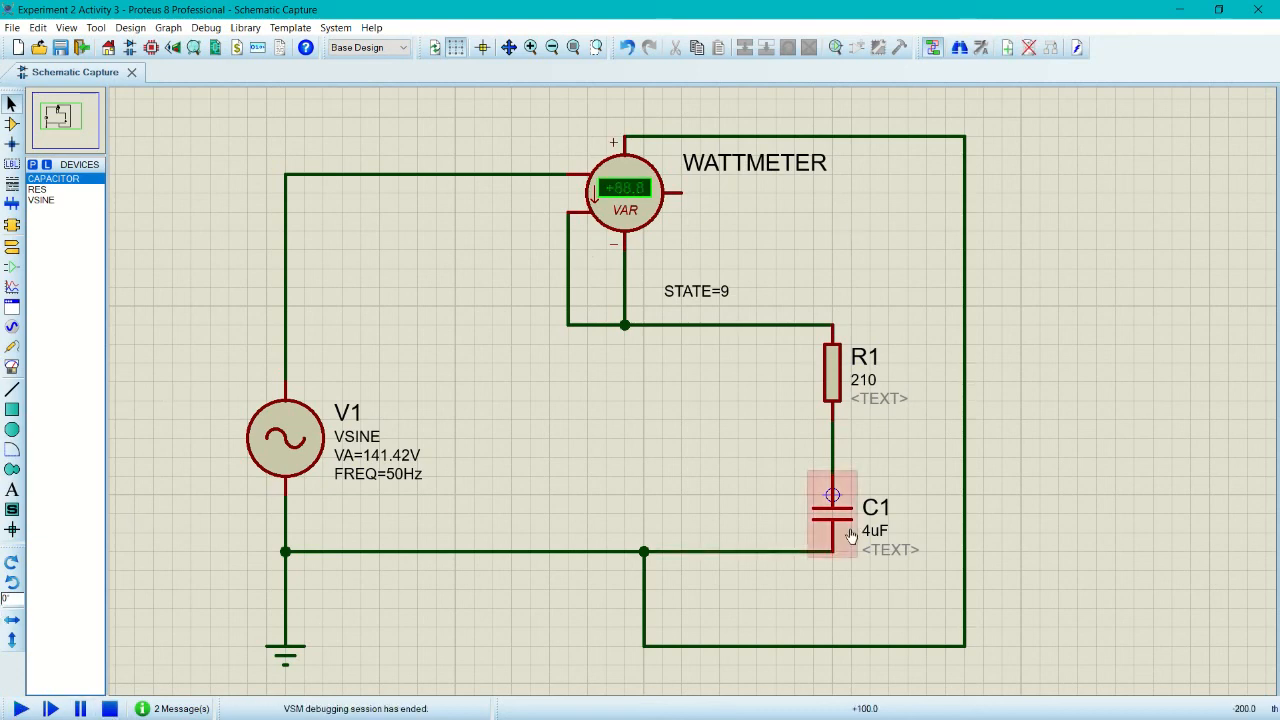
Set capacitor C1's value to 8uF and simulate the circuit with R1 at 210 to read the reactive power, stopping it once read
double_click(866, 534)
left_click(541, 229)
key("Delete")
type("8")
key("Return")
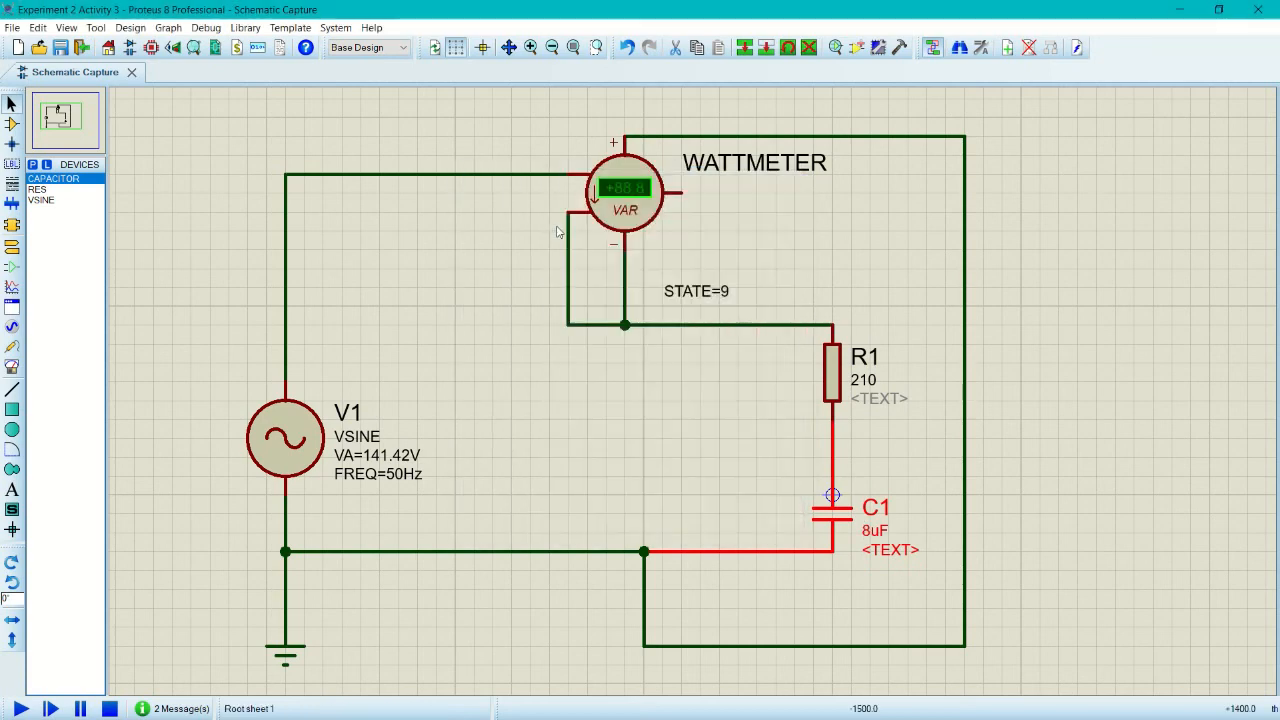
left_click(20, 708)
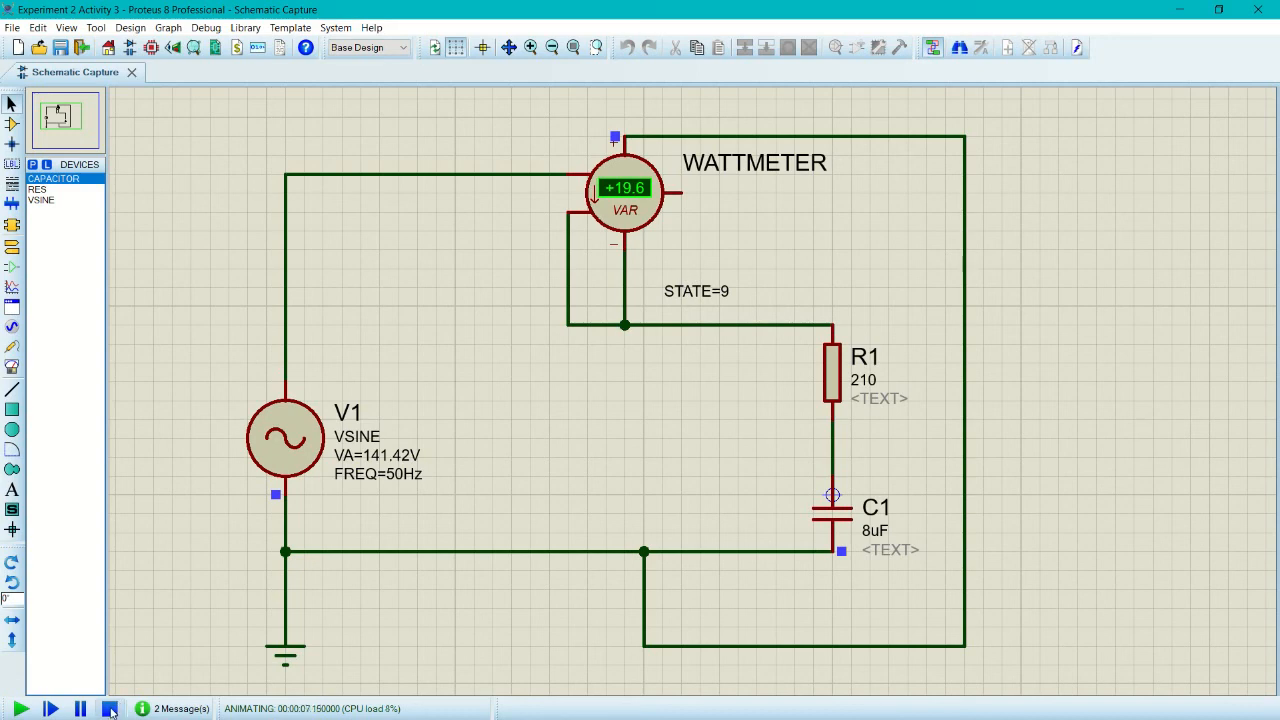
left_click(110, 709)
Set resistor R1's value to 860 in the R-C circuit
double_click(863, 380)
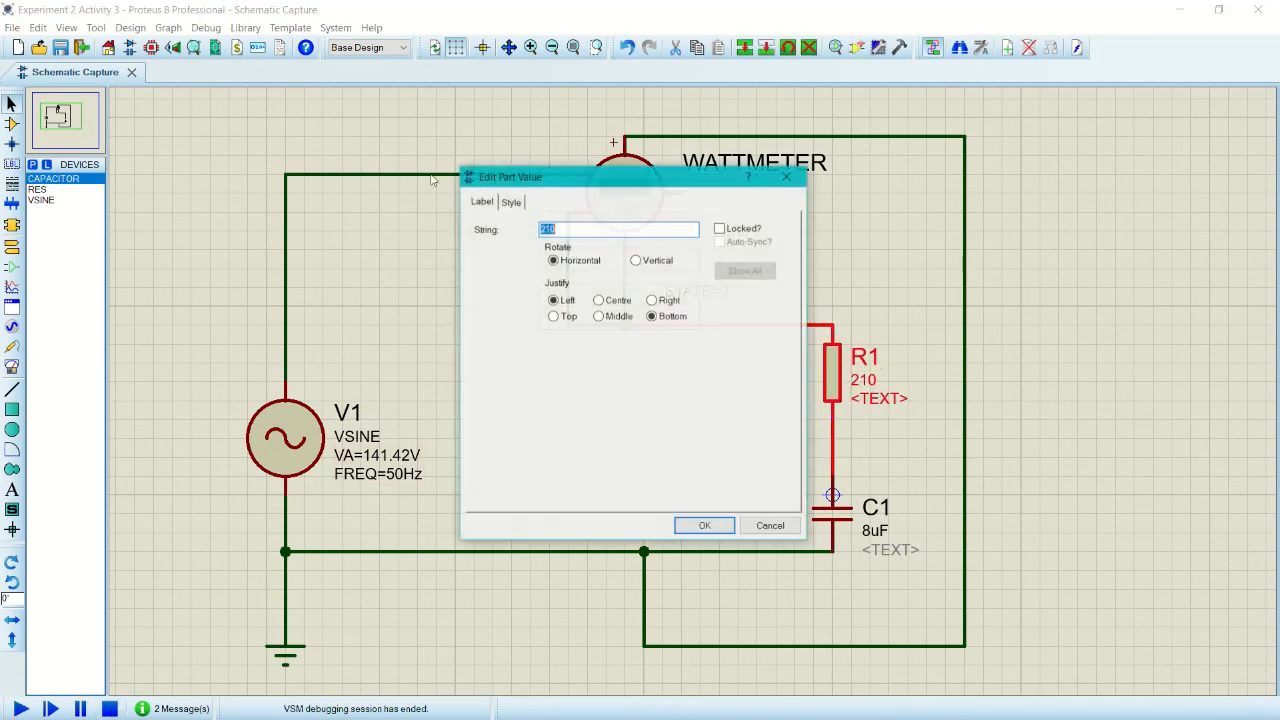
key("BackSpace")
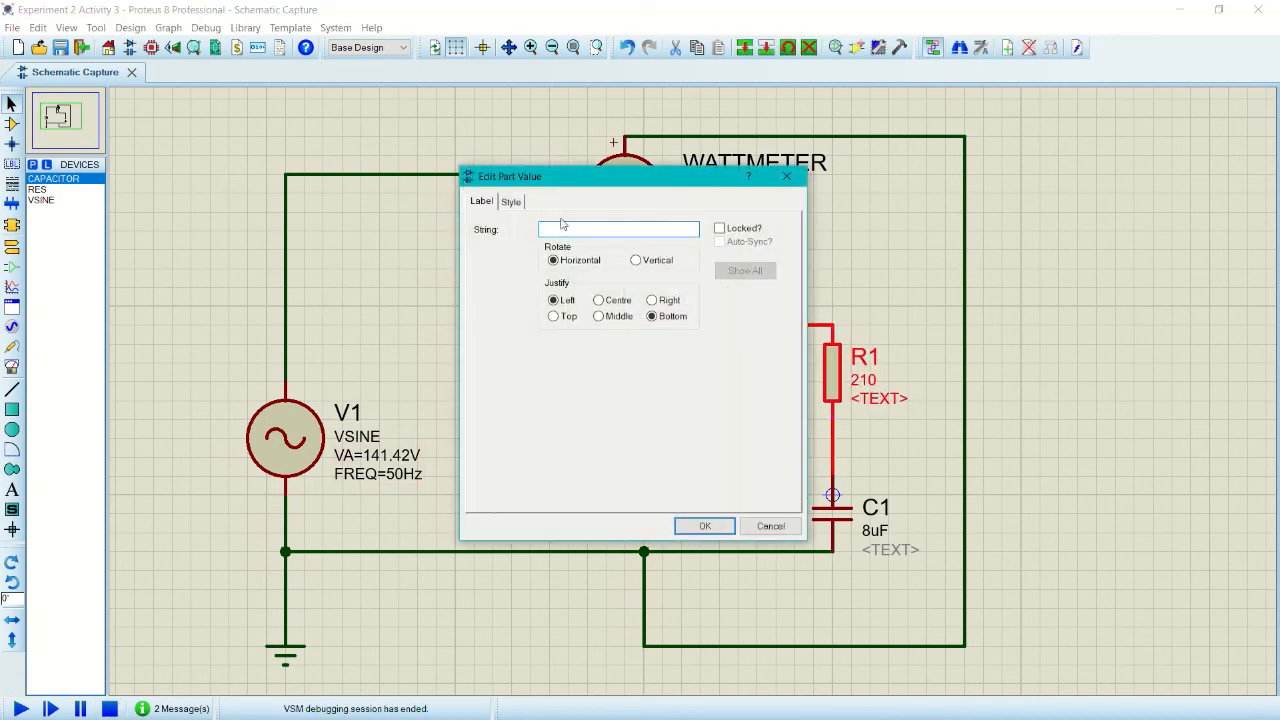
type("860")
key("Return")
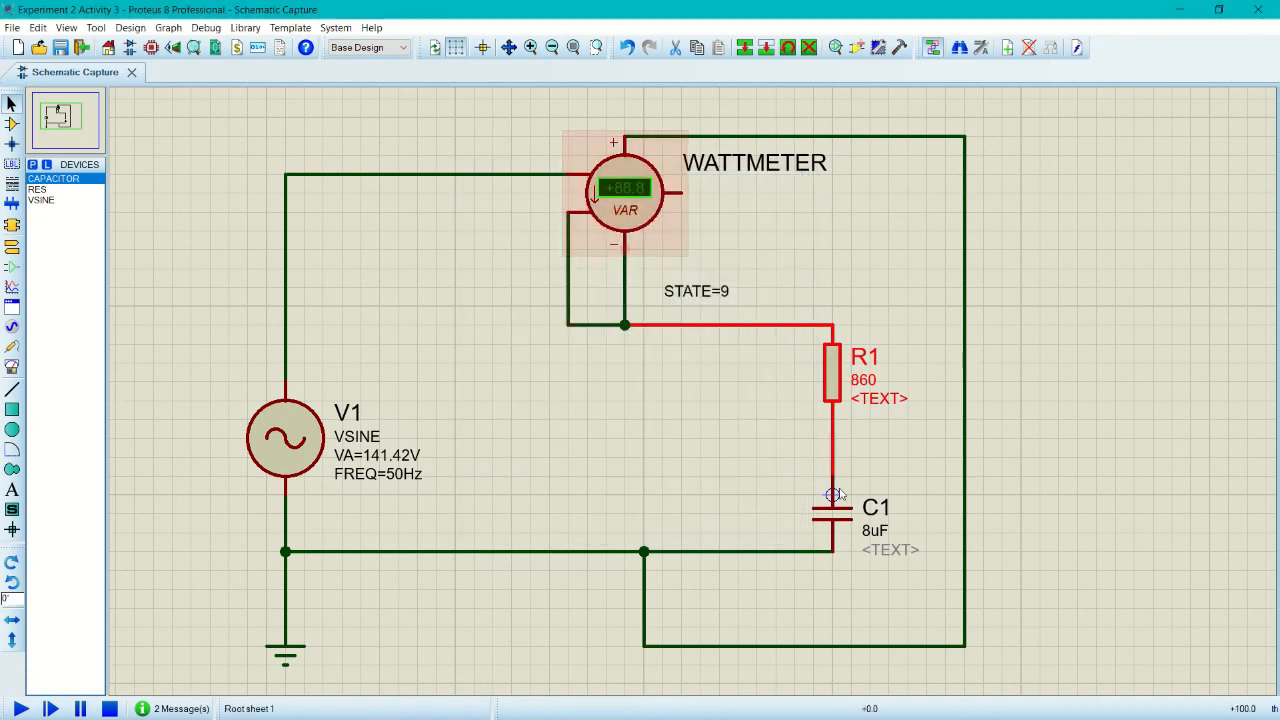
Set capacitor C1's value to 2uF and simulate the circuit with R1 at 860 to read the reactive power, stopping it once read
double_click(868, 540)
left_click(552, 228)
key("Left")
key("Left")
key("BackSpace")
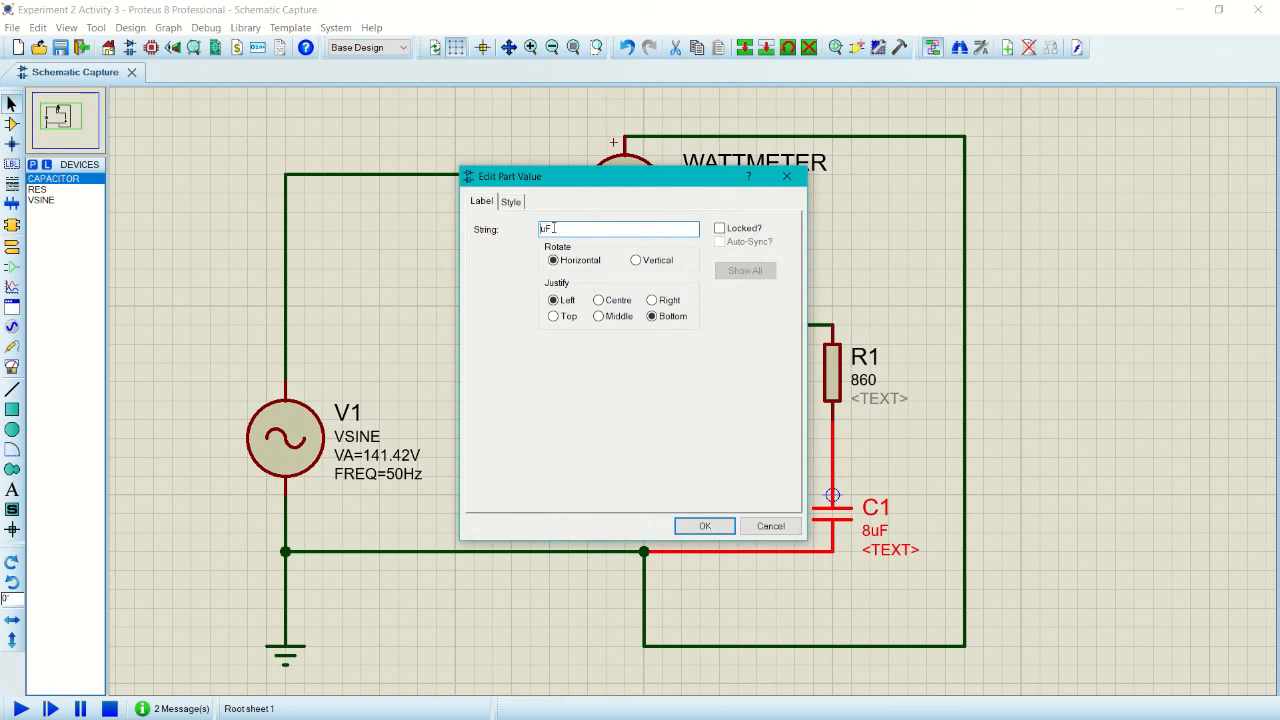
type("2")
key("Return")
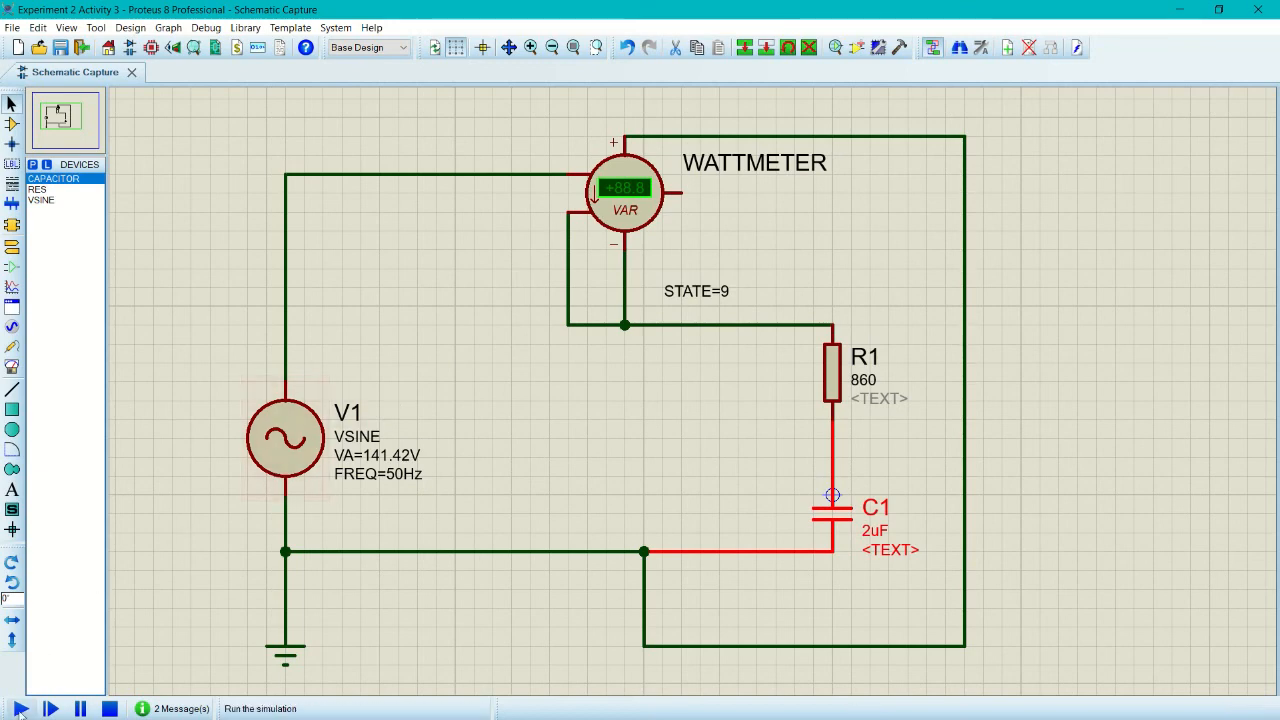
left_click(18, 708)
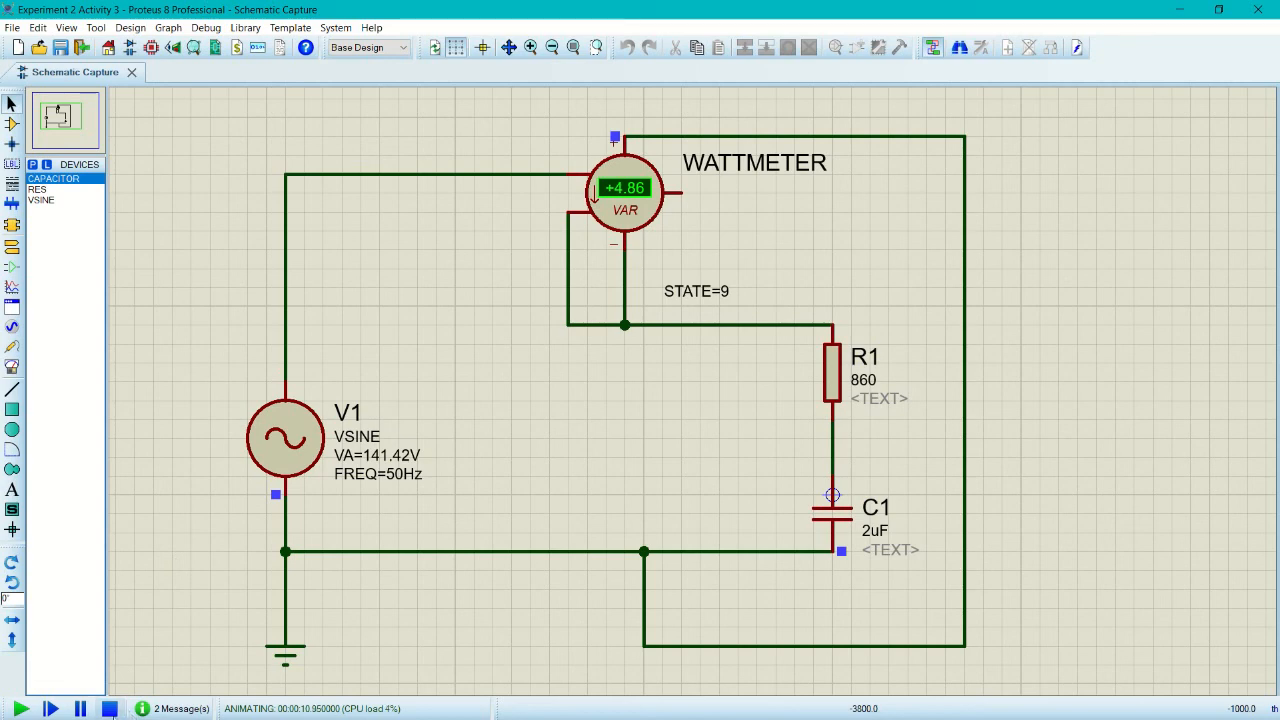
left_click(110, 708)
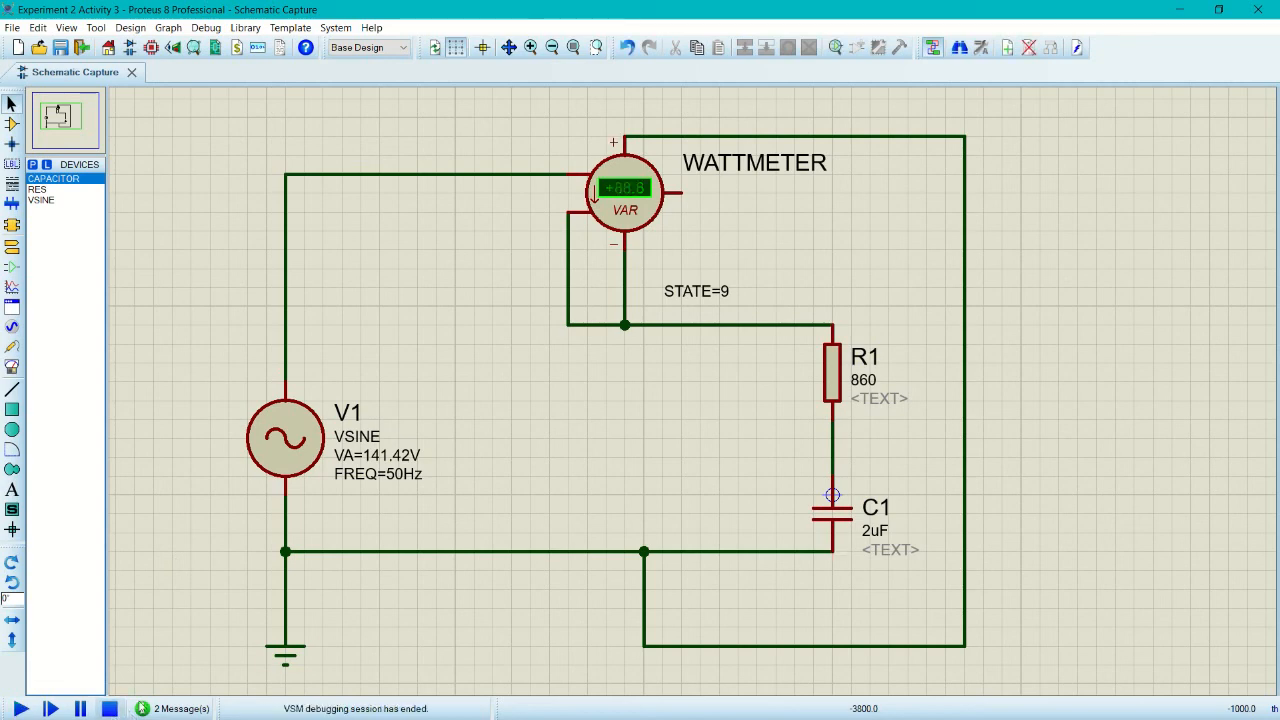
Set capacitor C1's value to 4uF with R1 at 860
double_click(873, 537)
left_click(547, 229)
key("BackSpace")
type("4uF")
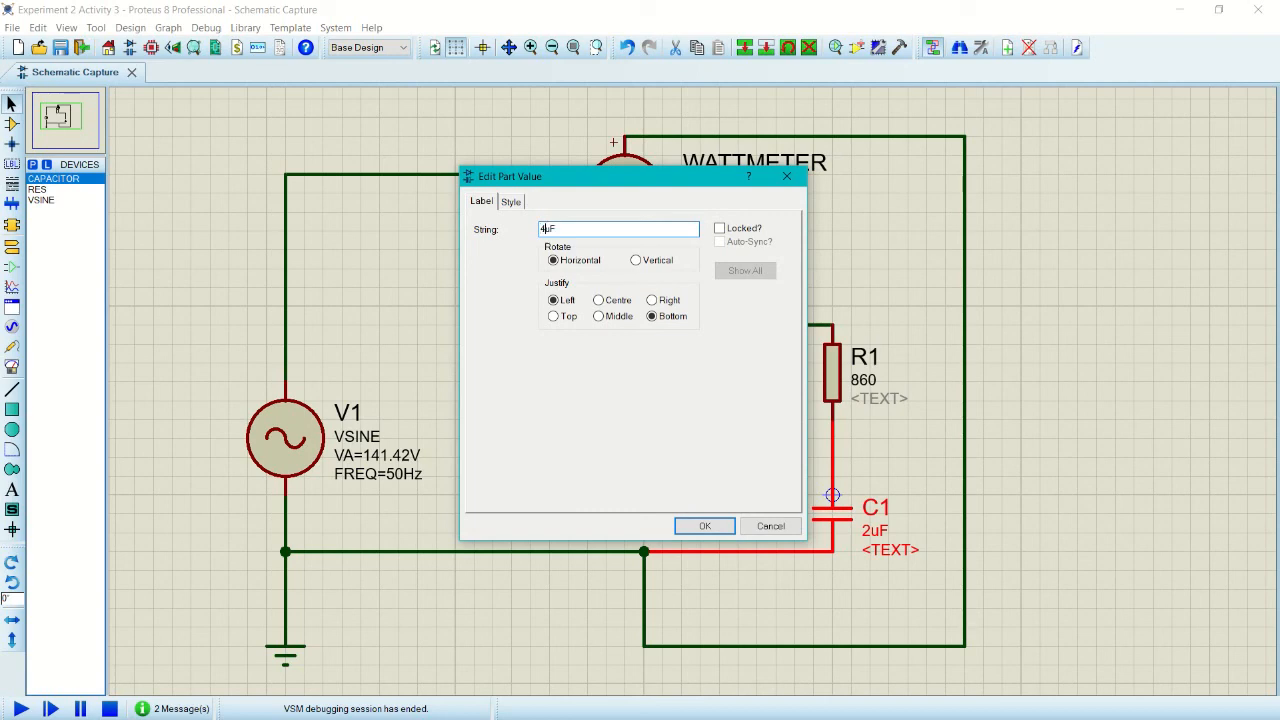
key("Return")
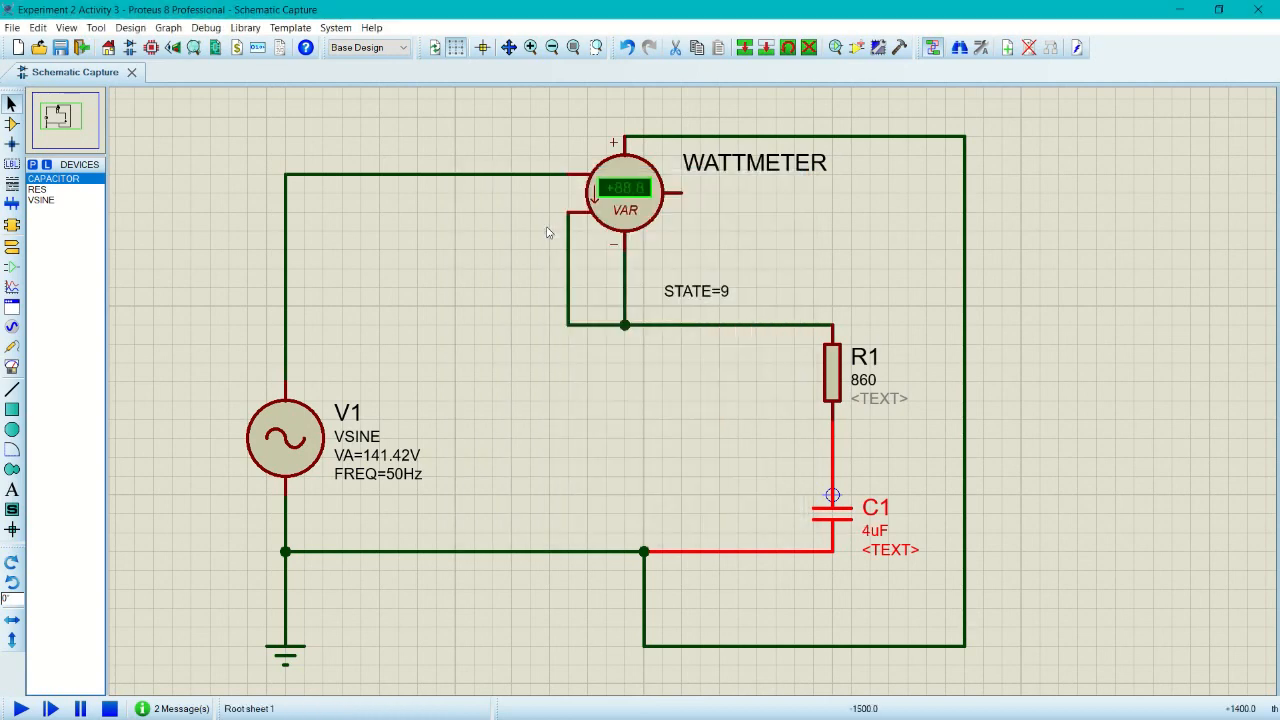
Simulate the R-C circuit with R1 at 860 and C1 at 4uF to read the reactive power, stopping it once read
left_click(19, 709)
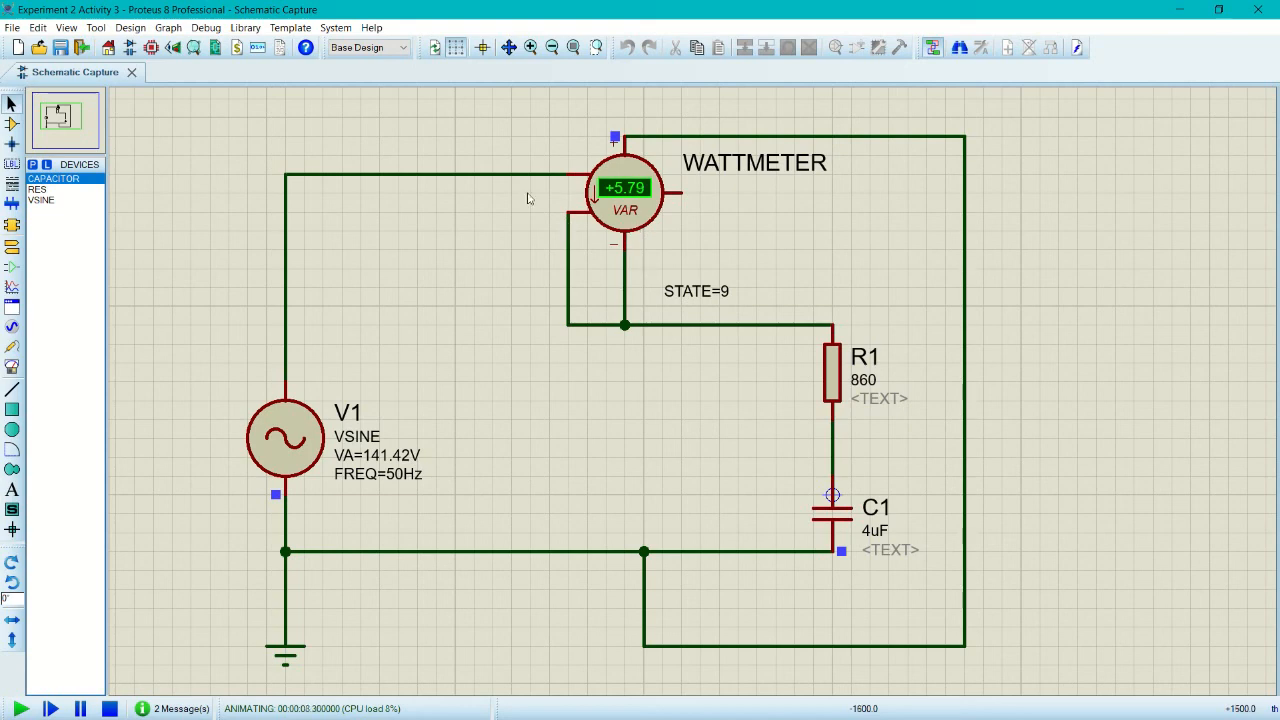
left_click(109, 708)
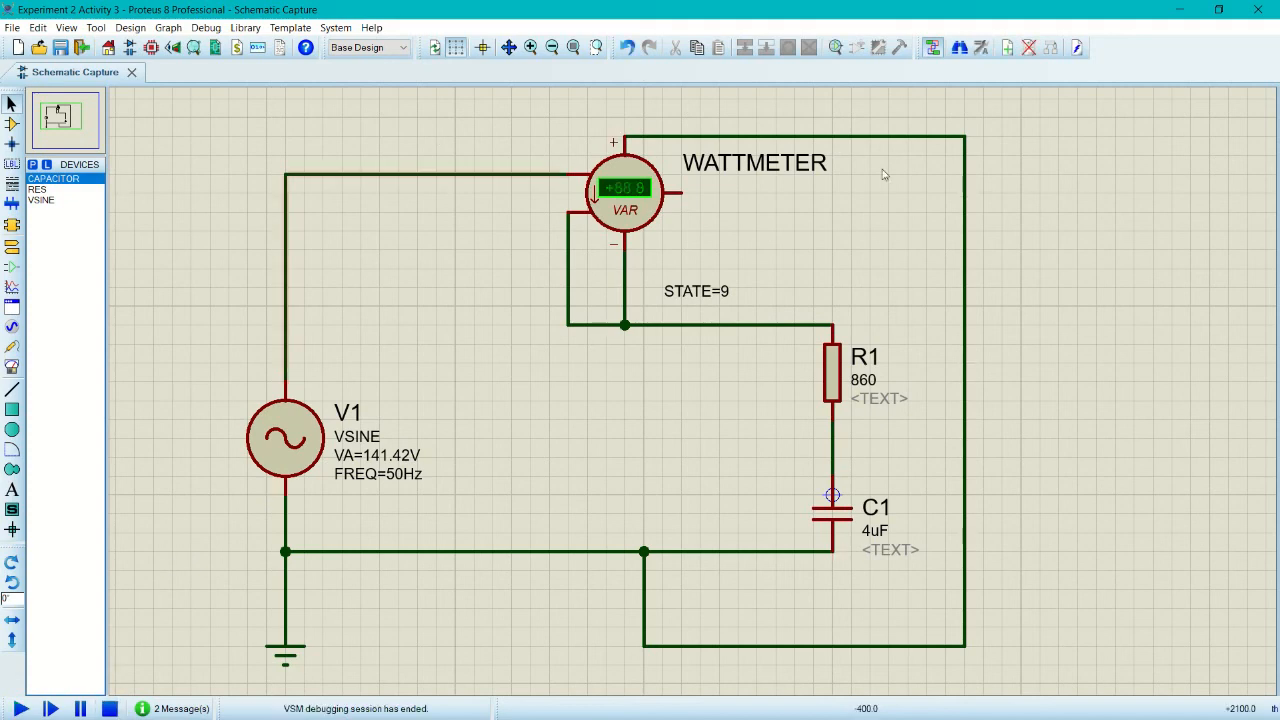
Set capacitor C1's value to 8uF and simulate the circuit with R1 at 860 to read the reactive power, stopping it once read
double_click(868, 530)
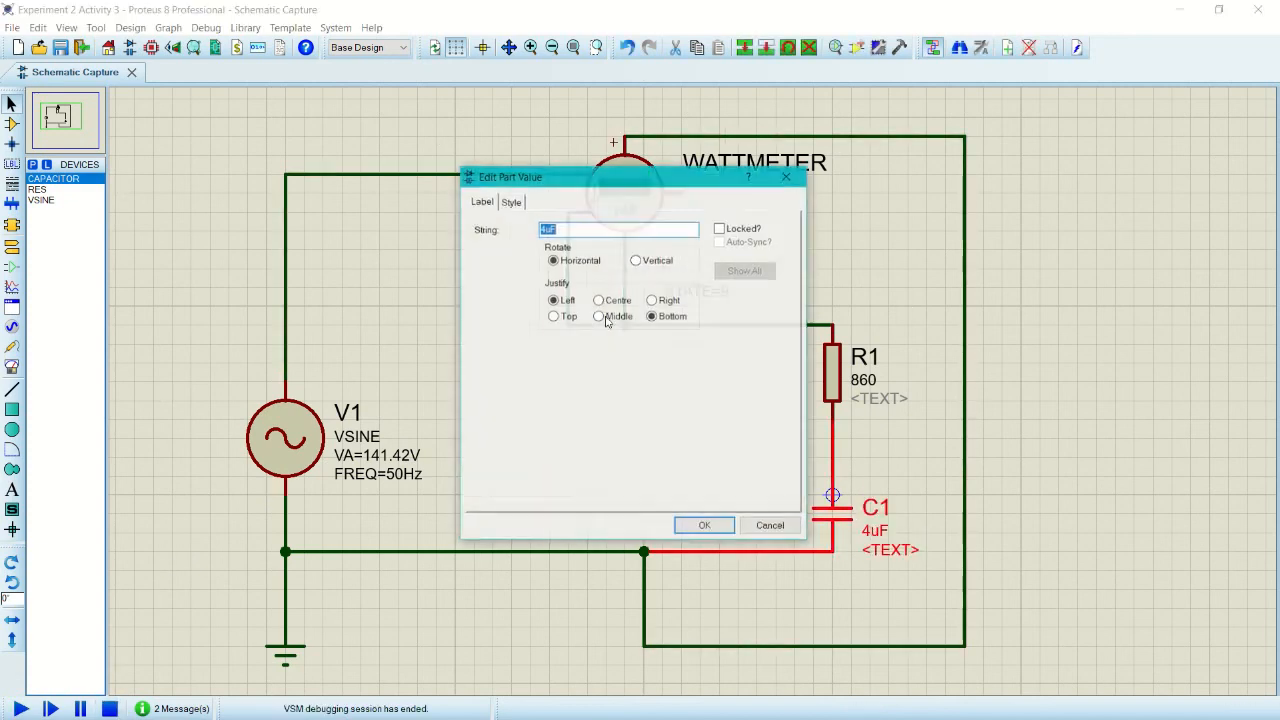
left_click(546, 229)
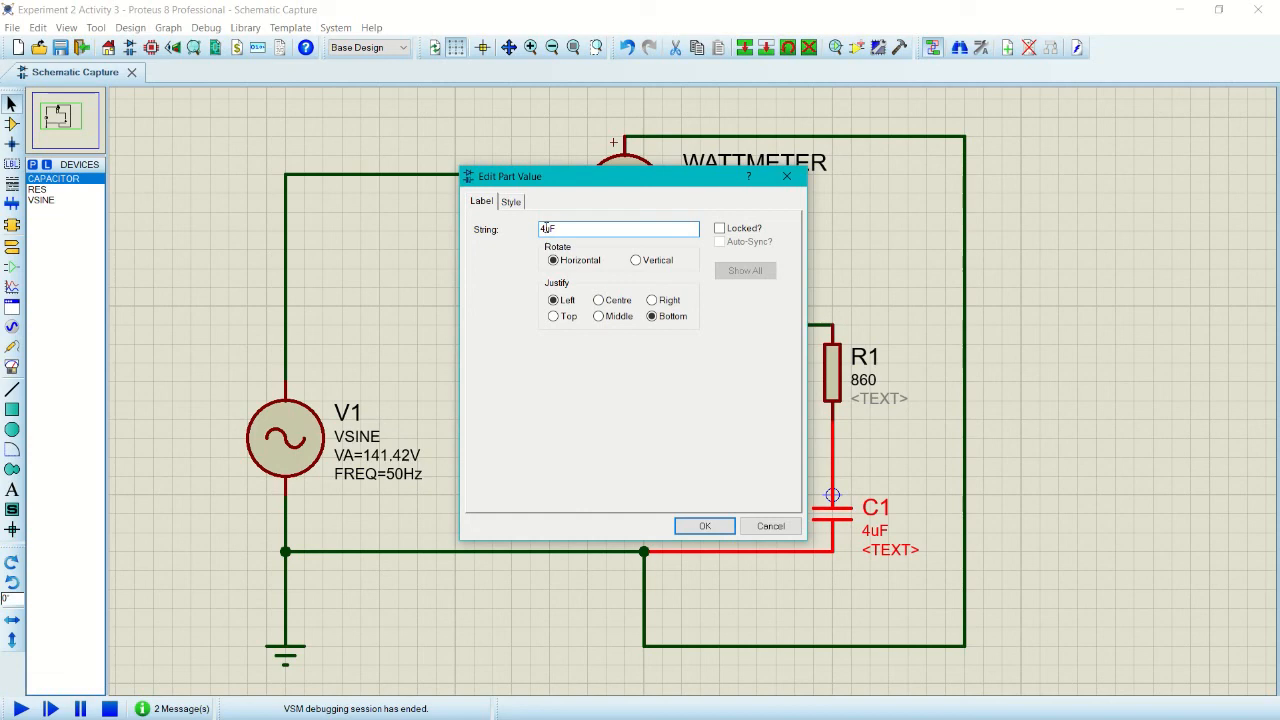
key("BackSpace")
type("8")
key("Return")
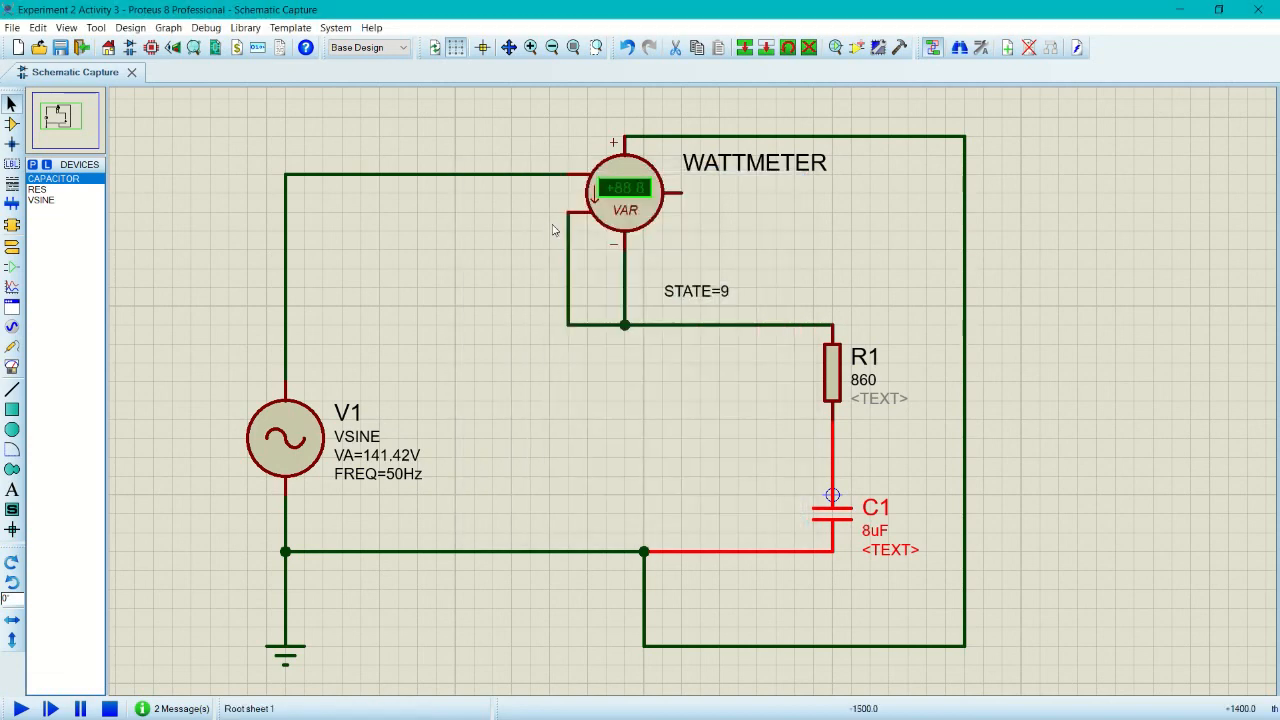
left_click(20, 708)
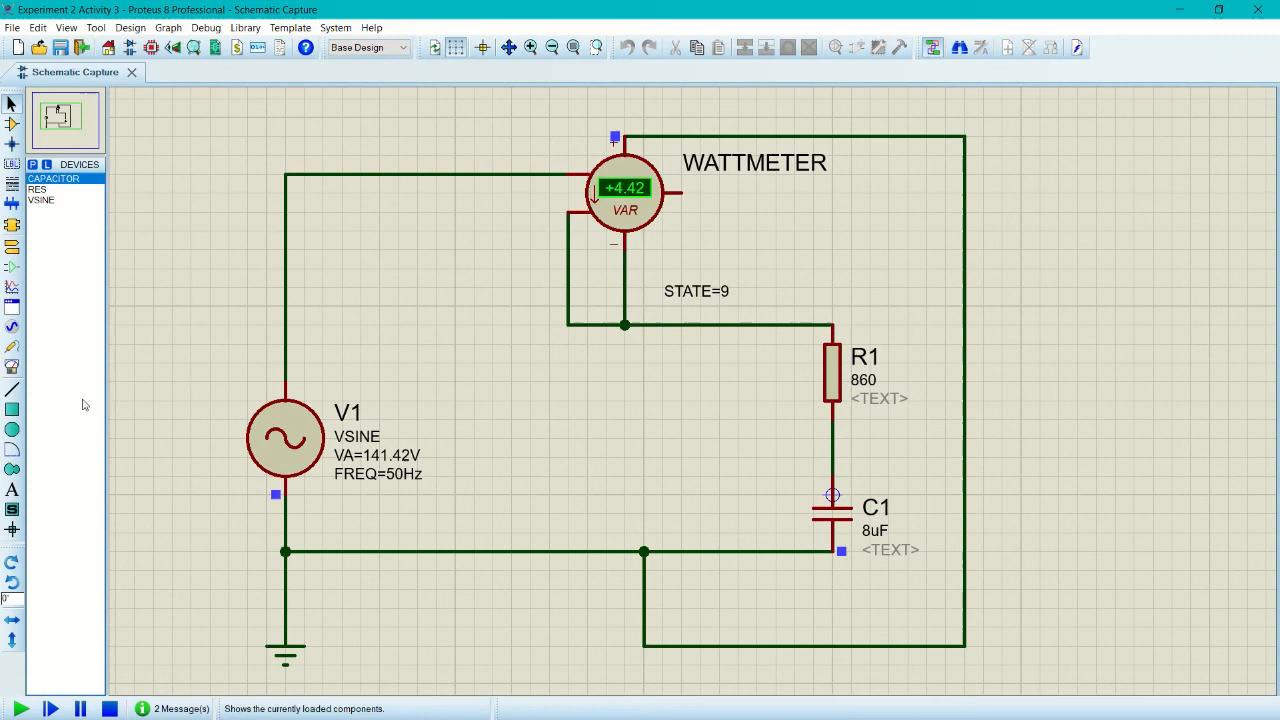
left_click(109, 708)
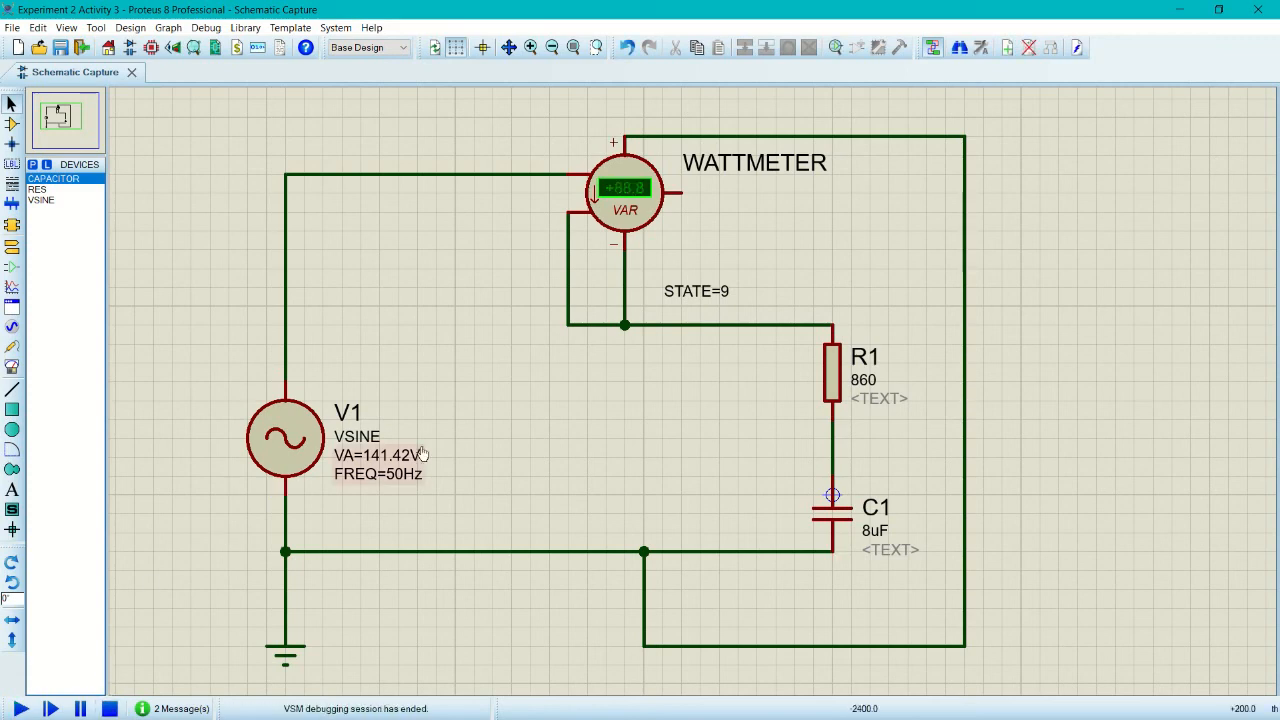